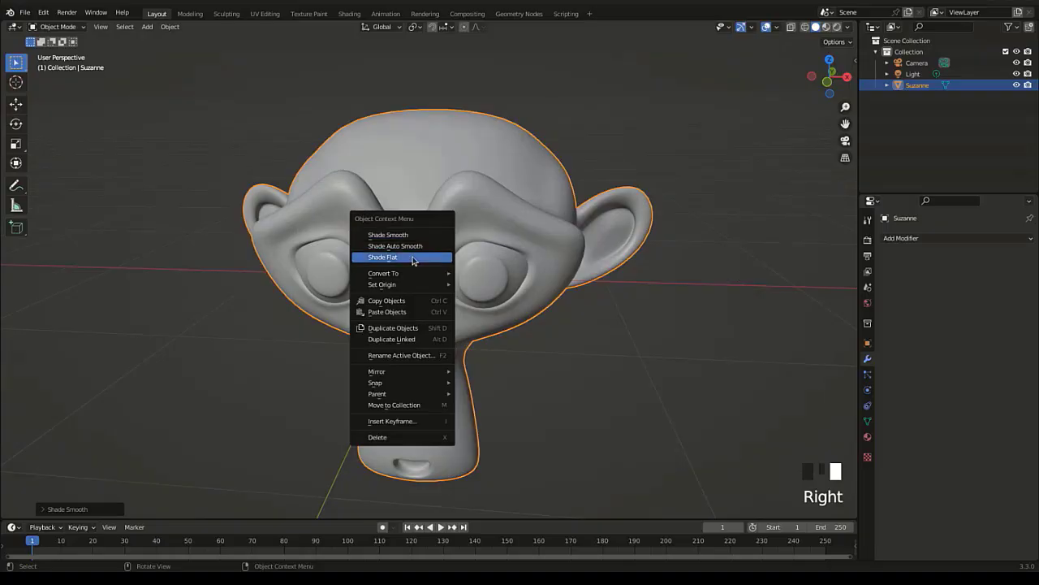
# Try flat shading on the Suzanne head and return it to smooth shading.
pyautogui.click(416, 258)
pyautogui.scroll(2, 497, 124)
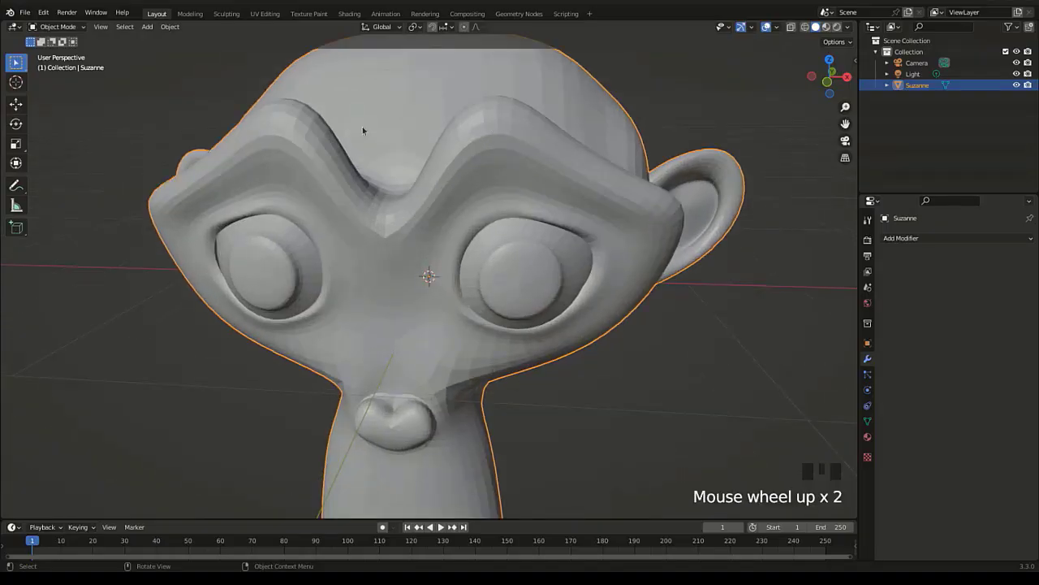
pyautogui.rightClick(484, 90)
pyautogui.click(485, 90)
pyautogui.scroll(-5, 485, 90)
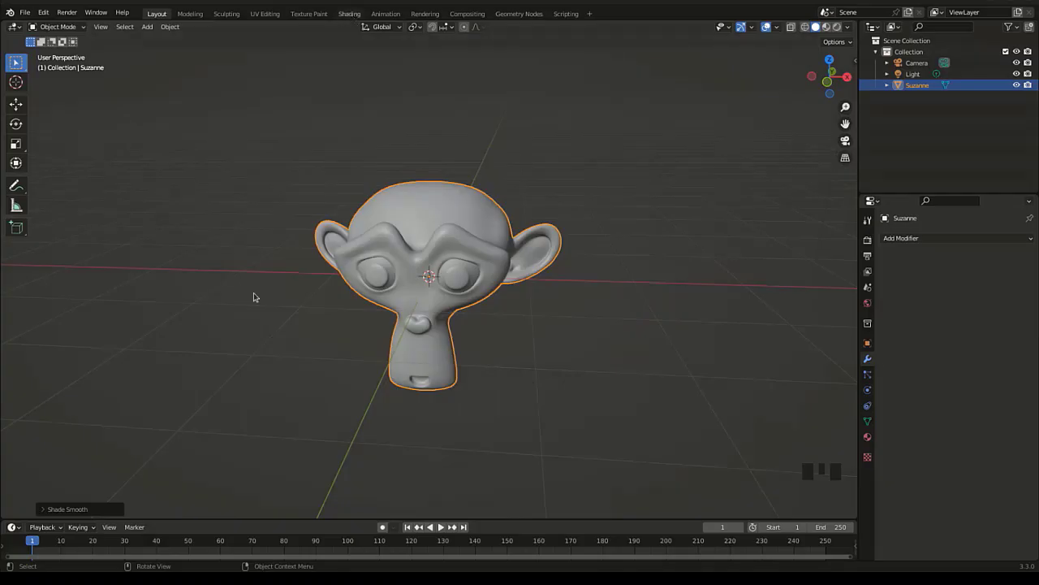
# Assign the existing material named Material to Suzanne in the Shading workspace.
pyautogui.click(350, 14)
pyautogui.click(484, 334)
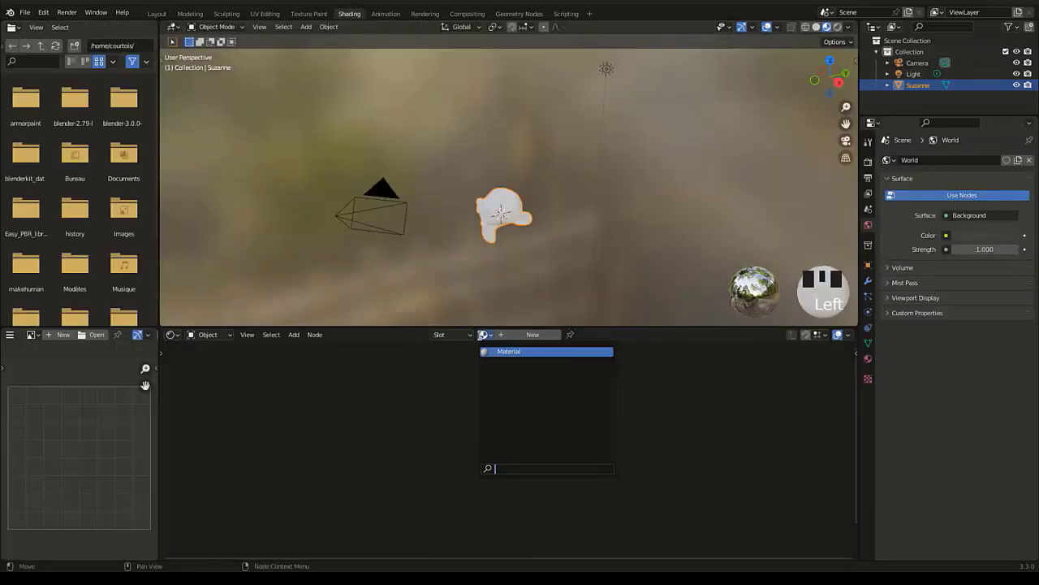
pyautogui.click(517, 353)
# Add an Image Texture with Mapping and Texture Coordinate nodes feeding the Principled BSDF's Base Color.
pyautogui.scroll(3, 550, 271)
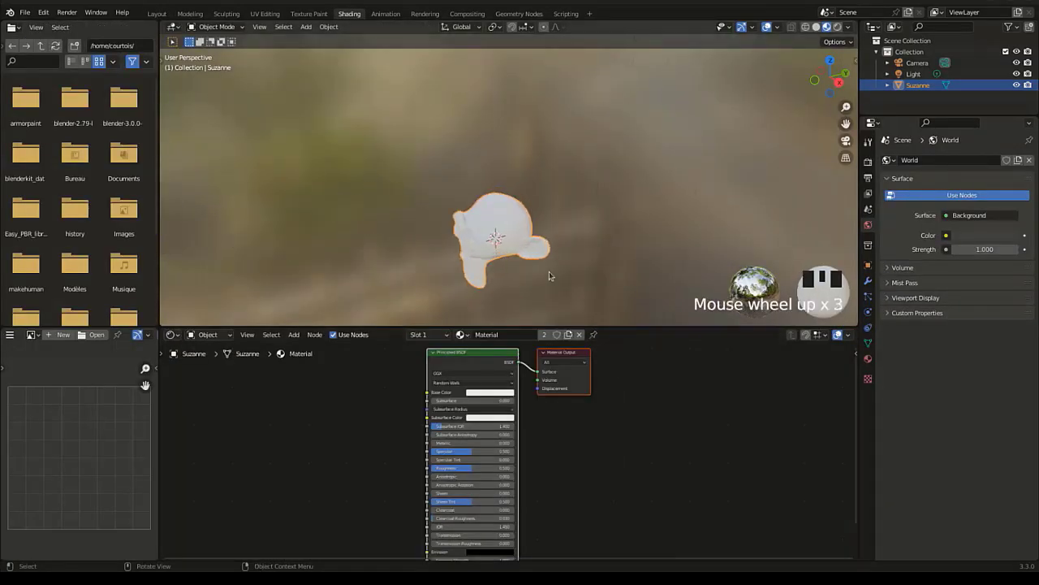
pyautogui.keyDown('shift'); pyautogui.moveTo(550, 271); pyautogui.dragTo(528, 331, button='middle'); pyautogui.keyUp('shift')
pyautogui.keyDown('shift'); pyautogui.scroll(2, 539, 306); pyautogui.keyUp('shift')
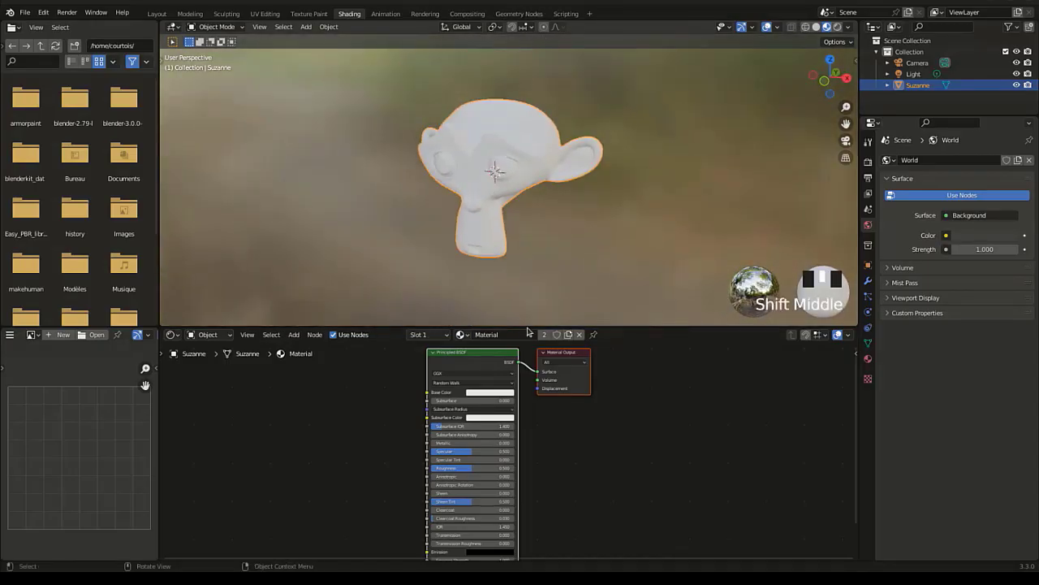
pyautogui.click(480, 369)
pyautogui.hotkey('ctrl', 't')
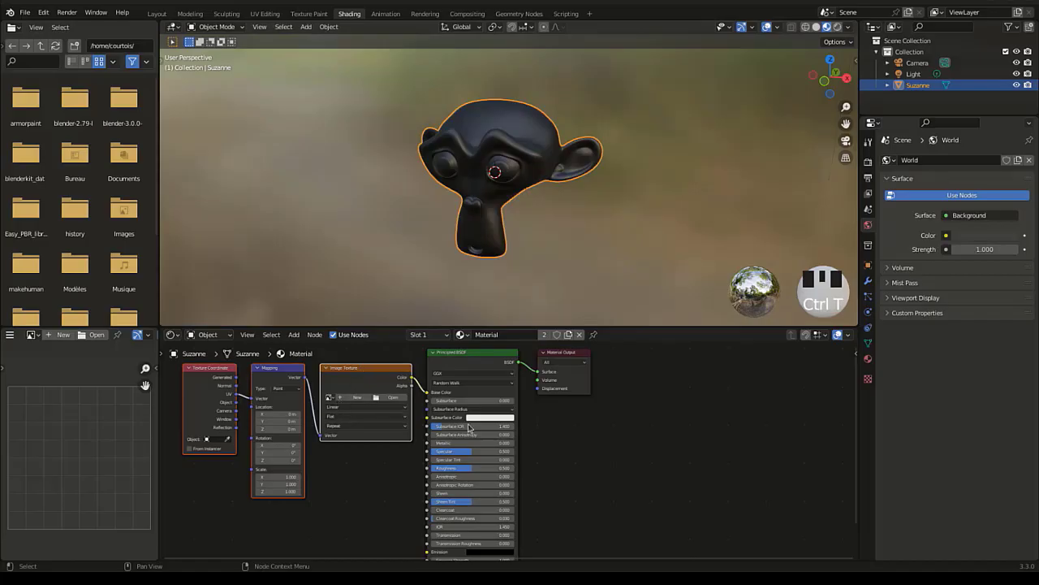
# Create a new blank 1024 × 1024 px image with hex colour CAAB8B in the Image Texture node.
pyautogui.scroll(4, 387, 413)
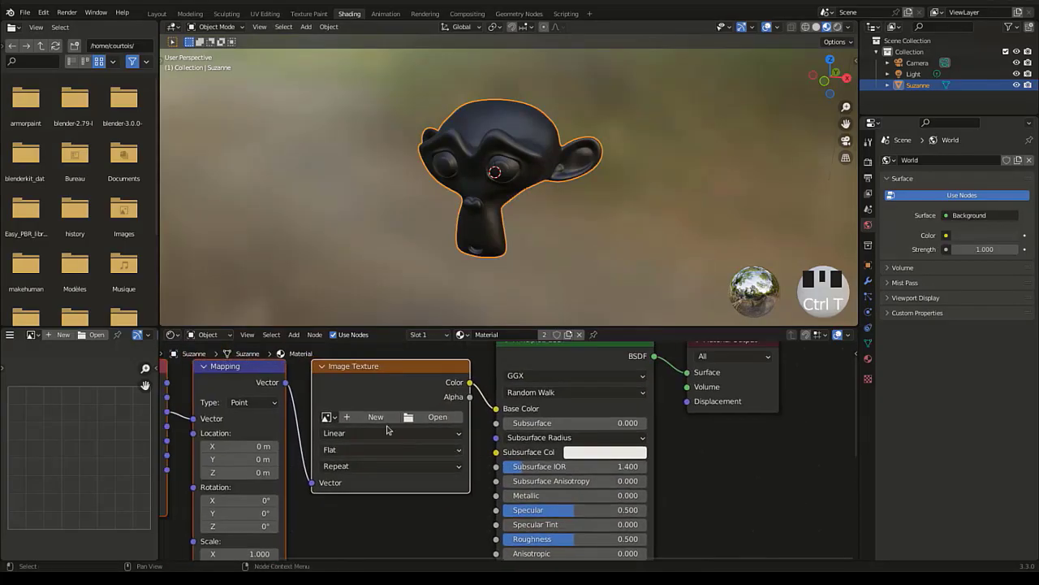
pyautogui.click(367, 417)
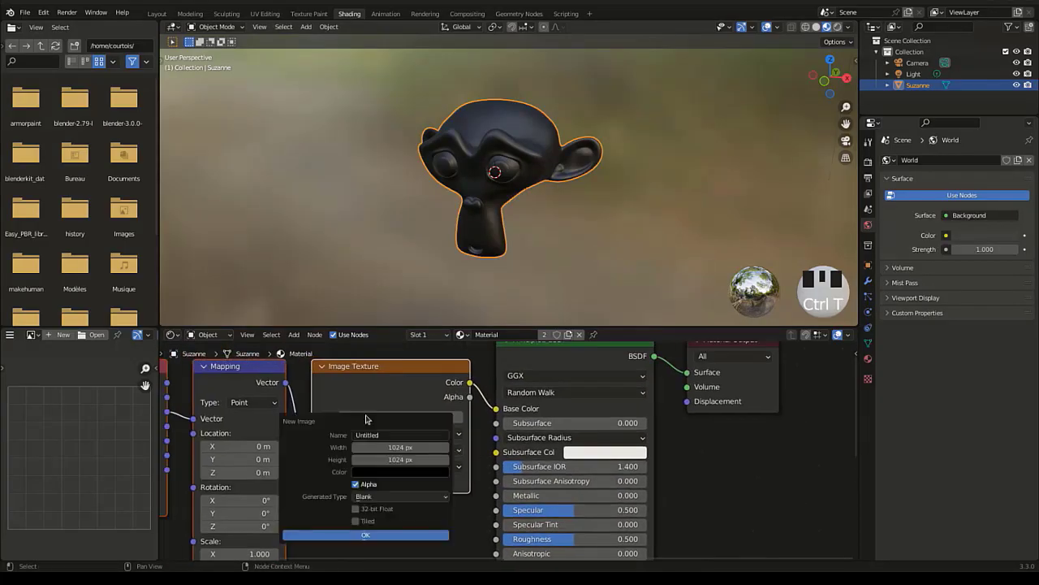
pyautogui.click(413, 475)
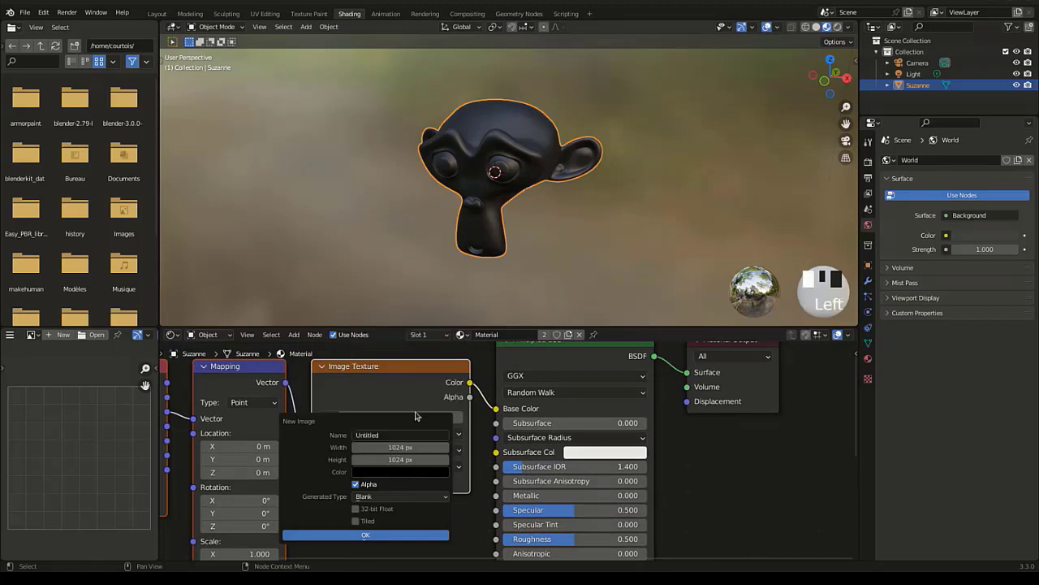
pyautogui.click(385, 475)
pyautogui.click(435, 405)
pyautogui.click(404, 423)
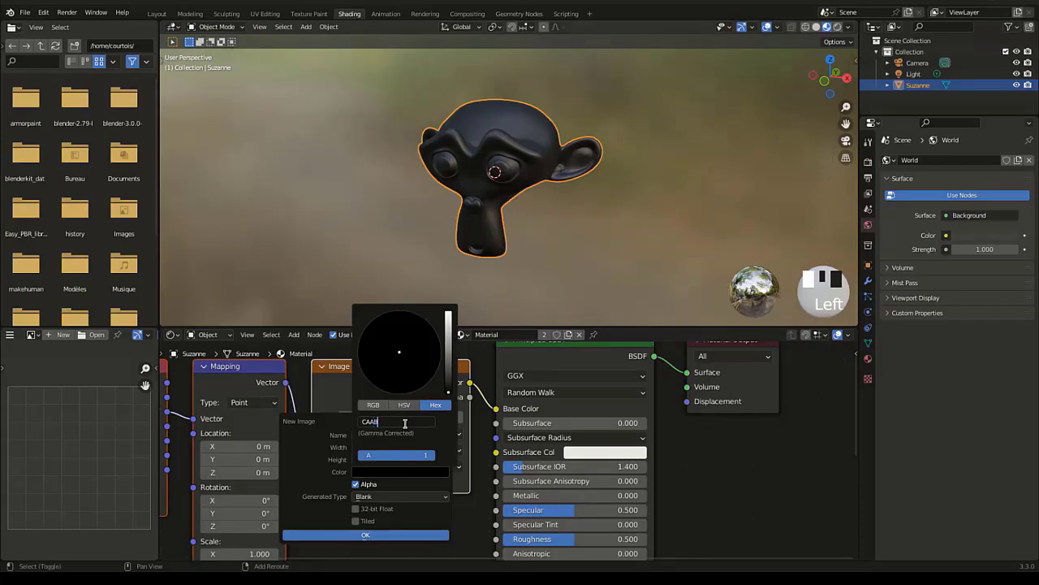
pyautogui.press('Return')
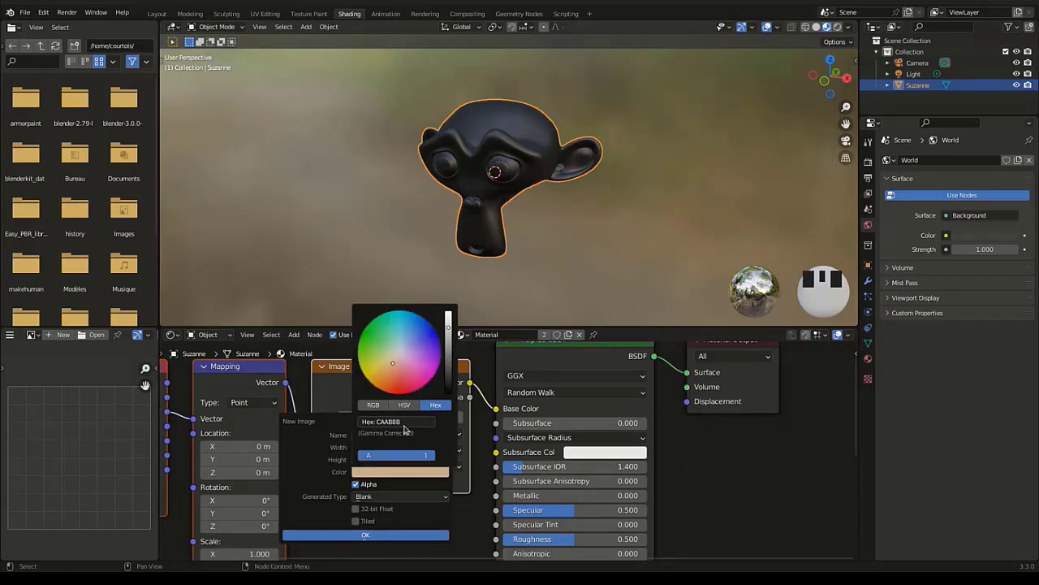
pyautogui.click(389, 535)
# Rename the new texture image to "Base color".
pyautogui.click(381, 416)
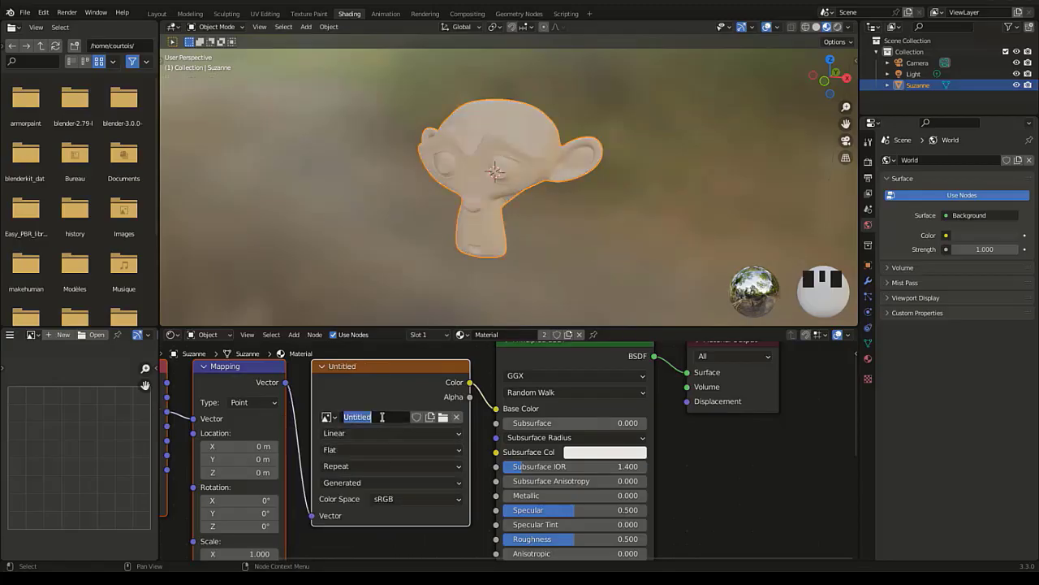
pyautogui.write('Base color')
pyautogui.press('Return')
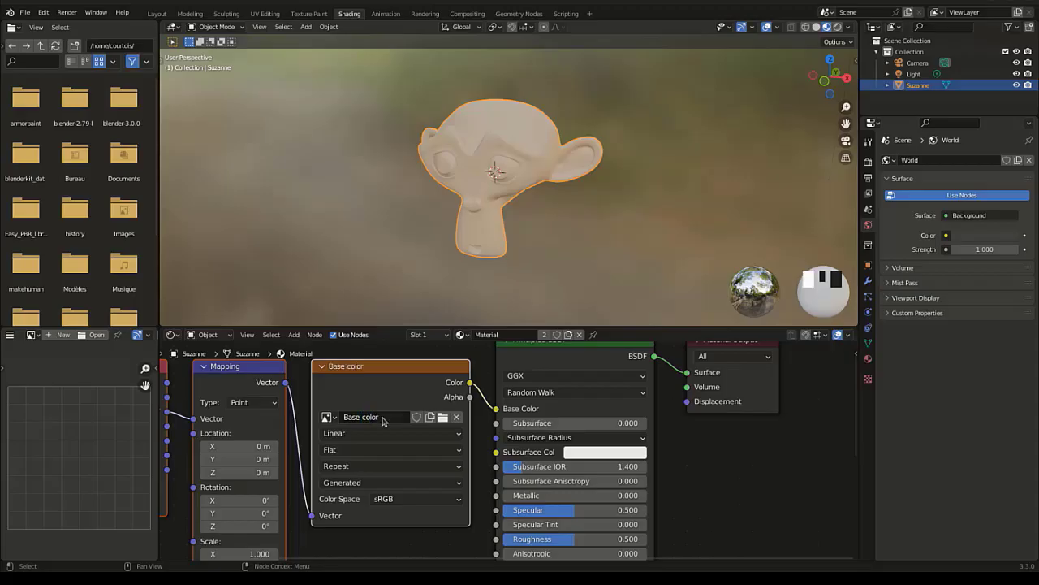
# Switch to the Texture Paint workspace and show Suzanne's face in Material Preview shading.
pyautogui.click(319, 15)
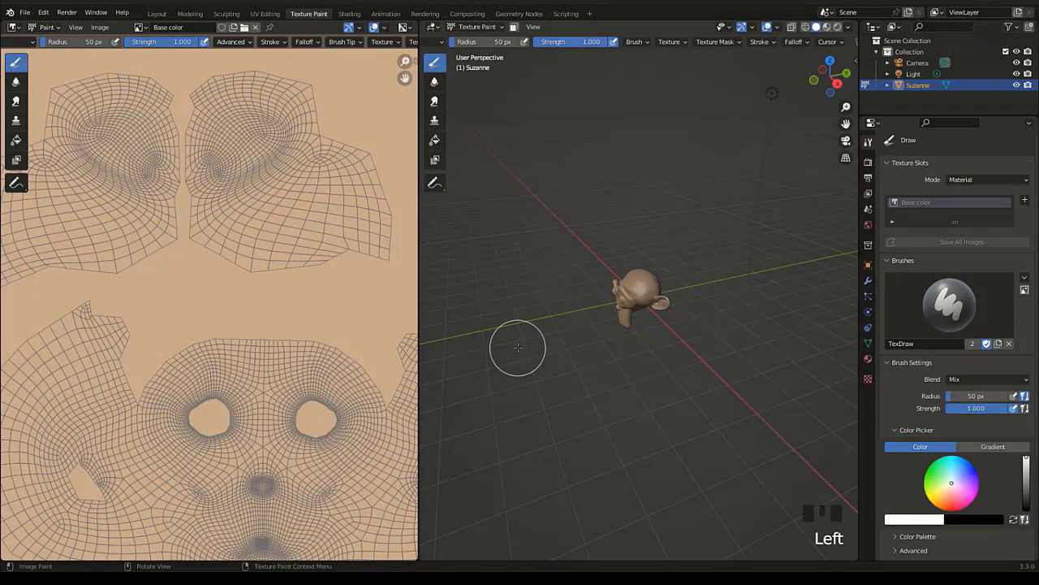
pyautogui.moveTo(562, 377)
pyautogui.mouseDown(button='middle')
pyautogui.moveTo(688, 343)
pyautogui.moveTo(697, 320)
pyautogui.moveTo(666, 278)
pyautogui.moveTo(717, 348)
pyautogui.moveTo(641, 325)
pyautogui.mouseUp(button='middle')
pyautogui.scroll(9, 690, 339)
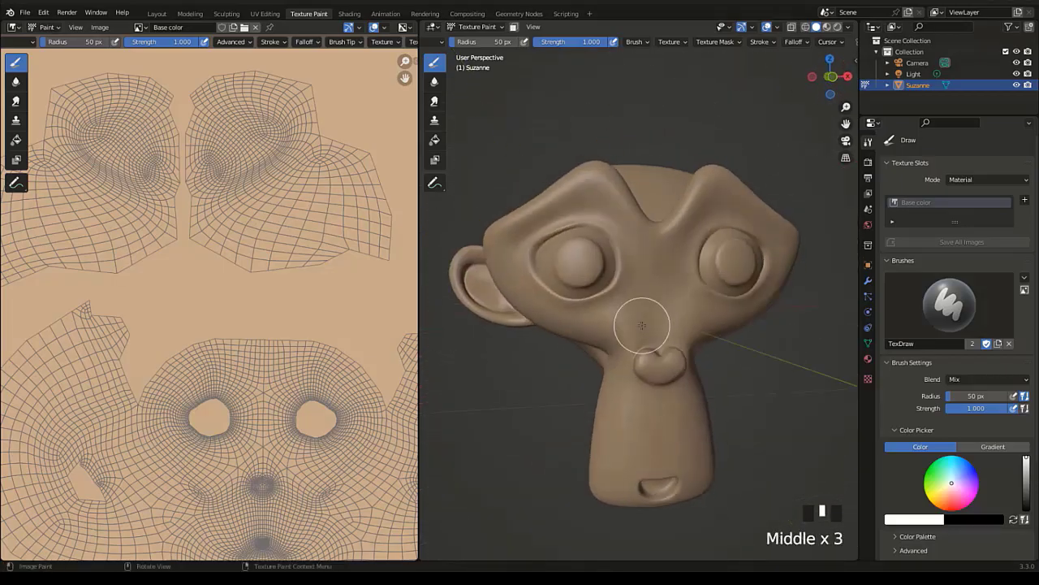
pyautogui.click(826, 29)
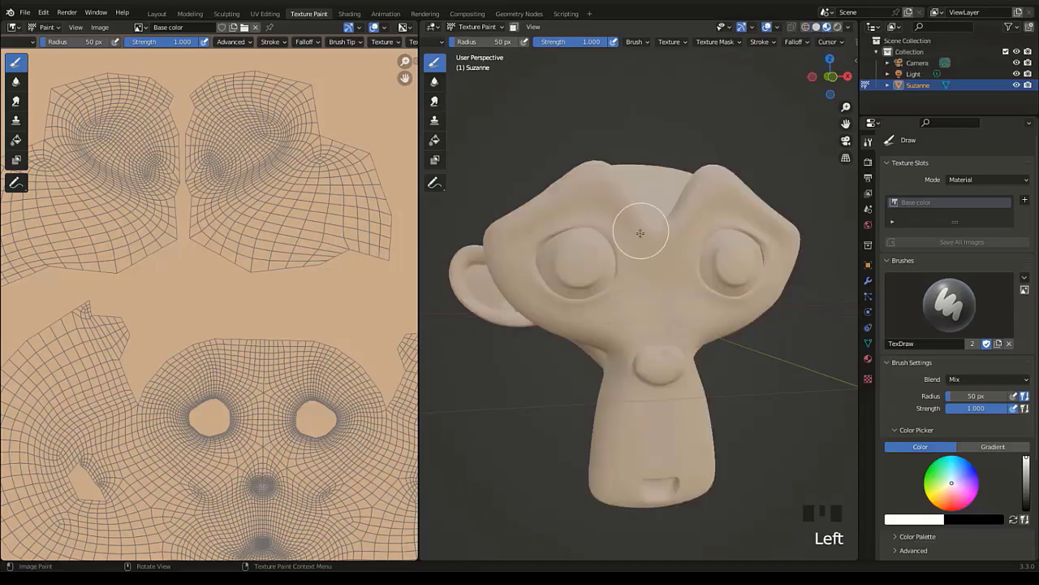
# Create a new colour palette for the TexDraw brush.
pyautogui.moveTo(649, 248); pyautogui.dragTo(741, 253, button='middle')
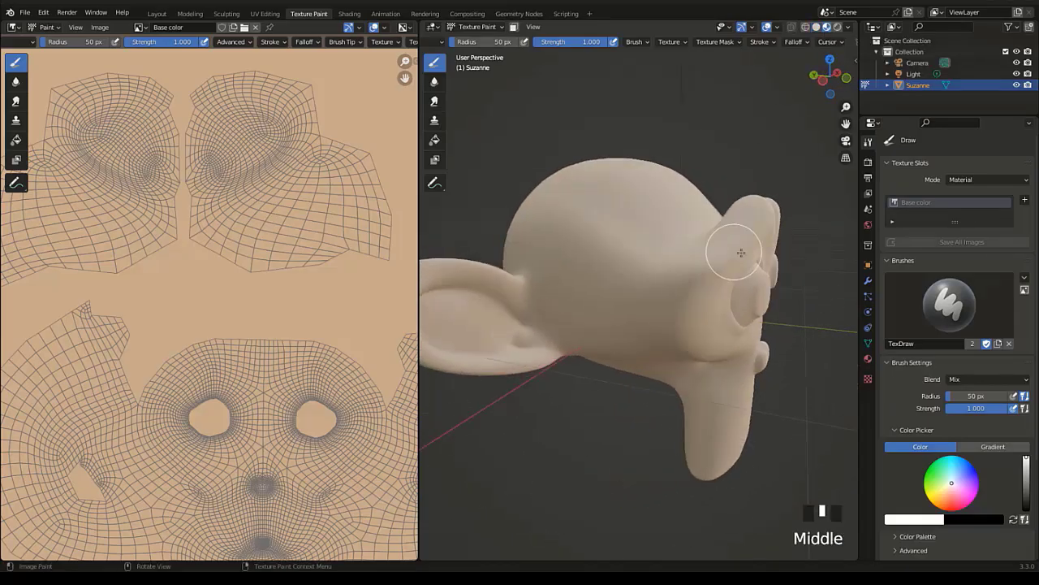
pyautogui.moveTo(807, 292)
pyautogui.mouseDown(button='middle')
pyautogui.moveTo(641, 268)
pyautogui.moveTo(686, 355)
pyautogui.mouseUp(button='middle')
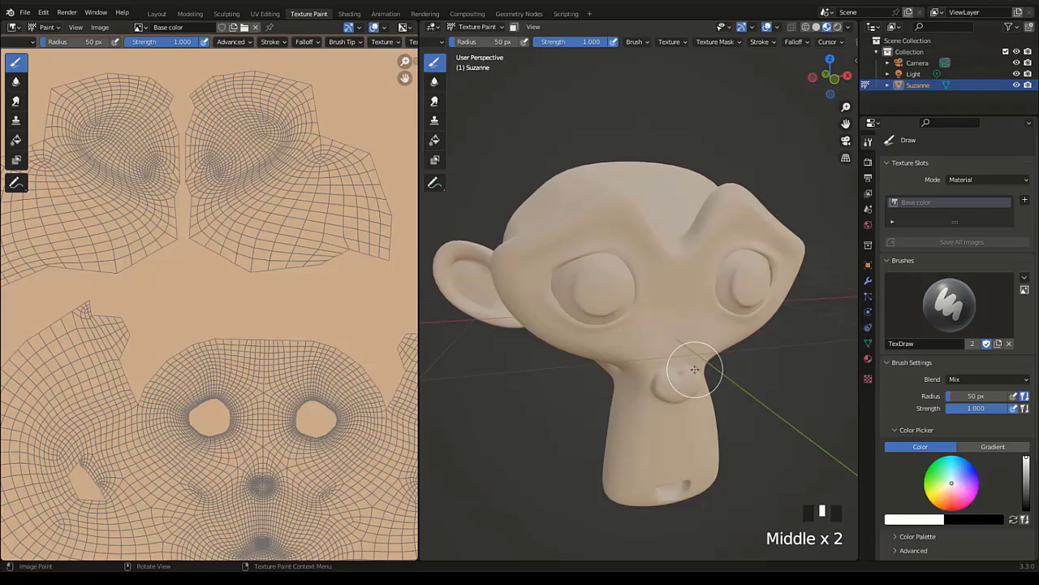
pyautogui.scroll(-4, 947, 471)
pyautogui.click(895, 409)
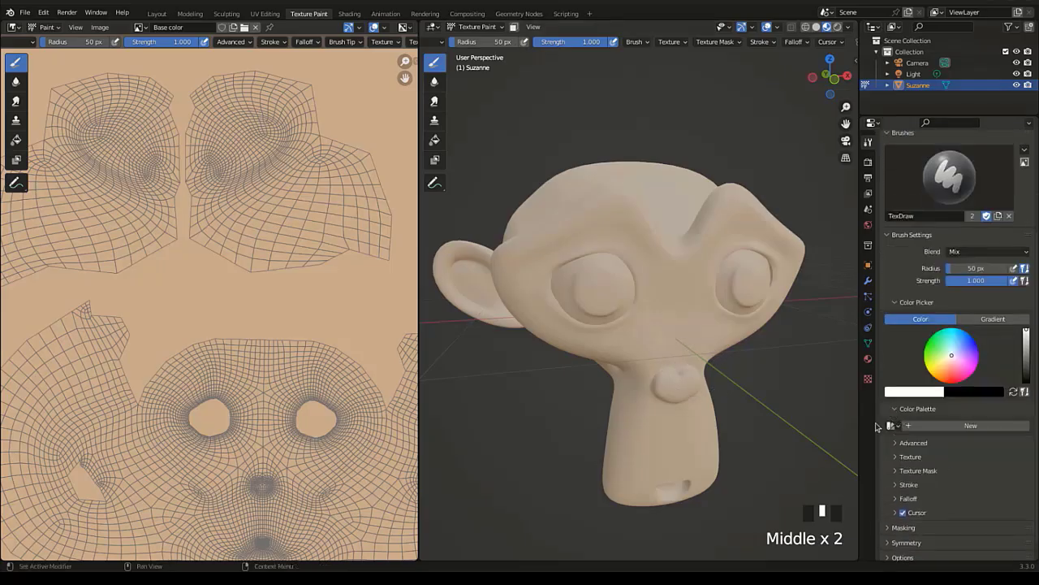
pyautogui.click(930, 427)
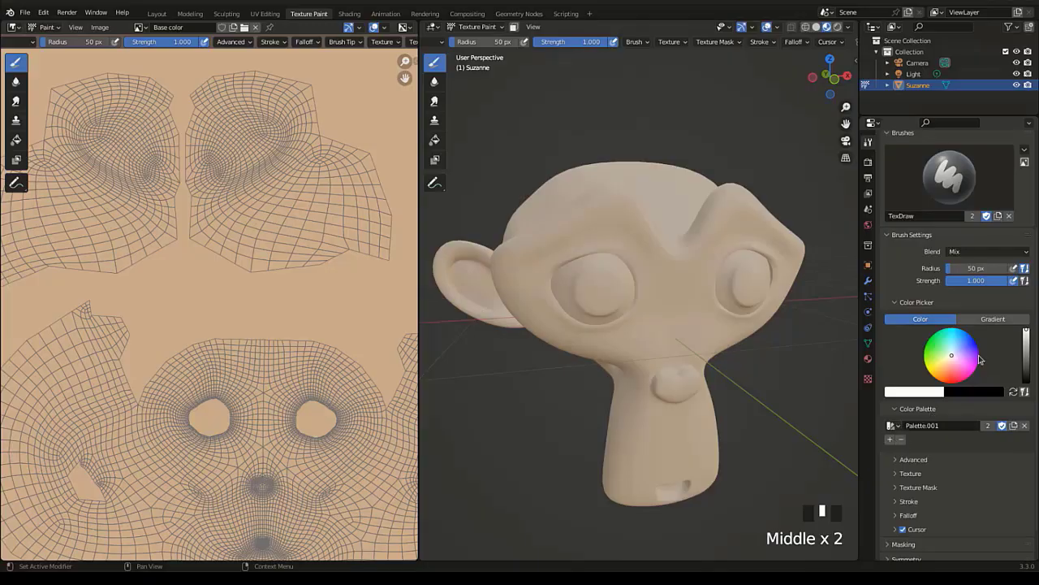
# Set the brush colour to hex CAAB8B and add it to the palette.
pyautogui.click(923, 393)
pyautogui.click(910, 351)
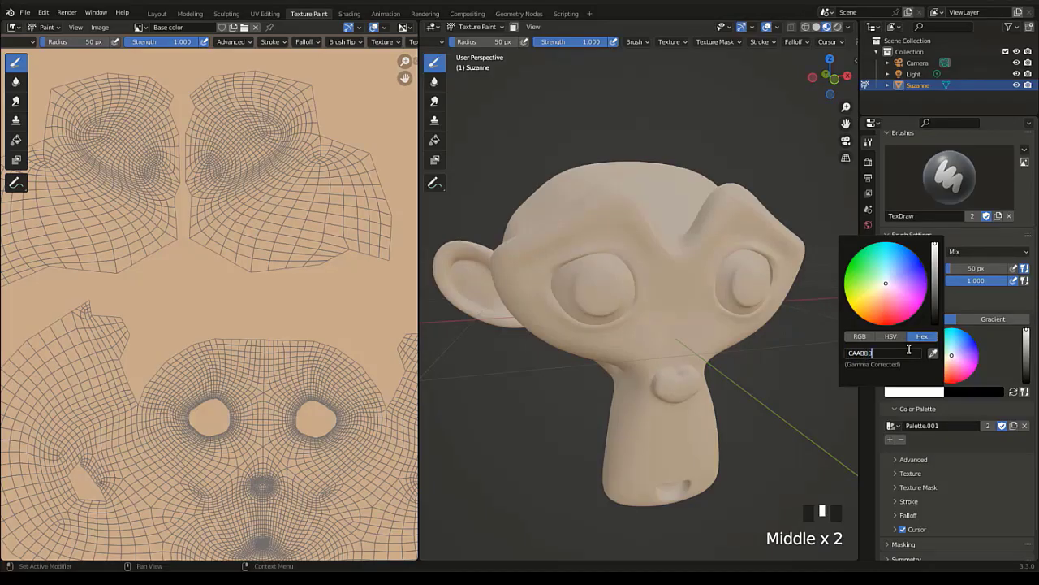
pyautogui.press('Return')
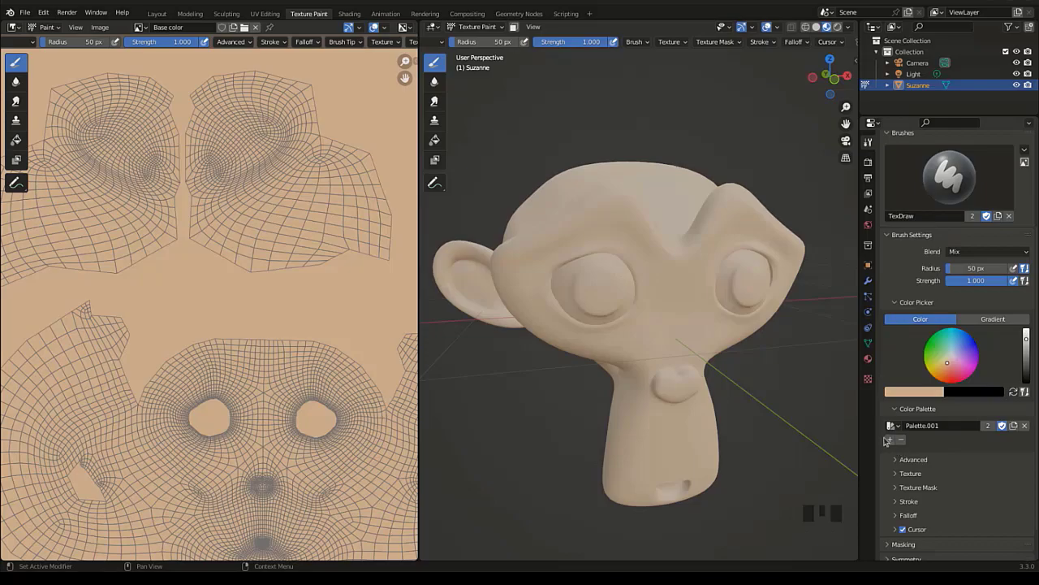
pyautogui.click(889, 439)
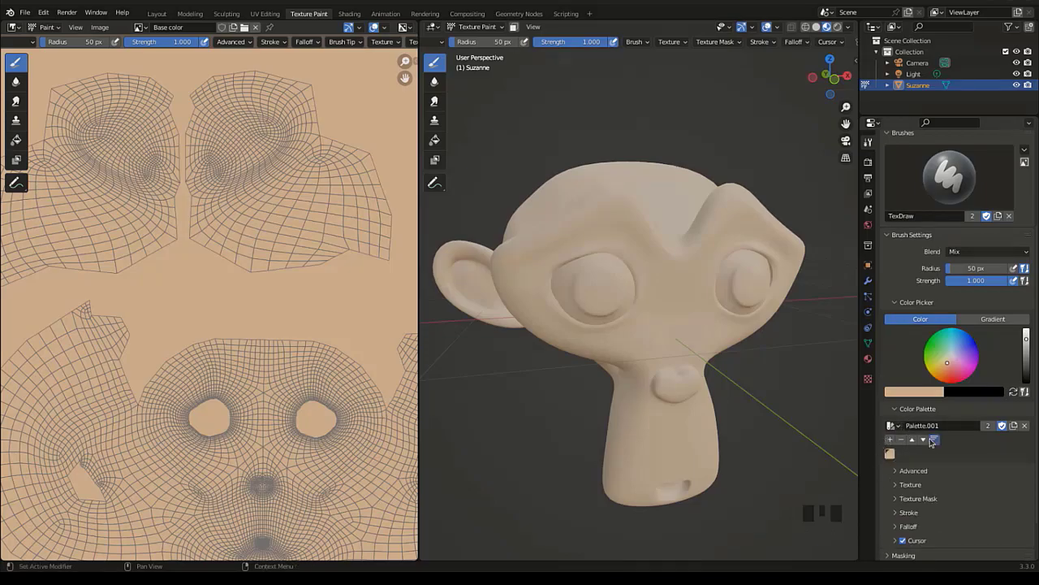
# Set the primary brush colour to hex FF5D65 for painting the nose.
pyautogui.moveTo(653, 491); pyautogui.dragTo(617, 441, button='middle')
pyautogui.scroll(8, 625, 469)
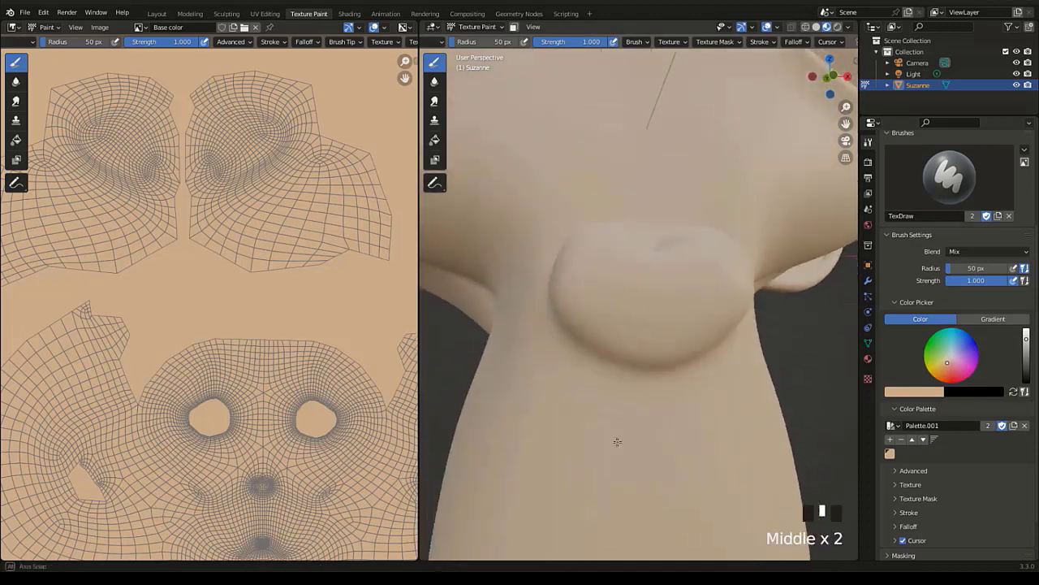
pyautogui.click(919, 393)
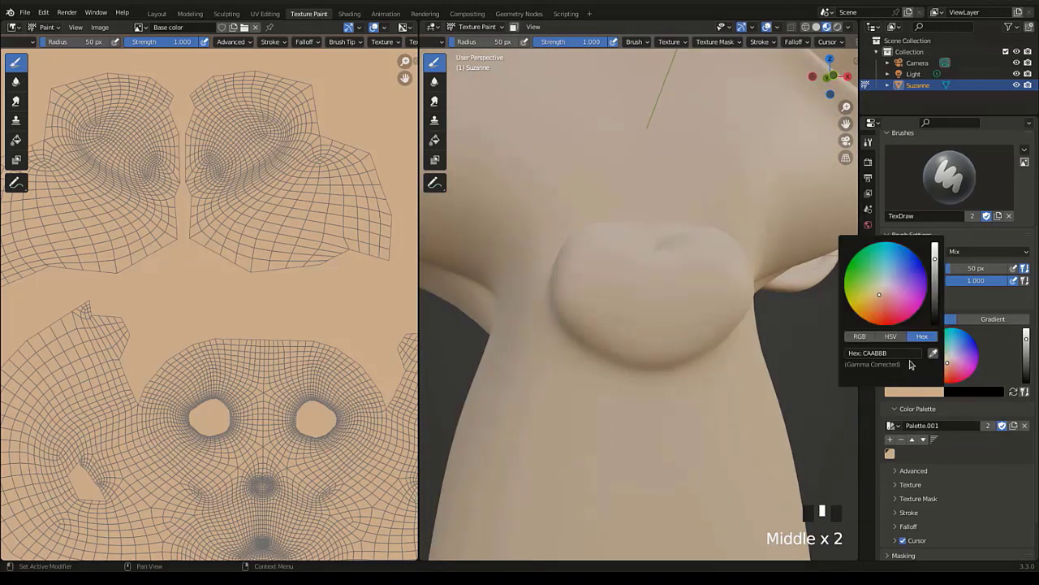
pyautogui.click(908, 354)
pyautogui.write('FF5D65')
pyautogui.press('Return')
# Paint the centre of Suzanne's nose red in the 3D view and frame the painted area in the UV layout.
pyautogui.moveTo(601, 281)
pyautogui.mouseDown()
pyautogui.moveTo(622, 283)
pyautogui.moveTo(620, 296)
pyautogui.moveTo(673, 271)
pyautogui.moveTo(692, 290)
pyautogui.mouseUp()
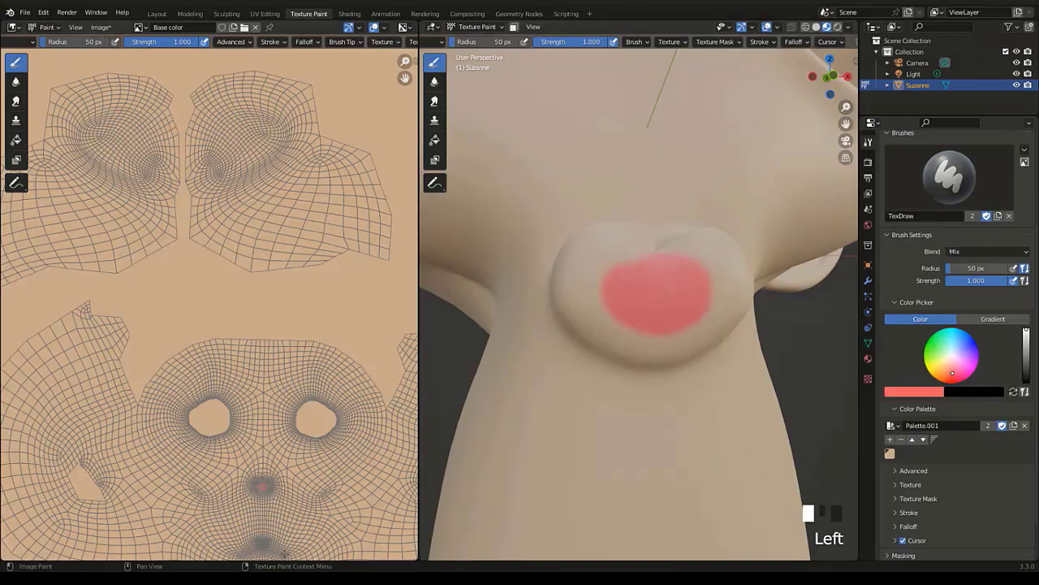
pyautogui.moveTo(273, 494); pyautogui.dragTo(269, 443, button='middle')
pyautogui.scroll(7, 269, 445)
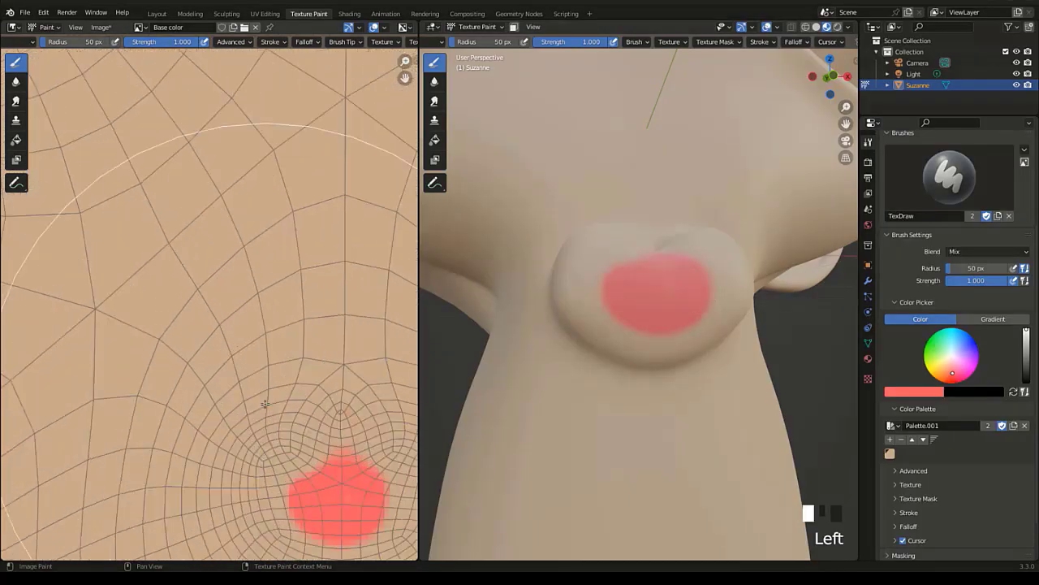
pyautogui.moveTo(226, 320); pyautogui.dragTo(199, 242, button='middle')
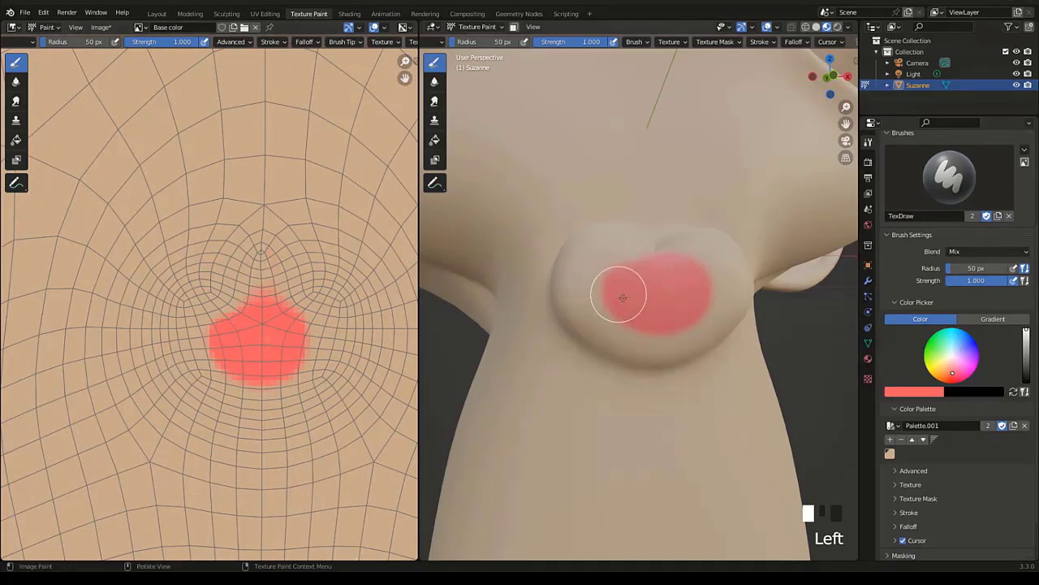
# Try extending the red paint from the nose up onto the face with the 50 px brush, and undo the strokes.
pyautogui.moveTo(642, 329)
pyautogui.mouseDown(button='middle')
pyautogui.moveTo(661, 294)
pyautogui.moveTo(626, 317)
pyautogui.moveTo(604, 302)
pyautogui.mouseUp(button='middle')
pyautogui.moveTo(694, 250); pyautogui.dragTo(691, 292, button='middle')
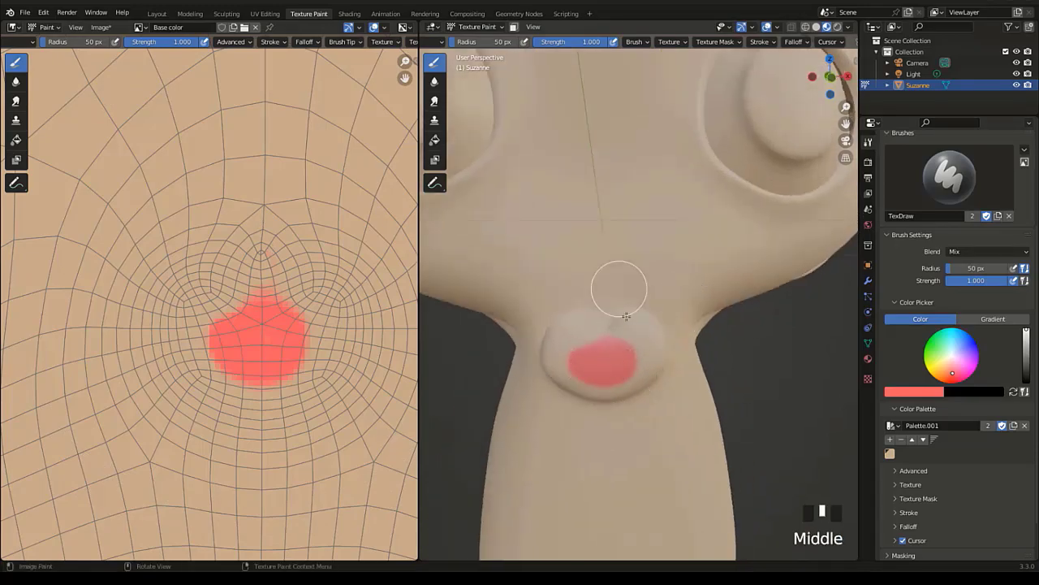
pyautogui.moveTo(619, 348); pyautogui.dragTo(631, 292)
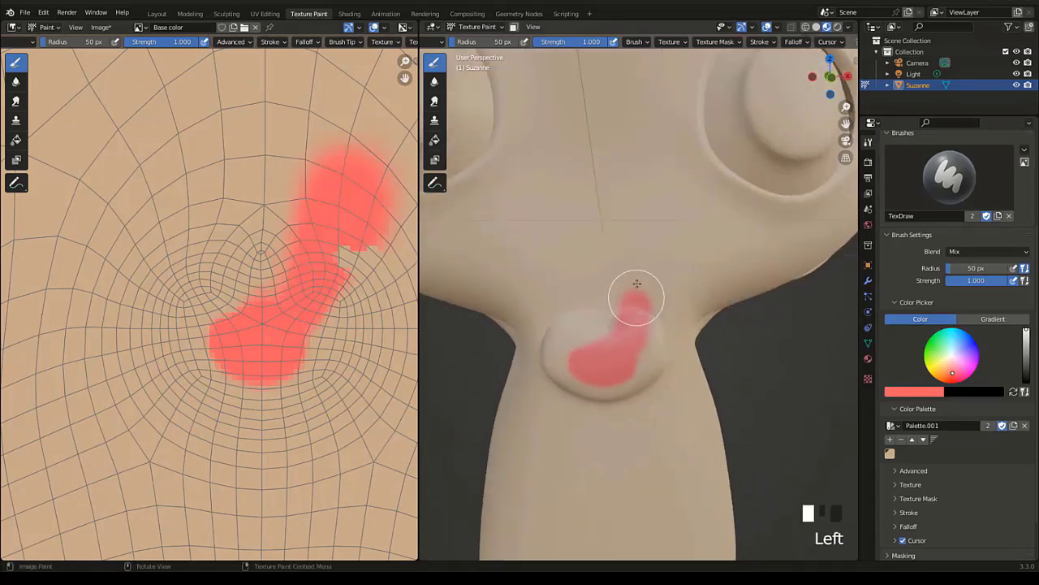
pyautogui.click(635, 297)
pyautogui.hotkey('ctrl', 'z')
pyautogui.hotkey('ctrl', 'z')
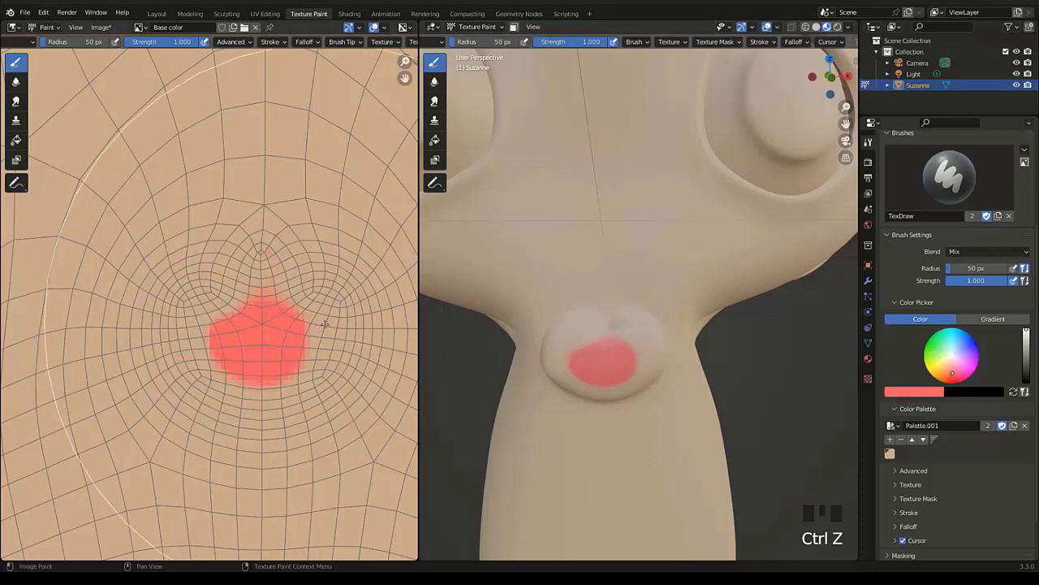
# Reduce the brush radius to 3 px and paint the nose area red on the UV layout, following the mesh contours.
pyautogui.press('f')
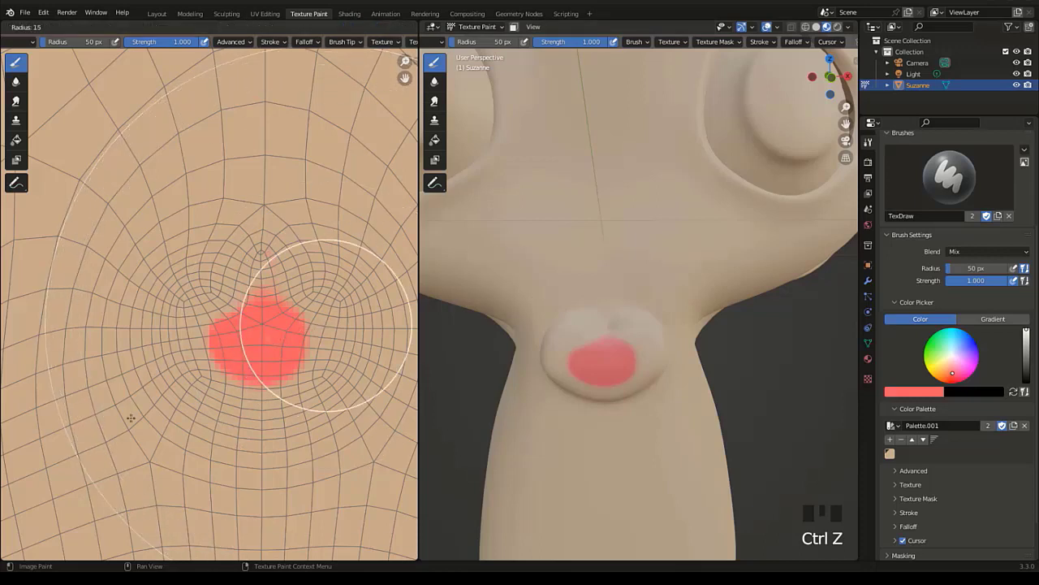
pyautogui.click(137, 423)
pyautogui.press('f')
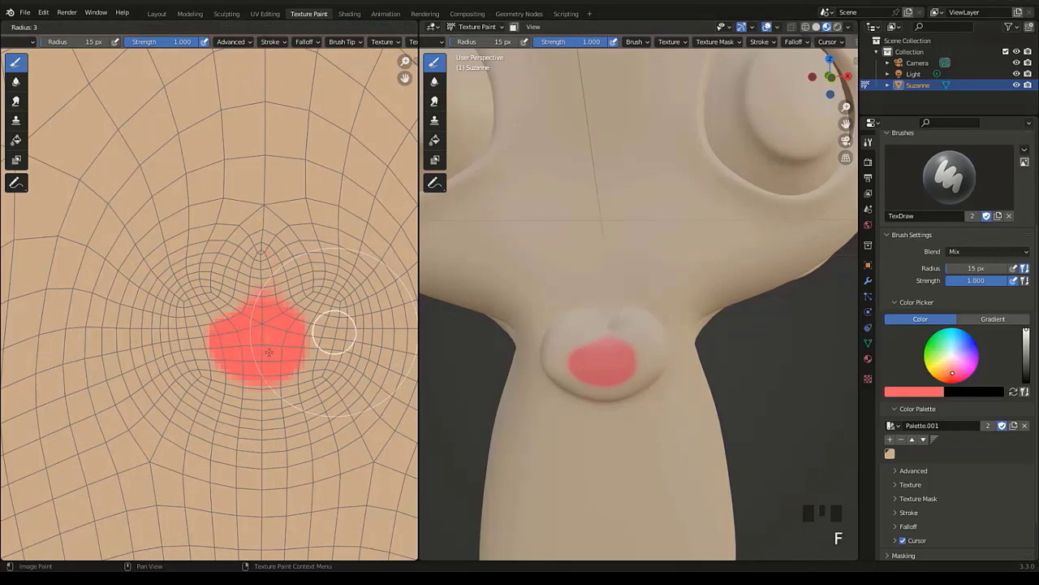
pyautogui.click(267, 352)
pyautogui.moveTo(265, 270)
pyautogui.mouseDown()
pyautogui.moveTo(250, 258)
pyautogui.moveTo(260, 242)
pyautogui.moveTo(242, 237)
pyautogui.moveTo(268, 219)
pyautogui.moveTo(263, 234)
pyautogui.moveTo(274, 228)
pyautogui.moveTo(286, 270)
pyautogui.moveTo(249, 264)
pyautogui.moveTo(226, 288)
pyautogui.moveTo(231, 268)
pyautogui.moveTo(203, 302)
pyautogui.moveTo(195, 347)
pyautogui.moveTo(215, 370)
pyautogui.moveTo(296, 378)
pyautogui.moveTo(312, 371)
pyautogui.moveTo(329, 333)
pyautogui.moveTo(316, 320)
pyautogui.moveTo(325, 302)
pyautogui.moveTo(290, 380)
pyautogui.mouseUp()
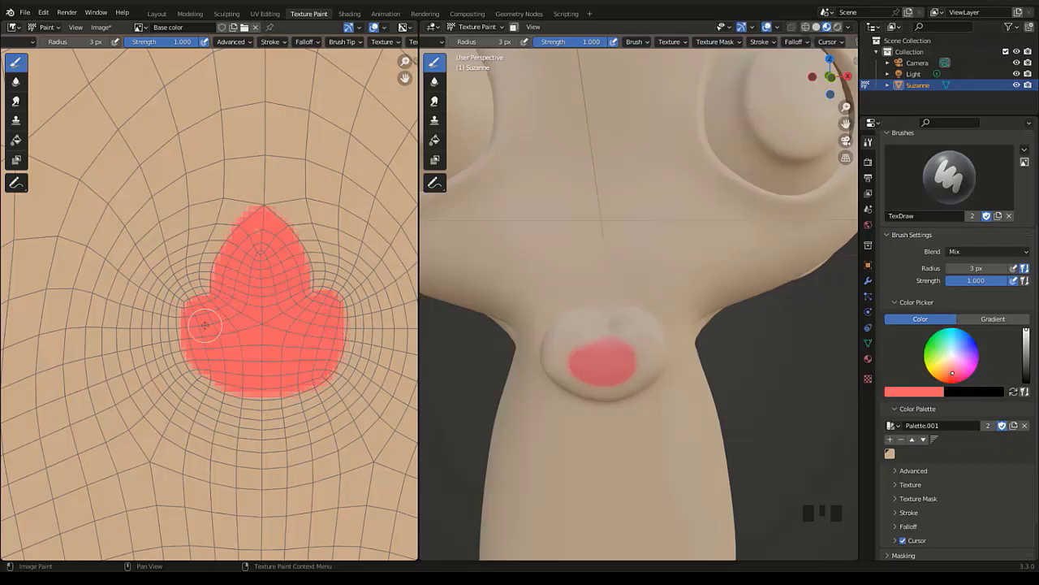
pyautogui.moveTo(609, 391); pyautogui.dragTo(640, 382, button='middle')
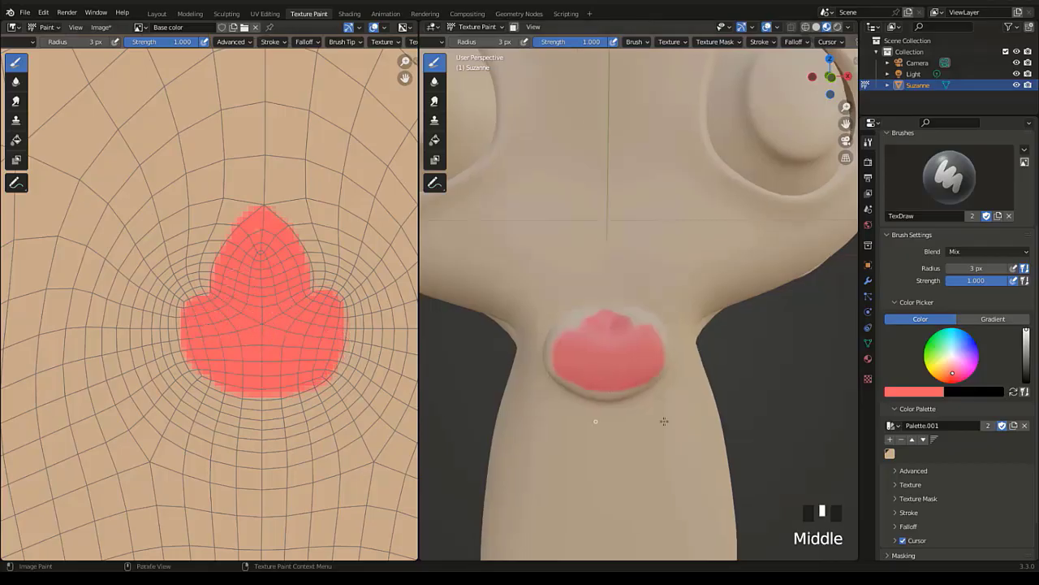
# Paint a thin red guide line along the underside edge of the nose in the 3D view.
pyautogui.middleClick(595, 351)
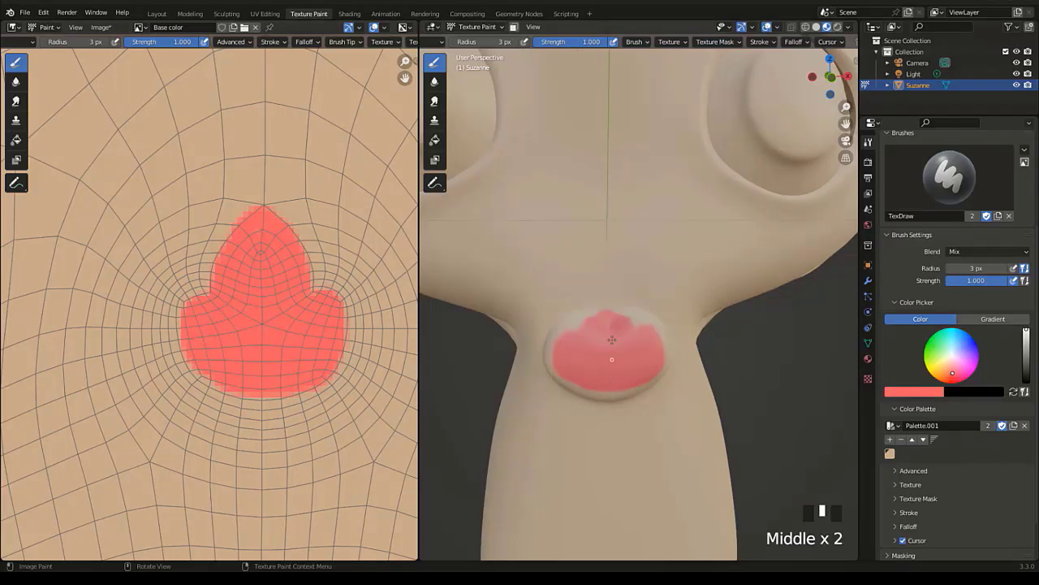
pyautogui.moveTo(605, 406); pyautogui.dragTo(617, 364, button='middle')
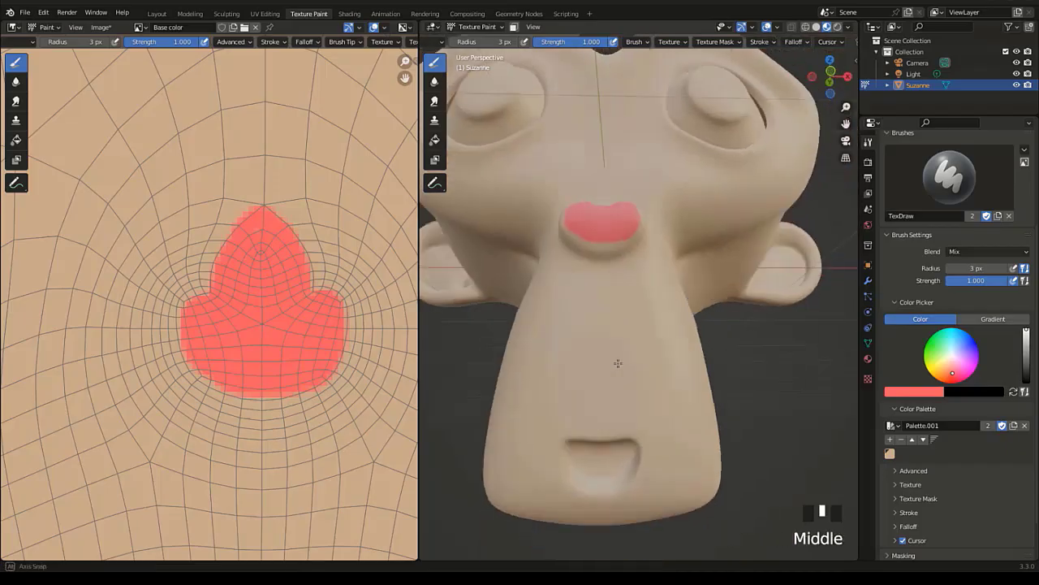
pyautogui.scroll(3, 617, 365)
pyautogui.moveTo(617, 297)
pyautogui.keyDown('shift'); pyautogui.mouseDown(button='middle')
pyautogui.moveTo(604, 248)
pyautogui.moveTo(629, 327)
pyautogui.mouseUp(button='middle'); pyautogui.keyUp('shift')
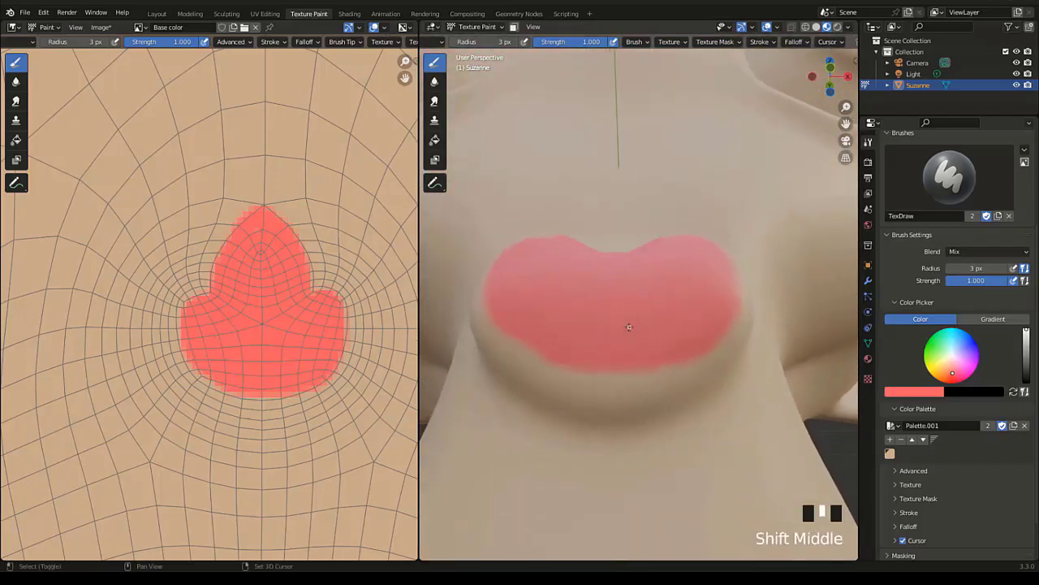
pyautogui.click(562, 415)
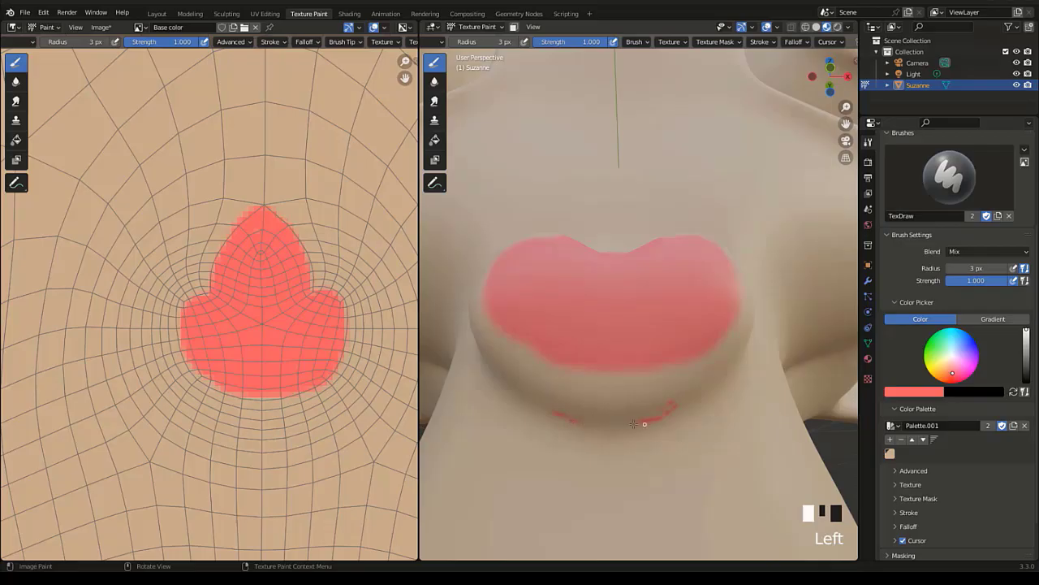
pyautogui.moveTo(633, 423); pyautogui.dragTo(629, 424)
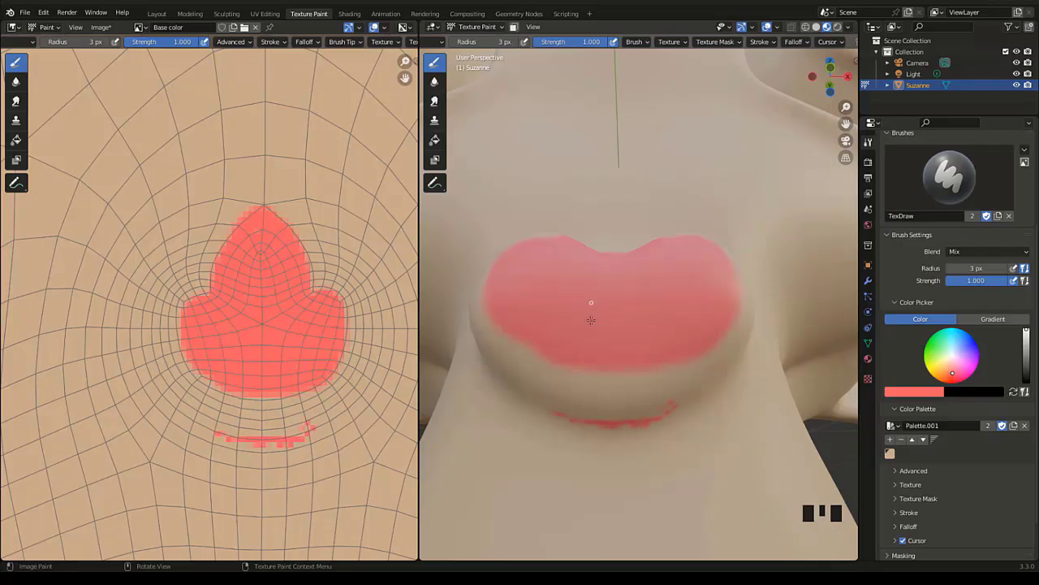
# Mark one side edge of the nose with a thin red line in the 3D view.
pyautogui.keyDown('shift'); pyautogui.moveTo(590, 318); pyautogui.dragTo(625, 405, button='middle'); pyautogui.keyUp('shift')
pyautogui.keyDown('shift'); pyautogui.moveTo(587, 197); pyautogui.dragTo(590, 236, button='middle'); pyautogui.keyUp('shift')
pyautogui.click(769, 268)
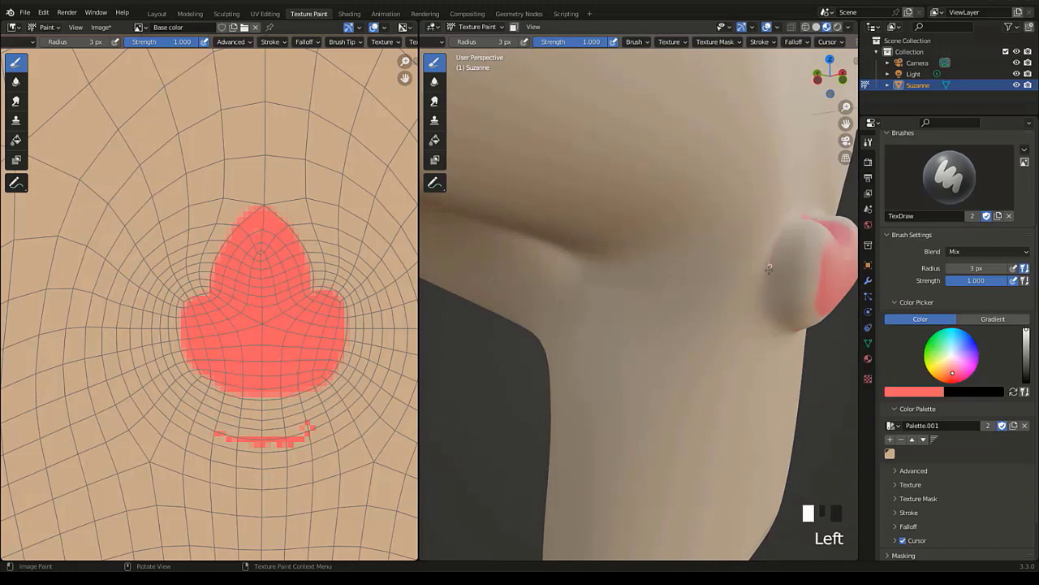
pyautogui.moveTo(767, 303); pyautogui.dragTo(766, 311)
# Enable X-axis mirror symmetry for the texture painting.
pyautogui.moveTo(766, 310); pyautogui.dragTo(469, 195, button='middle')
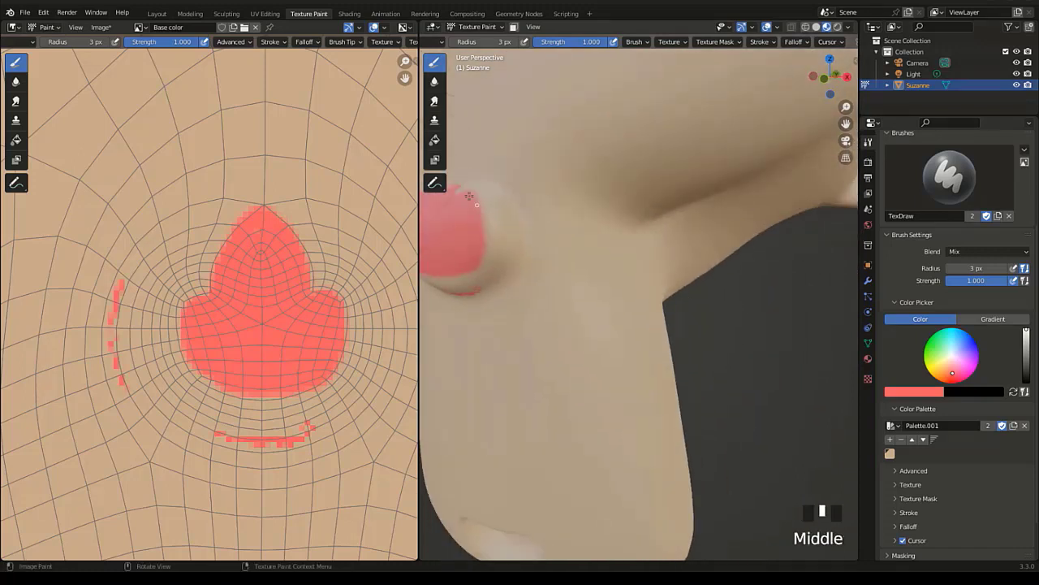
pyautogui.scroll(-3, 942, 406)
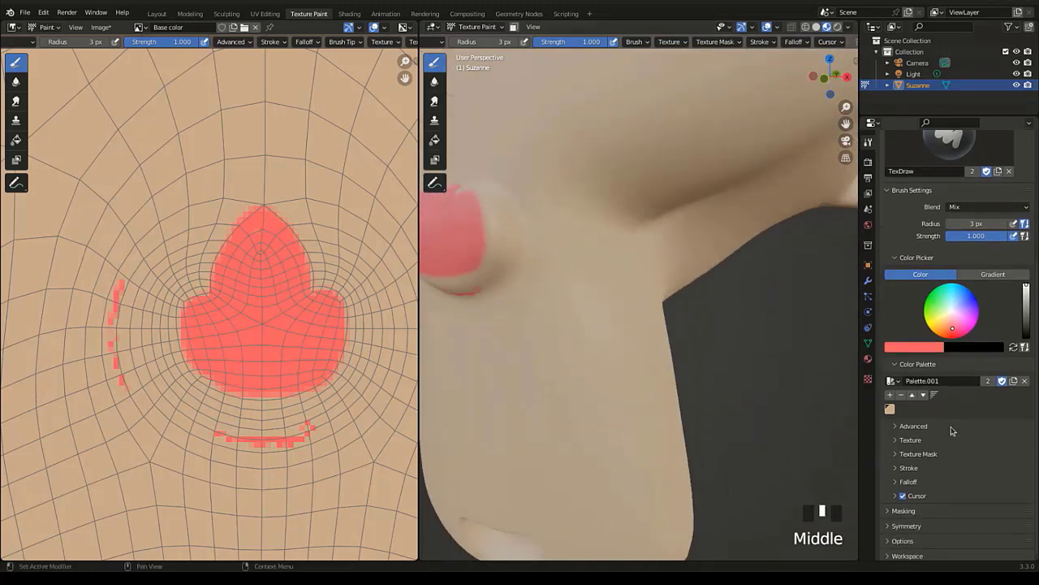
pyautogui.click(904, 524)
pyautogui.scroll(-1, 946, 463)
pyautogui.click(973, 519)
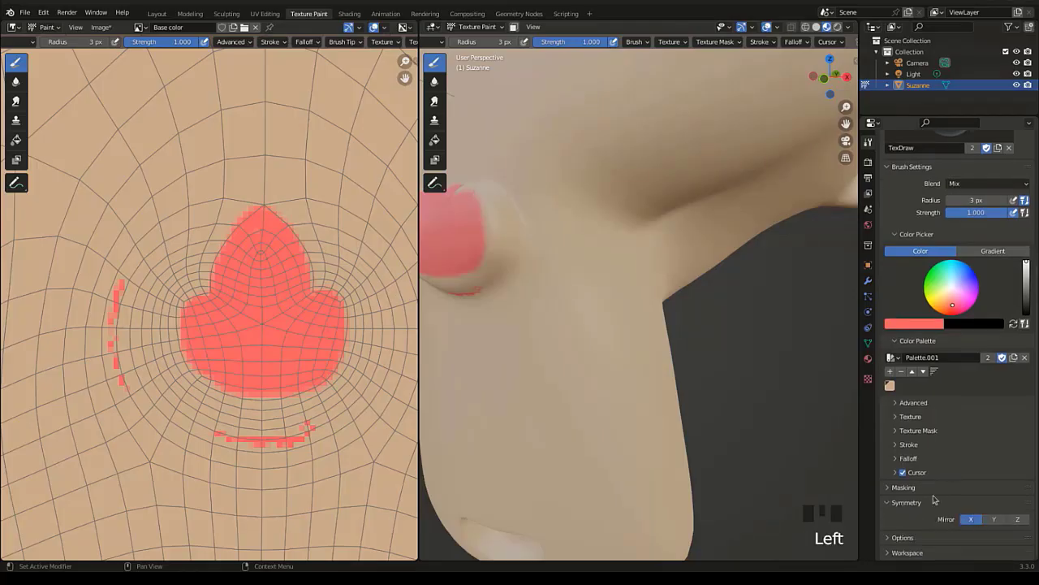
# Paint mirrored red outlines along the side and upper edges of the nose in the 3D view.
pyautogui.scroll(-8, 617, 273)
pyautogui.moveTo(617, 273); pyautogui.dragTo(652, 333, button='middle')
pyautogui.scroll(8, 633, 305)
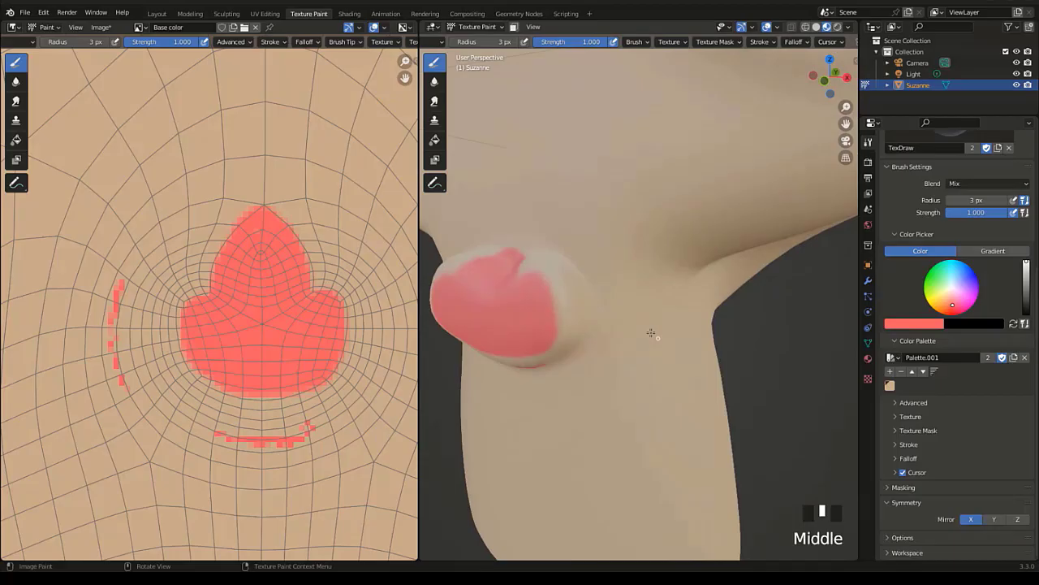
pyautogui.click(581, 271)
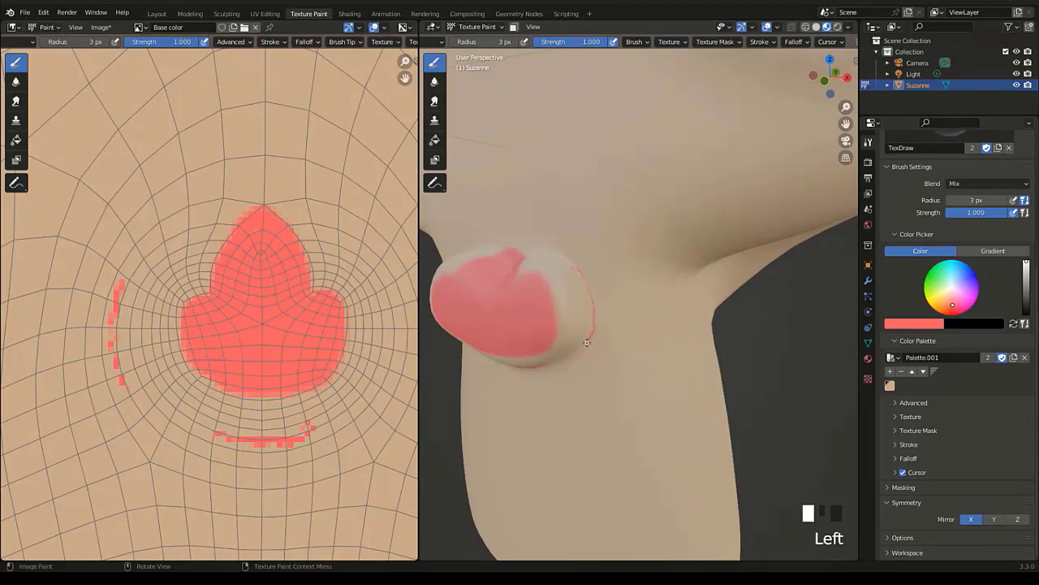
pyautogui.moveTo(505, 275); pyautogui.dragTo(529, 290, button='middle')
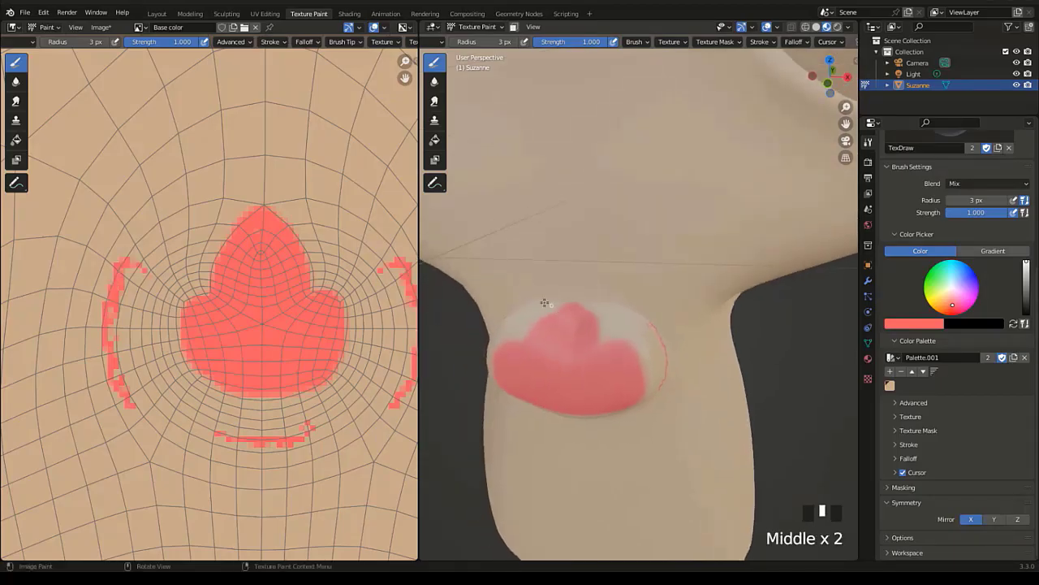
pyautogui.click(557, 303)
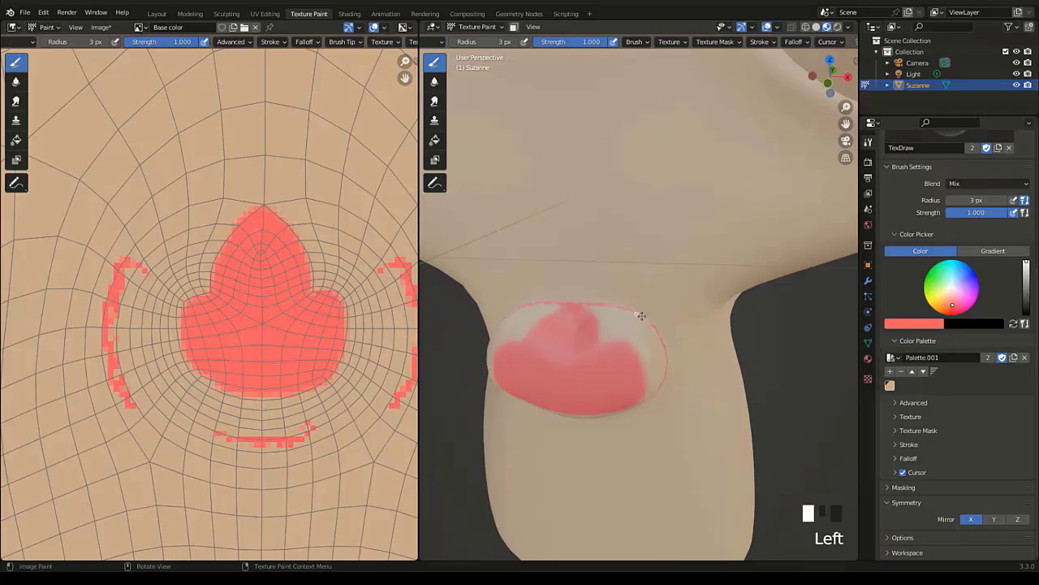
pyautogui.moveTo(641, 315); pyautogui.dragTo(647, 319)
# Fill the outlined nose area with red on the UV layout, using a 5 px brush radius.
pyautogui.moveTo(215, 243)
pyautogui.mouseDown()
pyautogui.moveTo(173, 271)
pyautogui.moveTo(251, 230)
pyautogui.moveTo(132, 290)
pyautogui.moveTo(141, 403)
pyautogui.moveTo(138, 317)
pyautogui.moveTo(219, 306)
pyautogui.moveTo(230, 388)
pyautogui.moveTo(286, 363)
pyautogui.mouseUp()
pyautogui.press('f')
pyautogui.click(250, 301)
pyautogui.press('f')
pyautogui.click(300, 353)
pyautogui.moveTo(295, 258)
pyautogui.mouseDown()
pyautogui.moveTo(284, 243)
pyautogui.moveTo(345, 258)
pyautogui.moveTo(357, 248)
pyautogui.moveTo(393, 355)
pyautogui.moveTo(349, 341)
pyautogui.mouseUp()
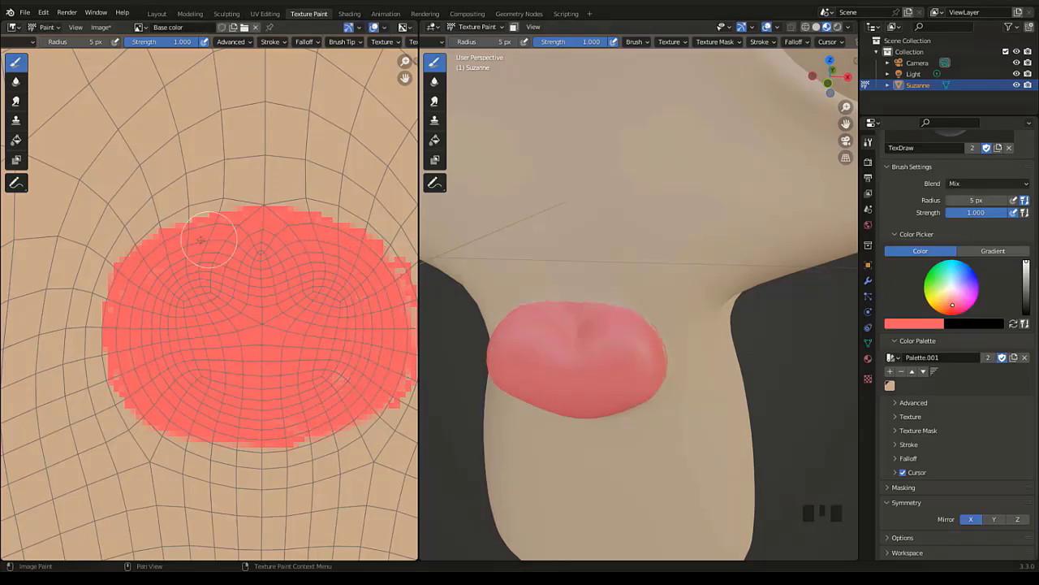
pyautogui.moveTo(201, 240)
pyautogui.mouseDown()
pyautogui.moveTo(127, 349)
pyautogui.moveTo(284, 429)
pyautogui.moveTo(351, 412)
pyautogui.moveTo(388, 295)
pyautogui.mouseUp()
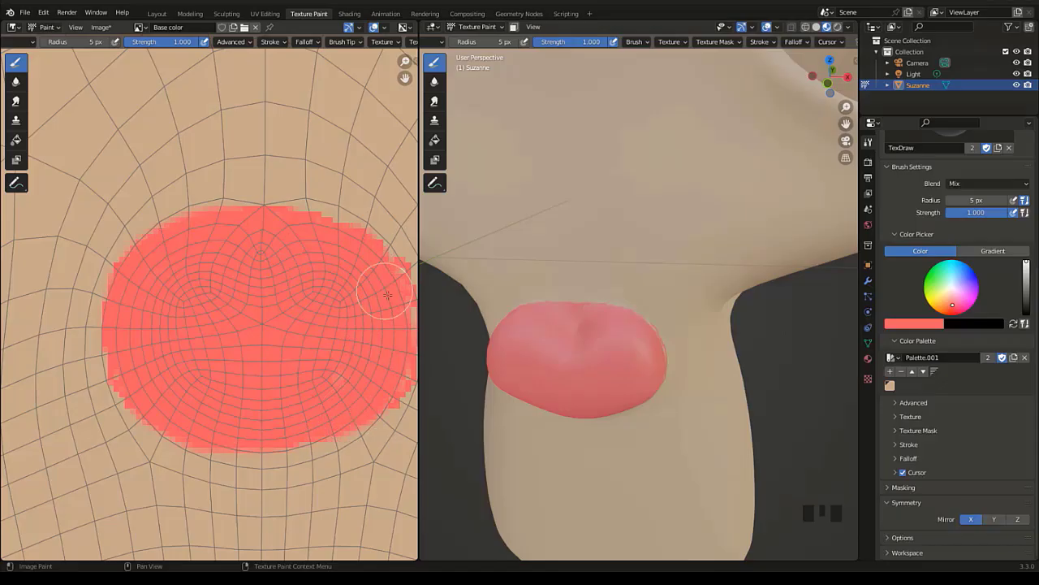
# Add the current red to the colour palette and choose the skin-tone swatch as the brush colour.
pyautogui.moveTo(615, 402); pyautogui.dragTo(525, 358, button='middle')
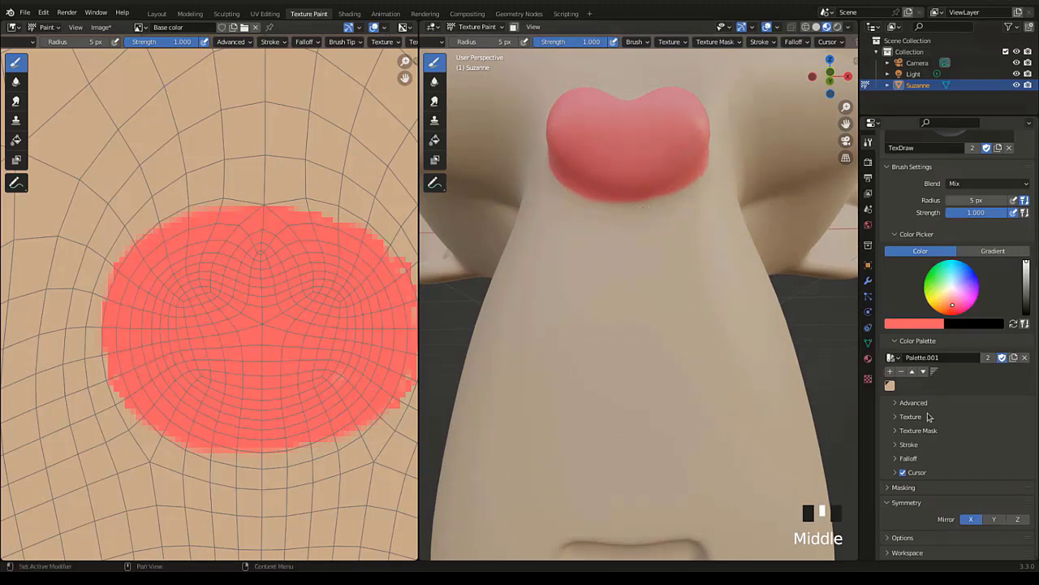
pyautogui.click(890, 371)
pyautogui.doubleClick(890, 386)
# Set the brush radius to 57 px and trim the nose's lower edge with skin tone, undoing the first stroke along its side.
pyautogui.keyDown('shift'); pyautogui.moveTo(541, 204); pyautogui.dragTo(552, 213, button='middle'); pyautogui.keyUp('shift')
pyautogui.scroll(2, 633, 323)
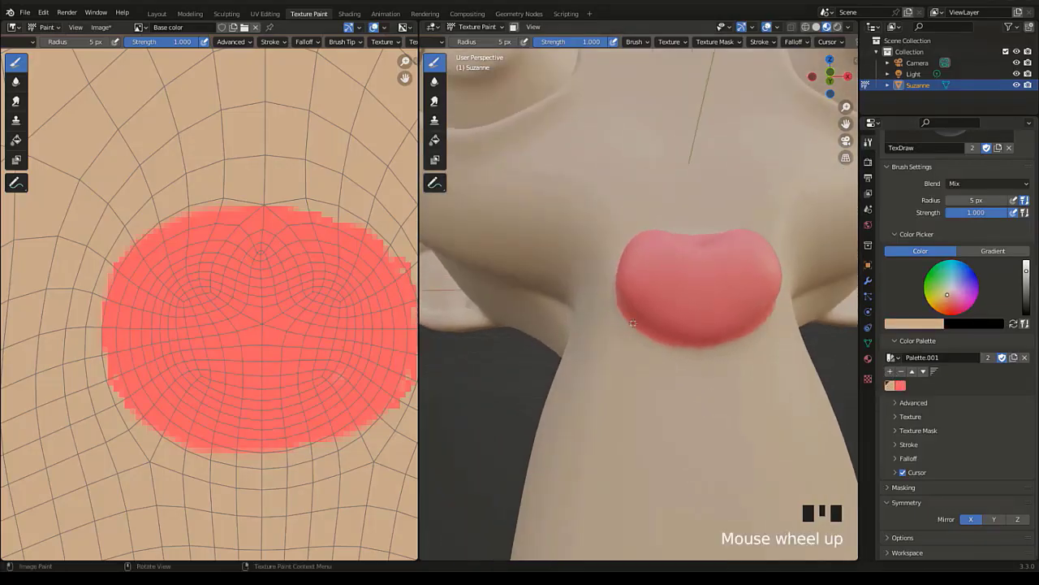
pyautogui.scroll(2, 633, 323)
pyautogui.keyDown('shift'); pyautogui.moveTo(633, 323); pyautogui.dragTo(606, 316, button='middle'); pyautogui.keyUp('shift')
pyautogui.press('f')
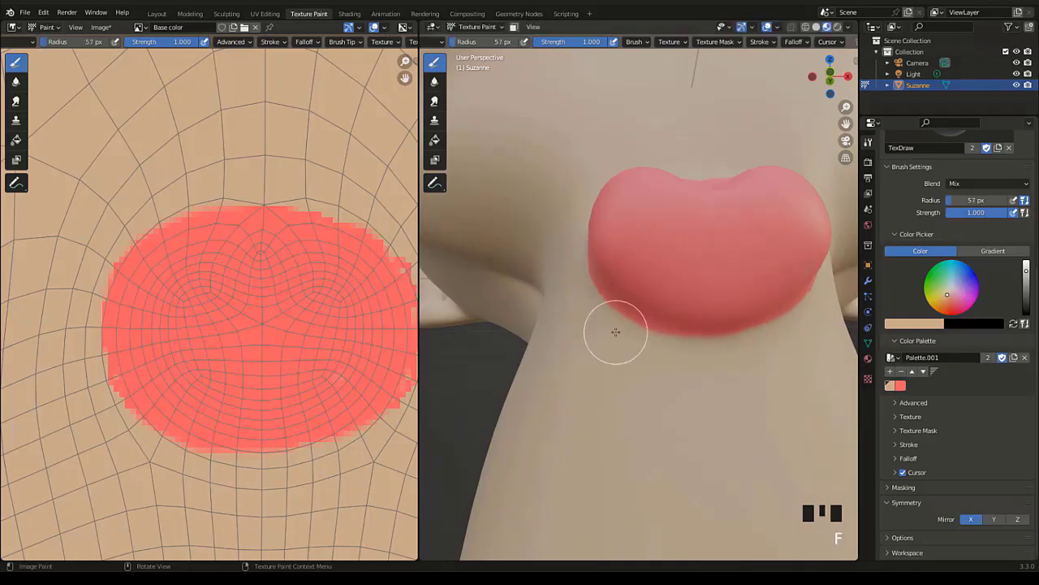
pyautogui.click(572, 292)
pyautogui.moveTo(587, 289); pyautogui.dragTo(580, 279)
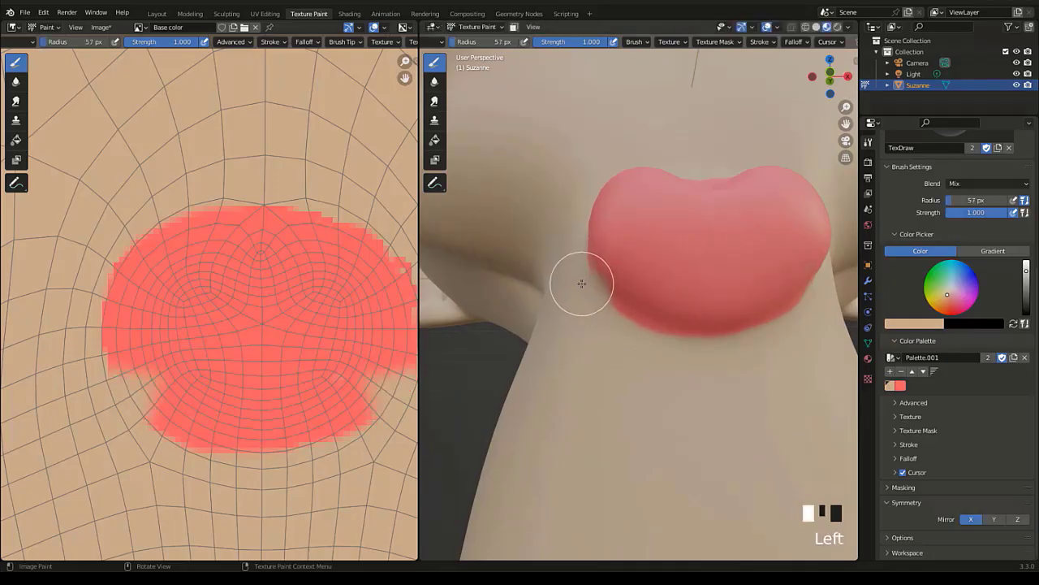
pyautogui.hotkey('ctrl', 'z')
pyautogui.click(585, 301)
pyautogui.moveTo(618, 326); pyautogui.dragTo(796, 369)
# Switch to the red palette swatch and touch up the uneven side edge of the nose in the 3D view.
pyautogui.moveTo(796, 370)
pyautogui.mouseDown(button='middle')
pyautogui.moveTo(638, 348)
pyautogui.moveTo(715, 314)
pyautogui.moveTo(506, 378)
pyautogui.moveTo(635, 332)
pyautogui.mouseUp(button='middle')
pyautogui.scroll(2, 512, 382)
pyautogui.moveTo(630, 350); pyautogui.dragTo(557, 265, button='middle')
pyautogui.click(900, 386)
pyautogui.scroll(2, 622, 232)
pyautogui.click(589, 261)
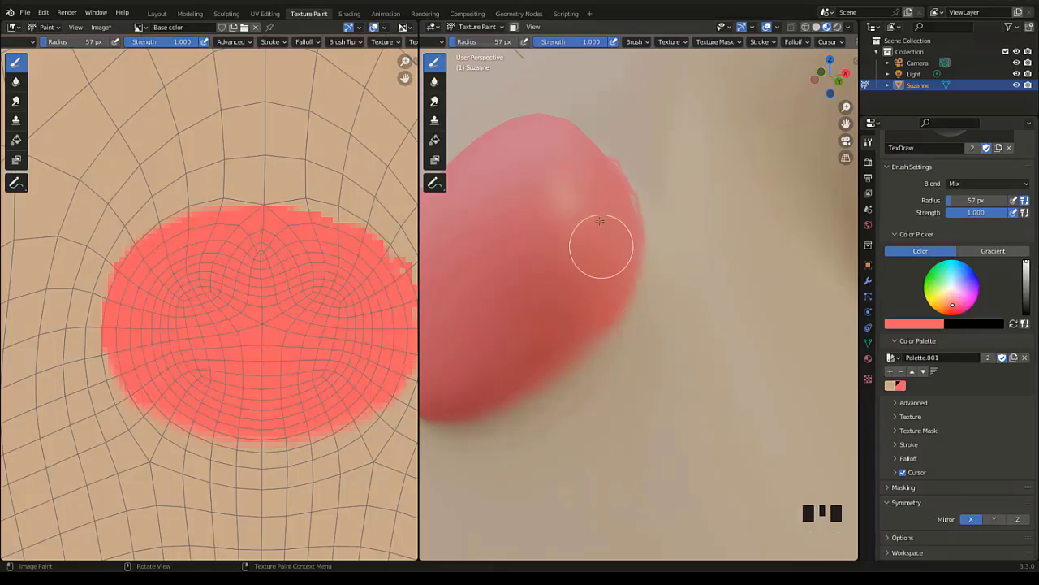
pyautogui.moveTo(598, 241); pyautogui.dragTo(503, 376, button='middle')
pyautogui.click(519, 384)
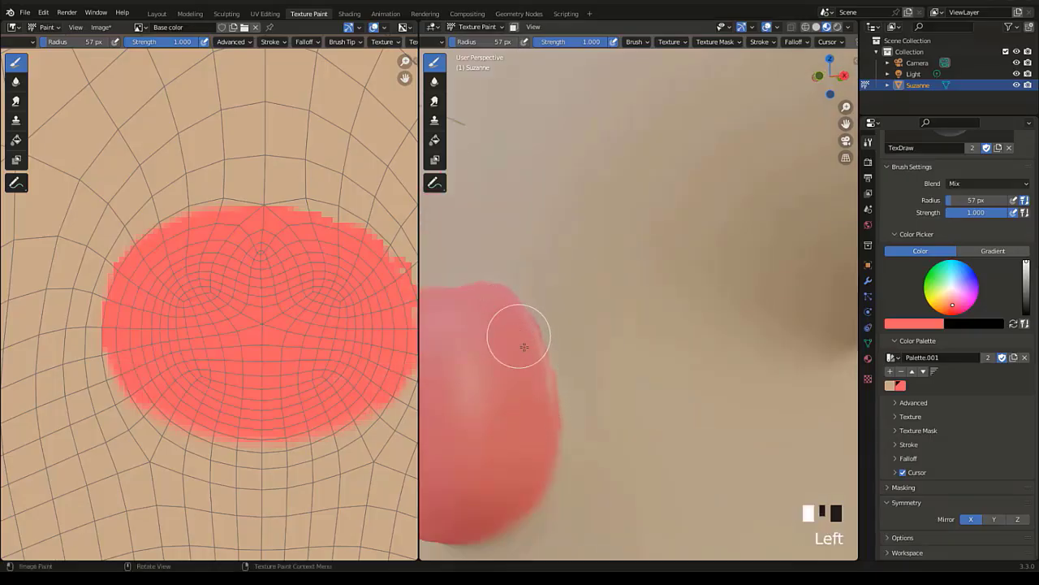
pyautogui.scroll(-3, 496, 390)
pyautogui.moveTo(497, 390); pyautogui.dragTo(570, 391, button='middle')
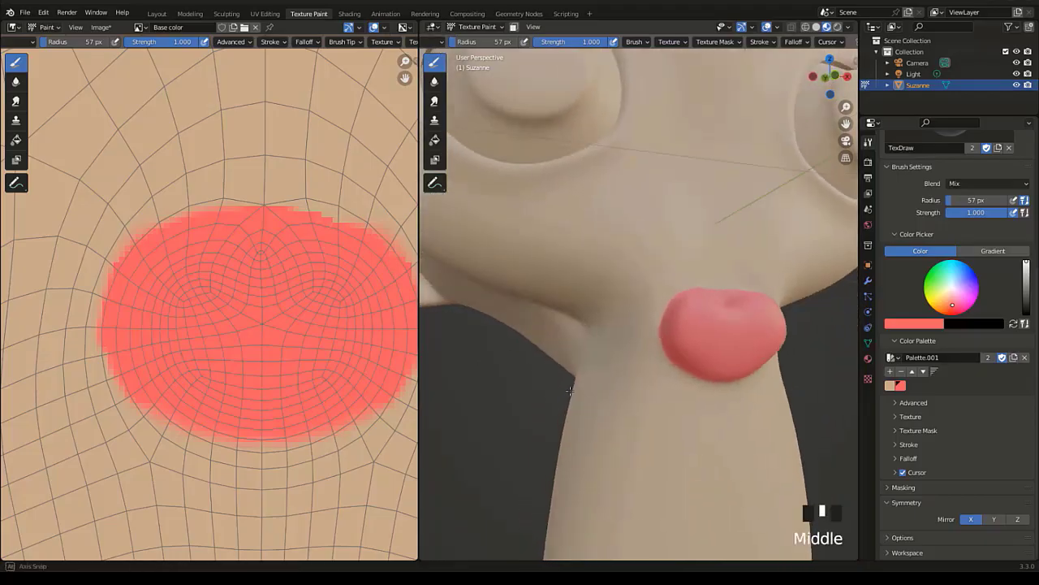
# Lower the brush strength to 0.522 and paint skin tone over the centre of the nose's upper edge to form a notch.
pyautogui.scroll(2, 673, 430)
pyautogui.keyDown('ctrl'); pyautogui.moveTo(674, 430); pyautogui.dragTo(640, 378, button='middle'); pyautogui.keyUp('ctrl')
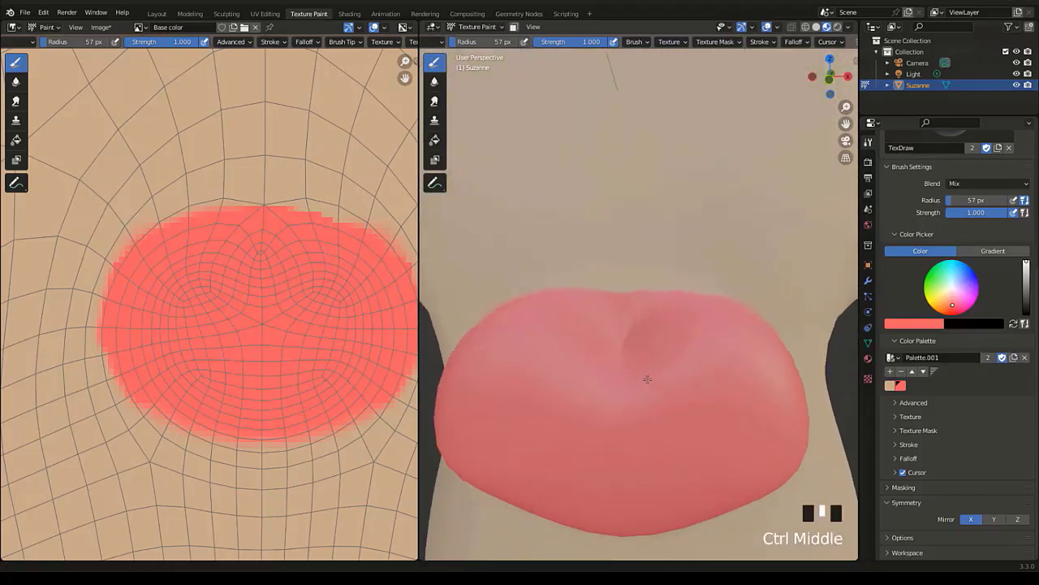
pyautogui.click(889, 387)
pyautogui.scroll(5, 919, 276)
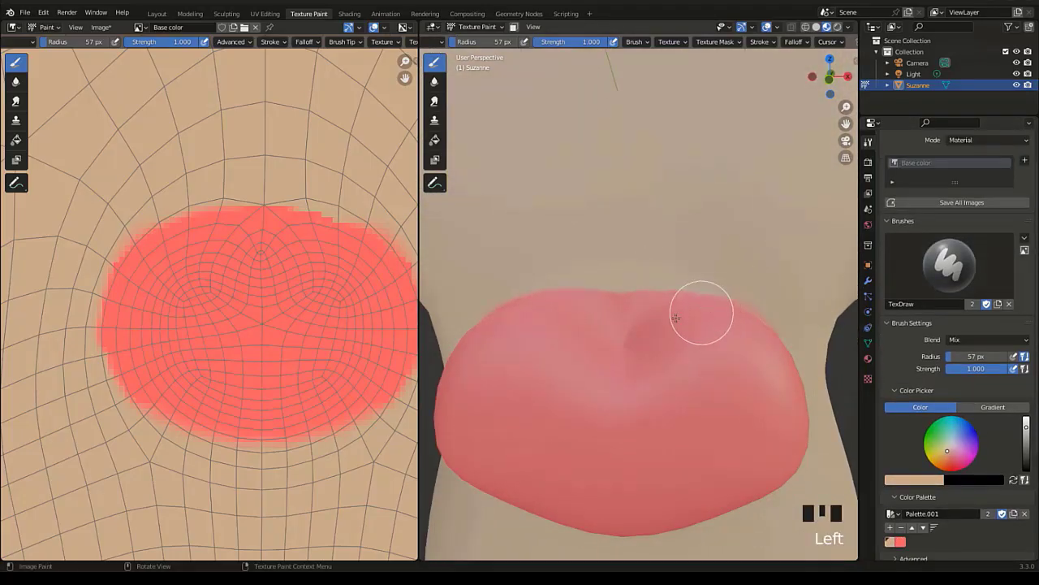
pyautogui.moveTo(983, 375); pyautogui.dragTo(949, 374)
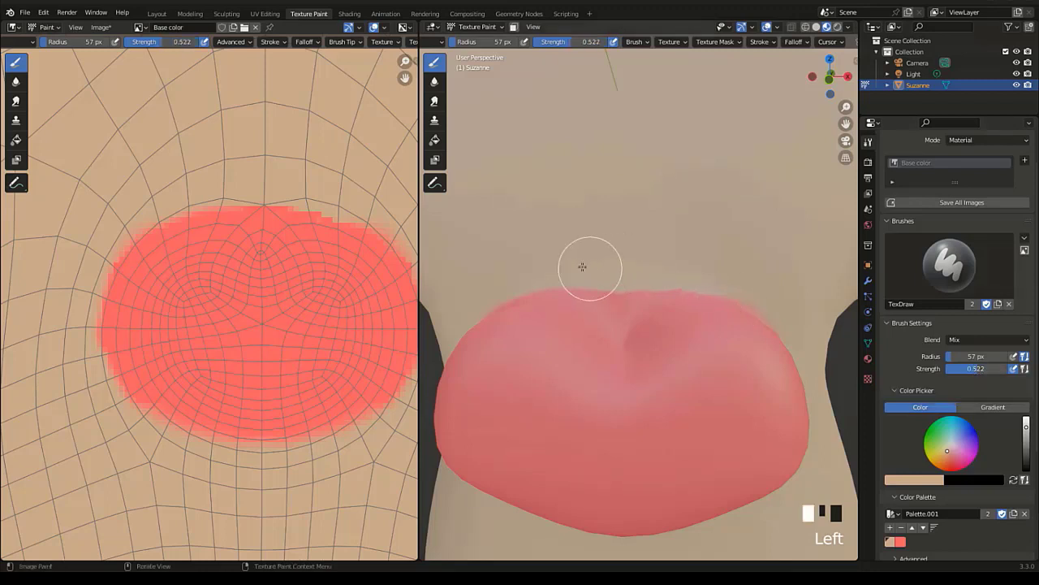
pyautogui.moveTo(592, 272)
pyautogui.mouseDown()
pyautogui.moveTo(623, 290)
pyautogui.moveTo(585, 277)
pyautogui.mouseUp()
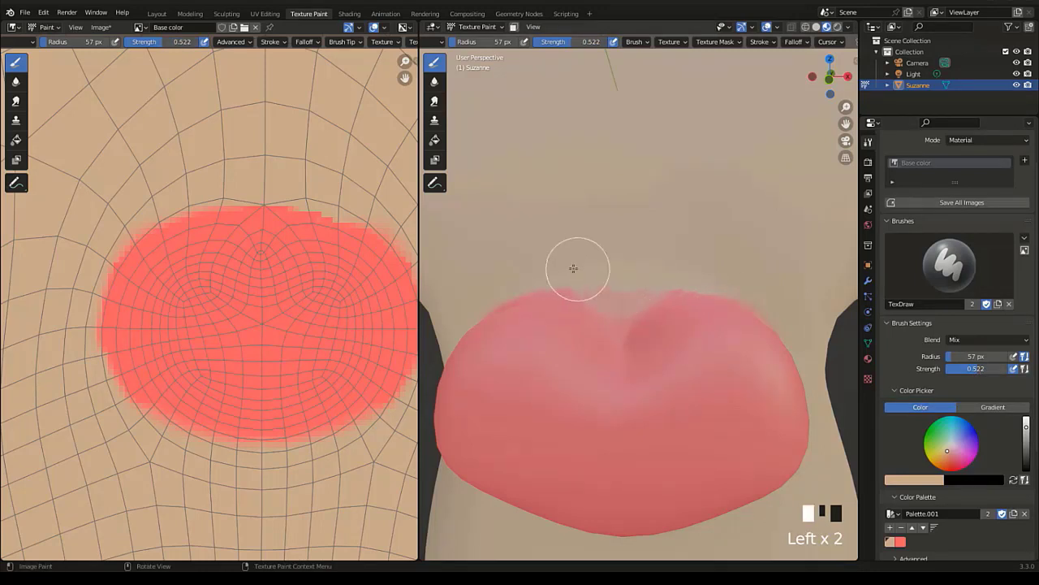
pyautogui.click(573, 268)
# Blur the nose's upper edge with the Soften tool and check the nose from several angles.
pyautogui.click(435, 81)
pyautogui.click(551, 289)
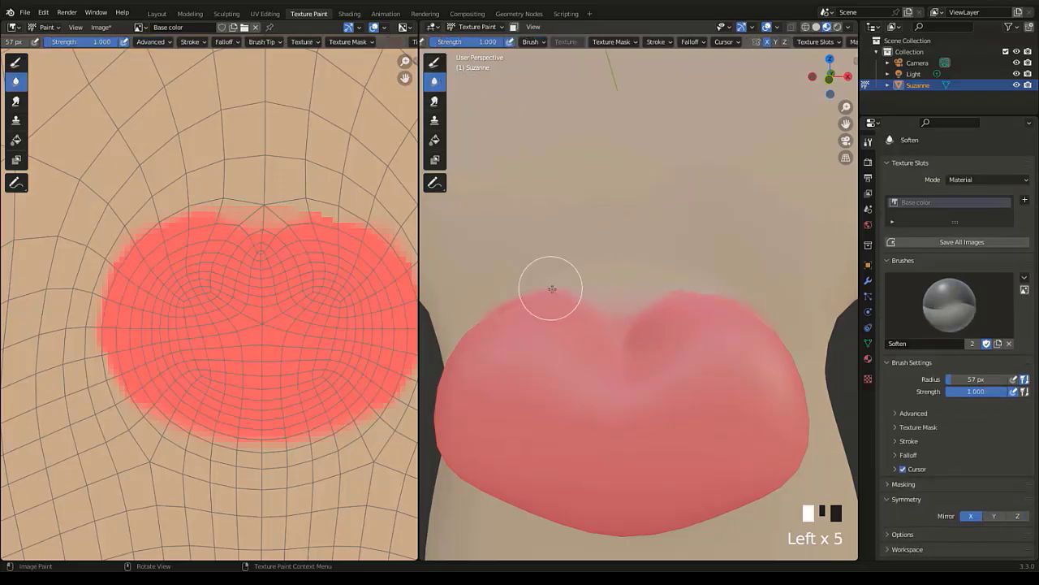
pyautogui.moveTo(561, 296); pyautogui.dragTo(615, 317, button='middle')
pyautogui.scroll(-4, 615, 318)
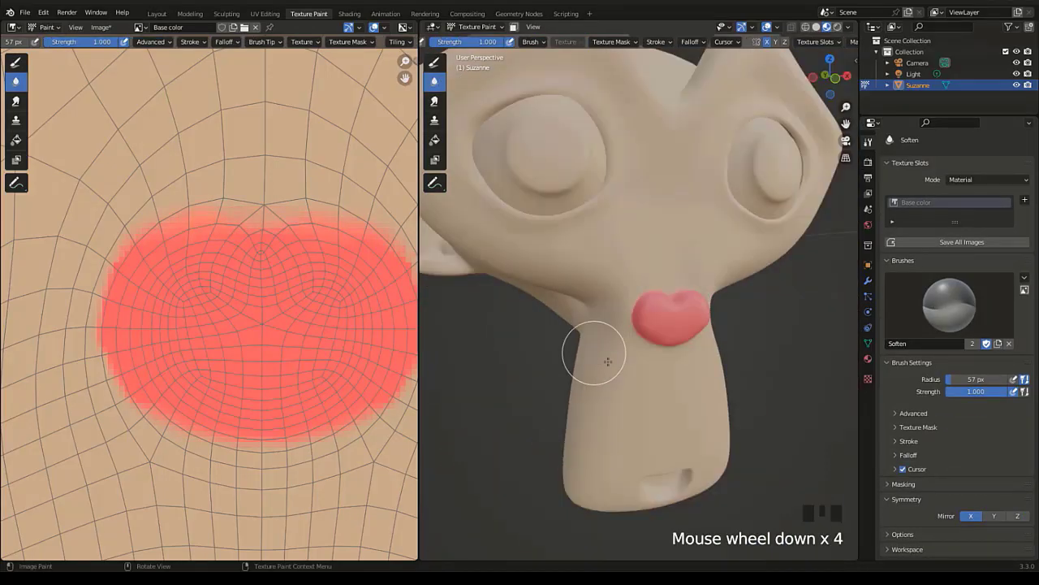
pyautogui.moveTo(598, 355); pyautogui.dragTo(699, 417, button='middle')
pyautogui.scroll(3, 654, 299)
pyautogui.scroll(-8, 654, 324)
pyautogui.scroll(2, 620, 311)
pyautogui.scroll(1, 650, 365)
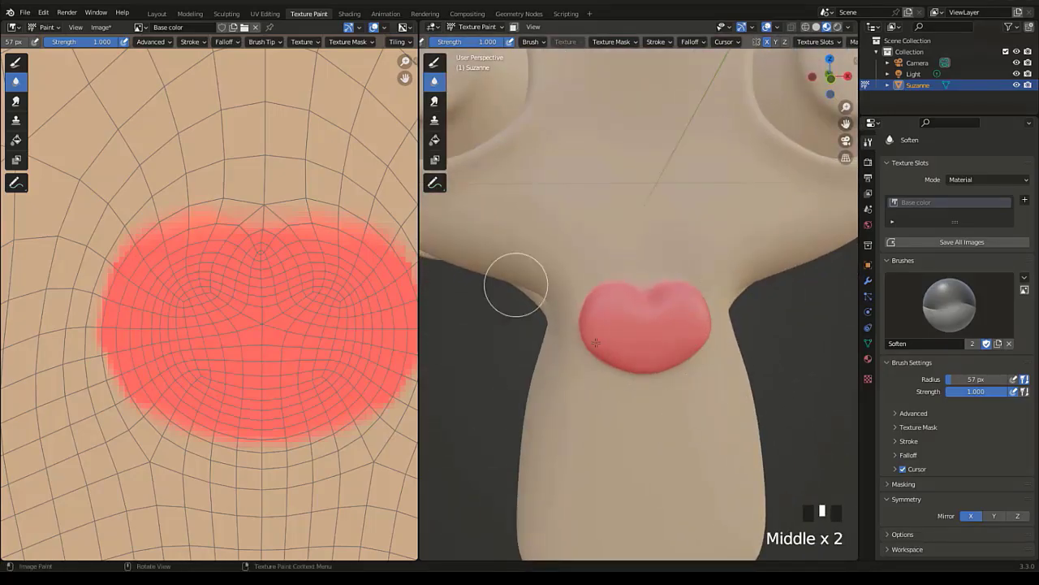
# Return to the Draw brush and set its primary colour to hex FFA7A9.
pyautogui.click(435, 62)
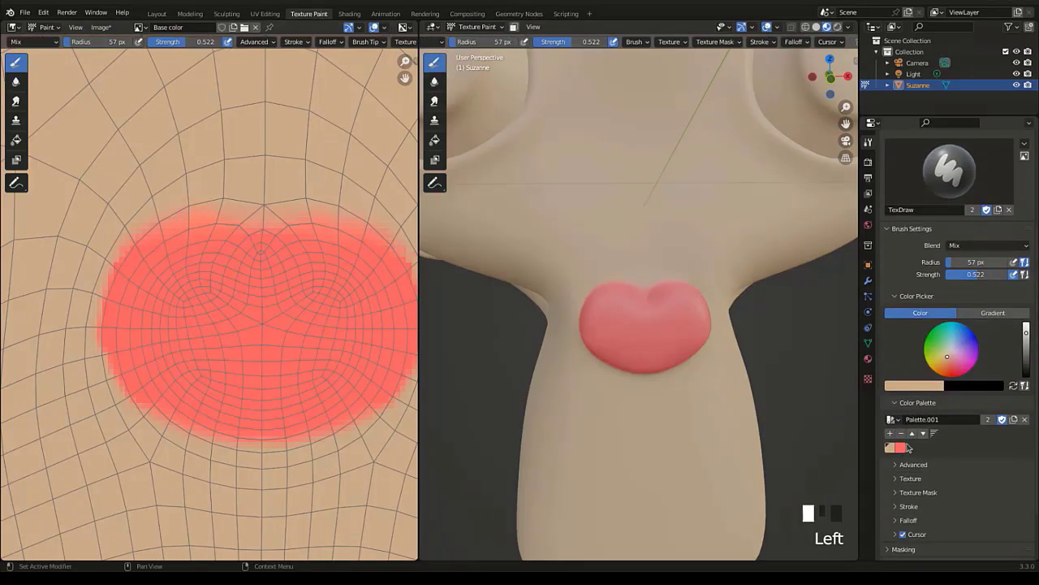
pyautogui.click(934, 386)
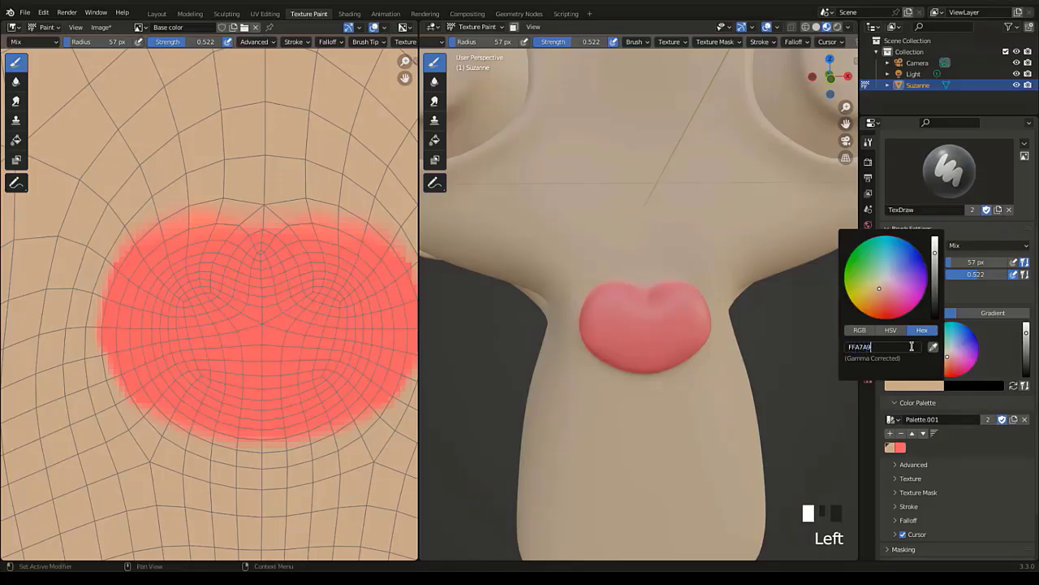
pyautogui.press('Return')
# Paint a light pink highlight over the centre of the nose in the 3D view.
pyautogui.scroll(6, 624, 294)
pyautogui.moveTo(643, 263); pyautogui.dragTo(666, 241, button='middle')
pyautogui.moveTo(695, 211)
pyautogui.mouseDown()
pyautogui.moveTo(689, 197)
pyautogui.moveTo(626, 205)
pyautogui.moveTo(641, 304)
pyautogui.moveTo(769, 361)
pyautogui.moveTo(701, 327)
pyautogui.moveTo(686, 286)
pyautogui.moveTo(684, 214)
pyautogui.moveTo(824, 225)
pyautogui.moveTo(671, 293)
pyautogui.moveTo(785, 307)
pyautogui.mouseUp()
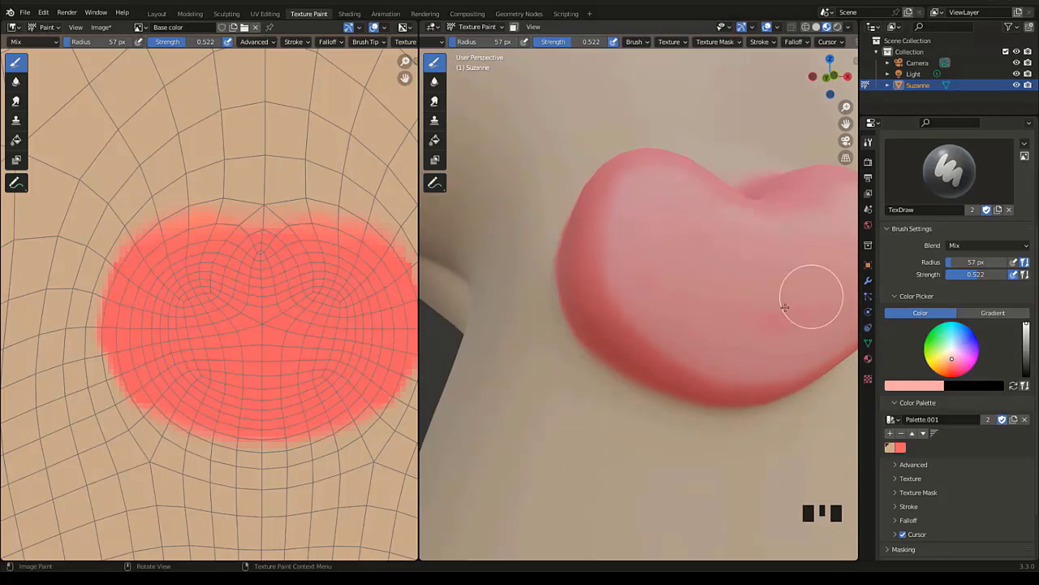
pyautogui.moveTo(738, 283); pyautogui.dragTo(557, 316, button='middle')
# Blend the light pink highlight into the red on the UV layout with the Soften tool at 15 px radius.
pyautogui.click(435, 81)
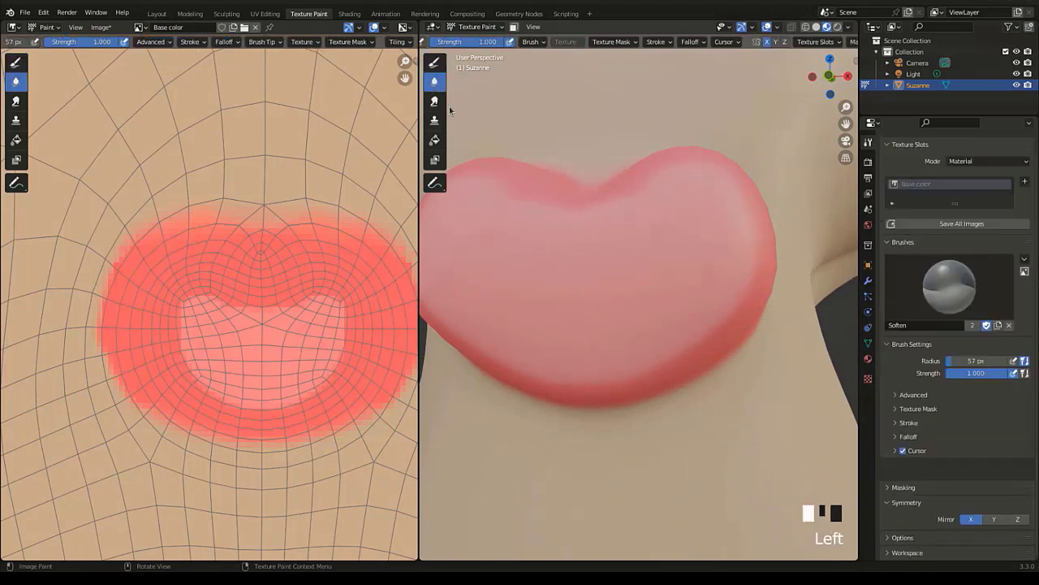
pyautogui.click(590, 214)
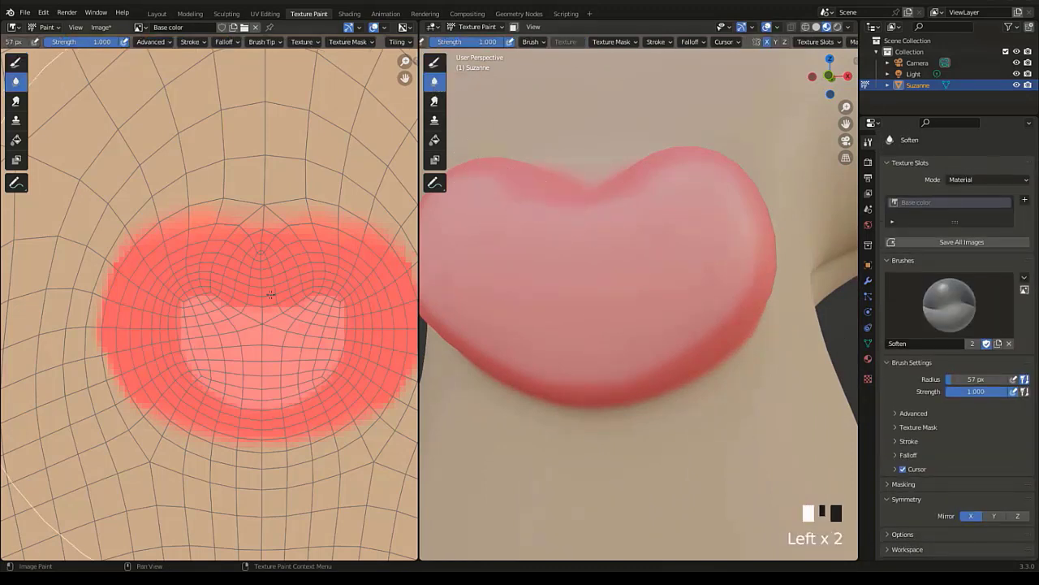
pyautogui.press('f')
pyautogui.click(39, 348)
pyautogui.moveTo(208, 338)
pyautogui.mouseDown()
pyautogui.moveTo(221, 291)
pyautogui.moveTo(331, 292)
pyautogui.moveTo(309, 373)
pyautogui.moveTo(316, 367)
pyautogui.moveTo(205, 352)
pyautogui.moveTo(211, 301)
pyautogui.mouseUp()
pyautogui.scroll(-2, 607, 323)
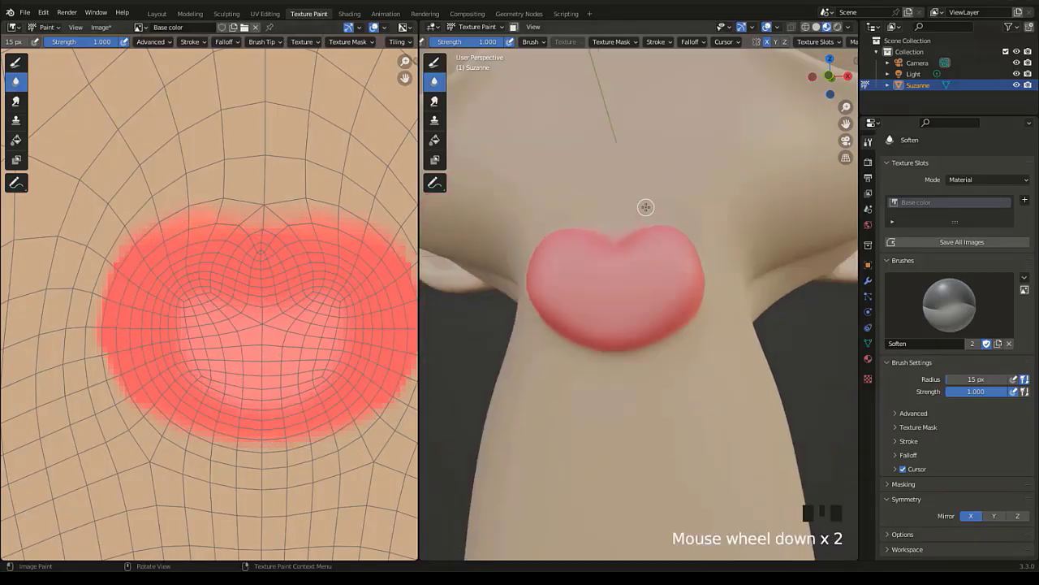
# Save the light pink to the colour palette and set the Draw brush's primary colour to hex FF4952.
pyautogui.moveTo(607, 322)
pyautogui.mouseDown(button='middle')
pyautogui.moveTo(619, 339)
pyautogui.moveTo(780, 357)
pyautogui.moveTo(682, 370)
pyautogui.moveTo(668, 341)
pyautogui.moveTo(673, 303)
pyautogui.mouseUp(button='middle')
pyautogui.scroll(-3, 618, 340)
pyautogui.scroll(2, 675, 373)
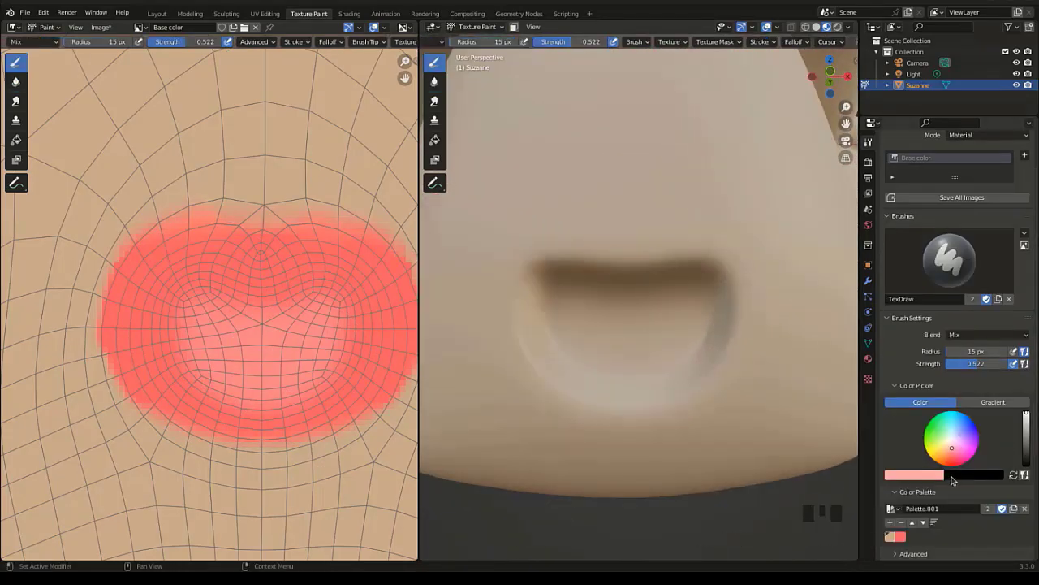
pyautogui.click(891, 522)
pyautogui.click(931, 478)
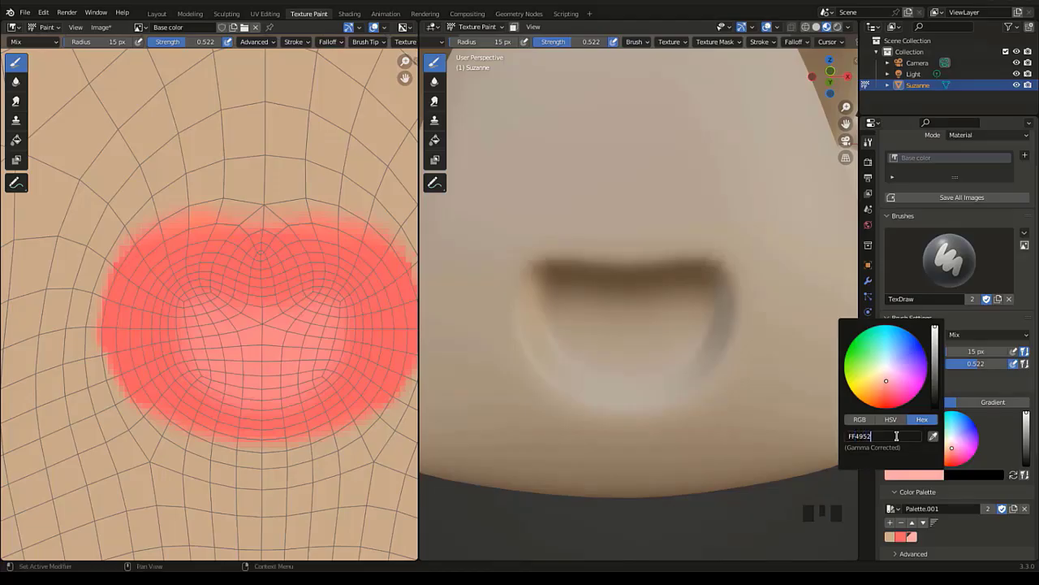
pyautogui.press('Return')
# Set the brush radius to 73 px and paint the mouth cavity and its rim red in the 3D view.
pyautogui.press('f')
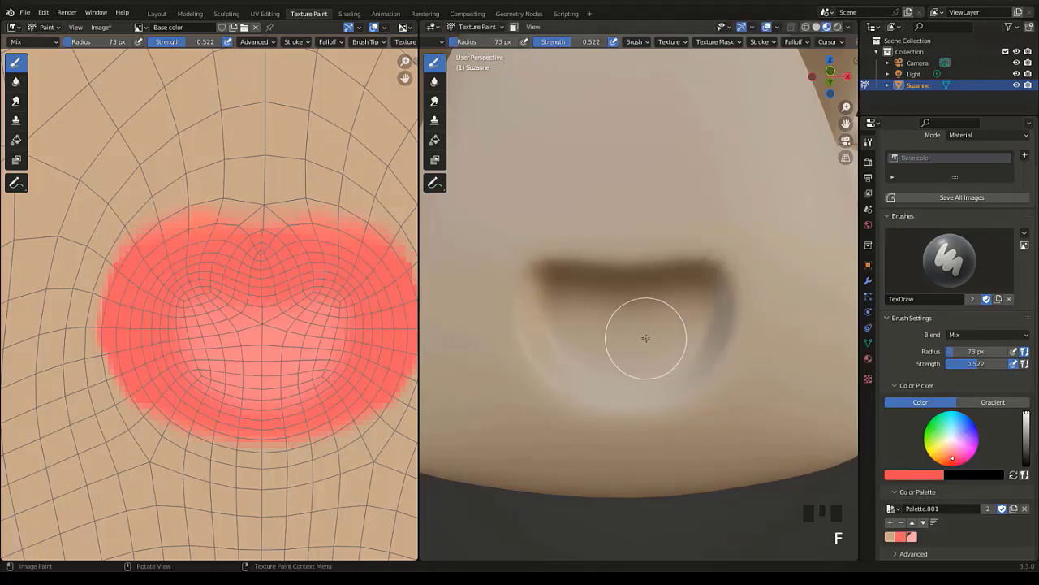
pyautogui.click(685, 339)
pyautogui.moveTo(637, 329)
pyautogui.mouseDown()
pyautogui.moveTo(551, 297)
pyautogui.moveTo(575, 293)
pyautogui.moveTo(550, 328)
pyautogui.moveTo(558, 348)
pyautogui.moveTo(684, 331)
pyautogui.mouseUp()
pyautogui.scroll(10, 594, 336)
pyautogui.scroll(-3, 594, 336)
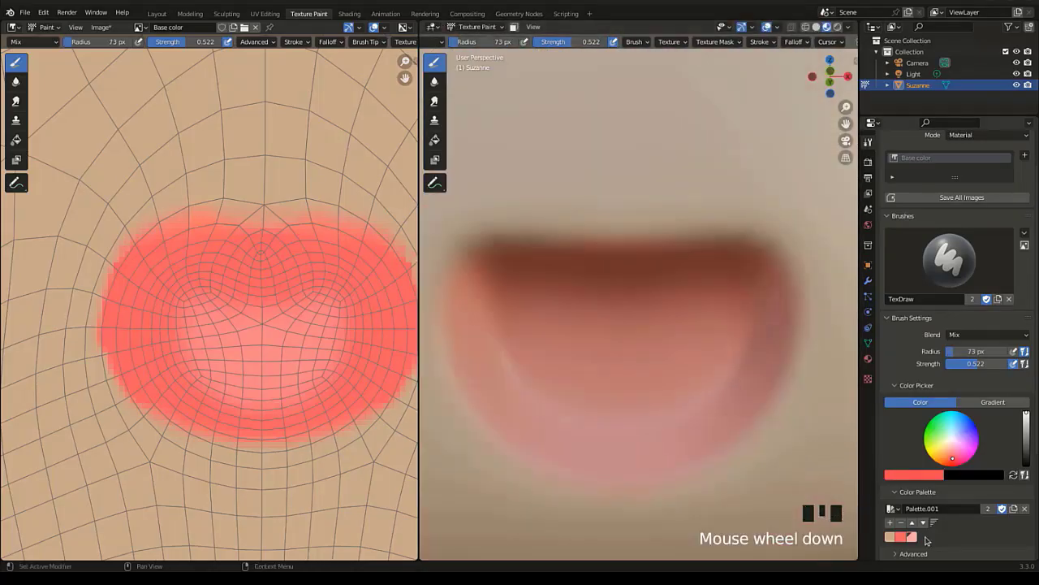
# Add the red and a dark red, hex 85262B, to the palette, and paint the inside of the mouth dark red.
pyautogui.click(925, 475)
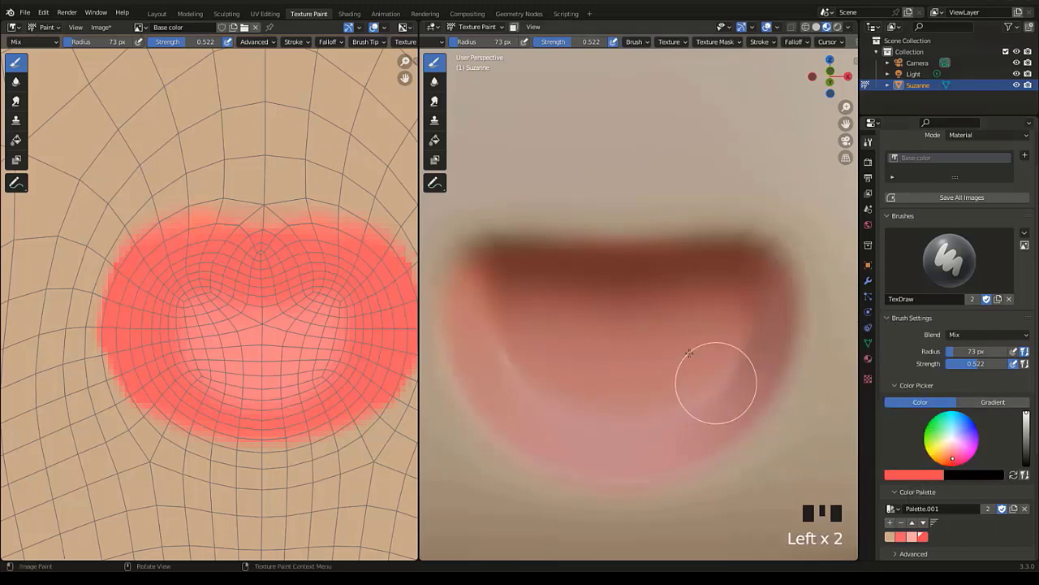
pyautogui.click(916, 473)
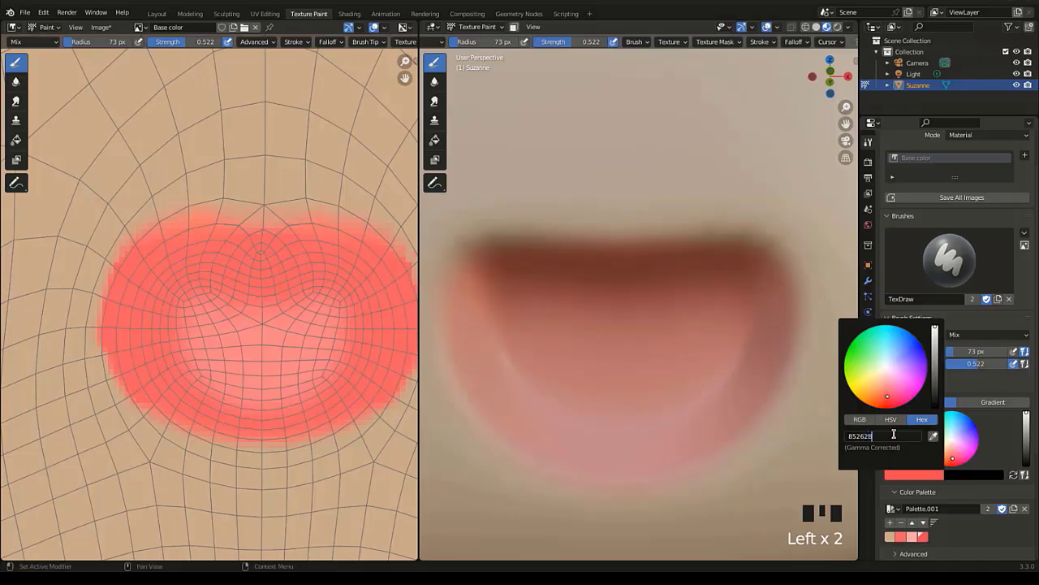
pyautogui.press('Return')
pyautogui.click(890, 522)
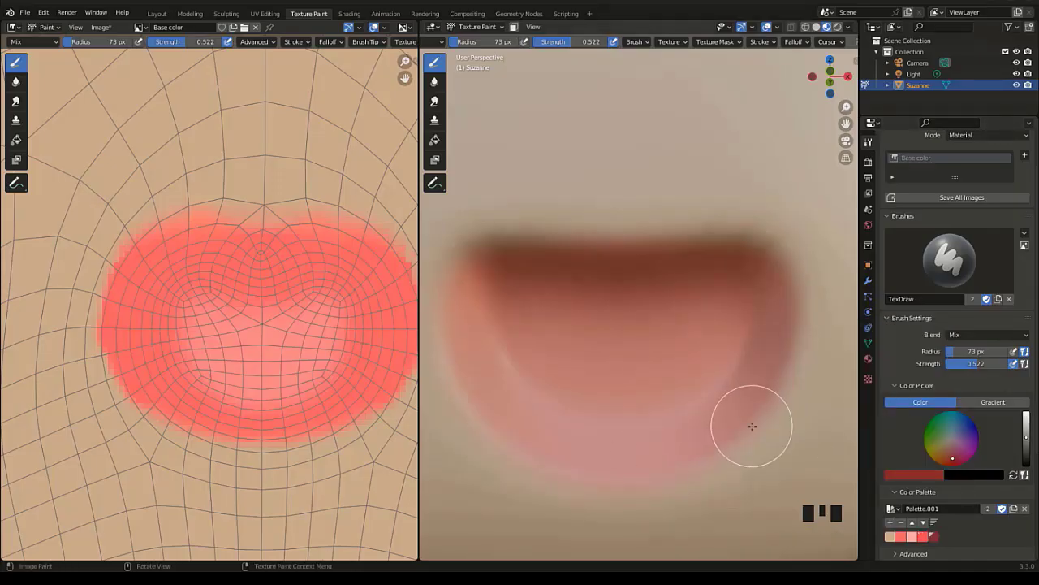
pyautogui.moveTo(617, 345)
pyautogui.mouseDown()
pyautogui.moveTo(476, 299)
pyautogui.moveTo(510, 314)
pyautogui.moveTo(508, 294)
pyautogui.moveTo(622, 390)
pyautogui.moveTo(587, 303)
pyautogui.moveTo(533, 343)
pyautogui.mouseUp()
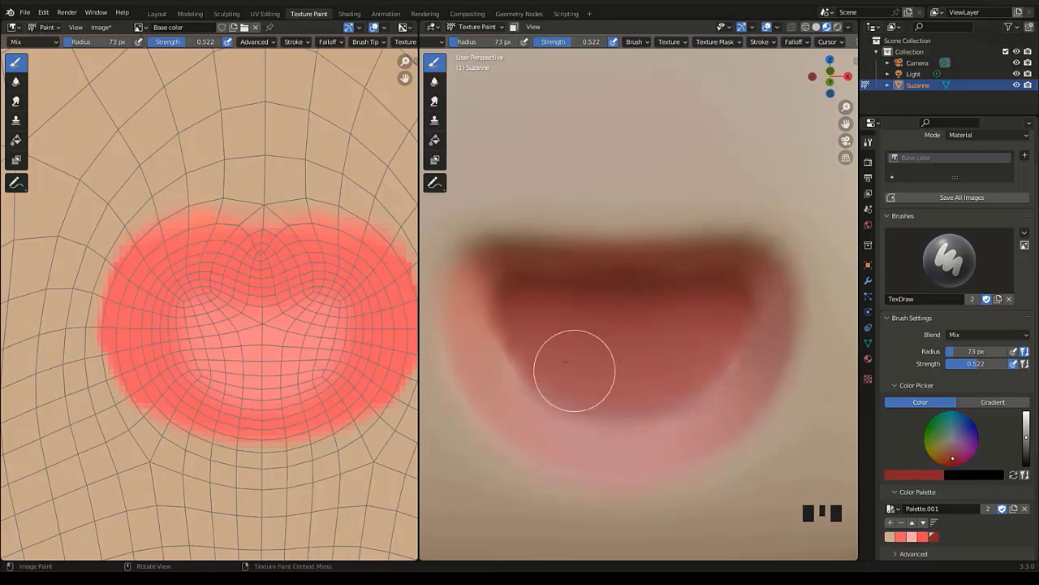
pyautogui.scroll(2, 574, 357)
# Blend the mouth's dark red centre into the lighter red on the UV layout with the Soften tool at 4 px radius.
pyautogui.click(16, 86)
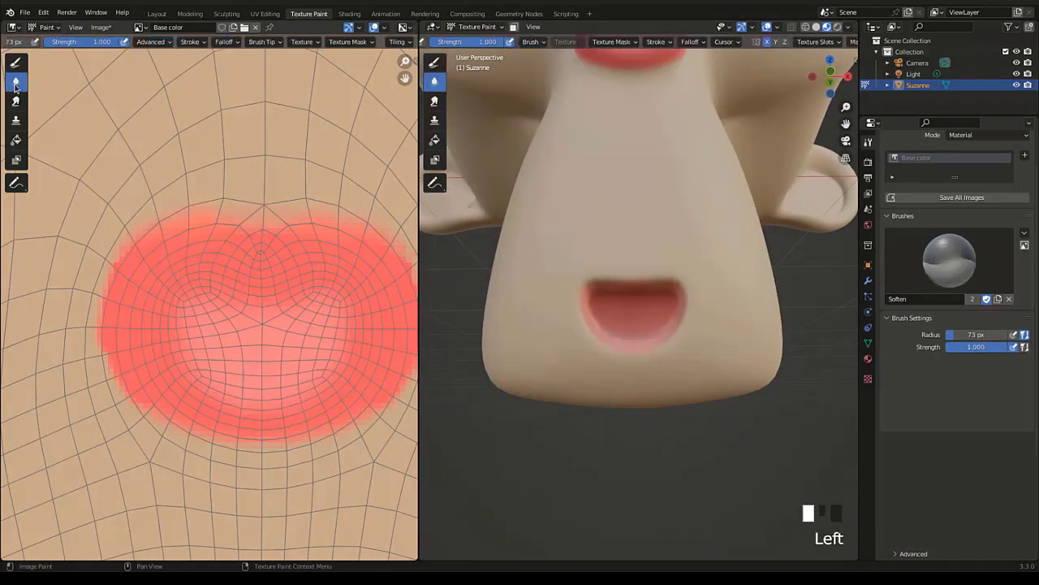
pyautogui.scroll(-6, 123, 260)
pyautogui.moveTo(242, 447)
pyautogui.mouseDown(button='middle')
pyautogui.moveTo(261, 225)
pyautogui.moveTo(228, 270)
pyautogui.mouseUp(button='middle')
pyautogui.scroll(5, 262, 224)
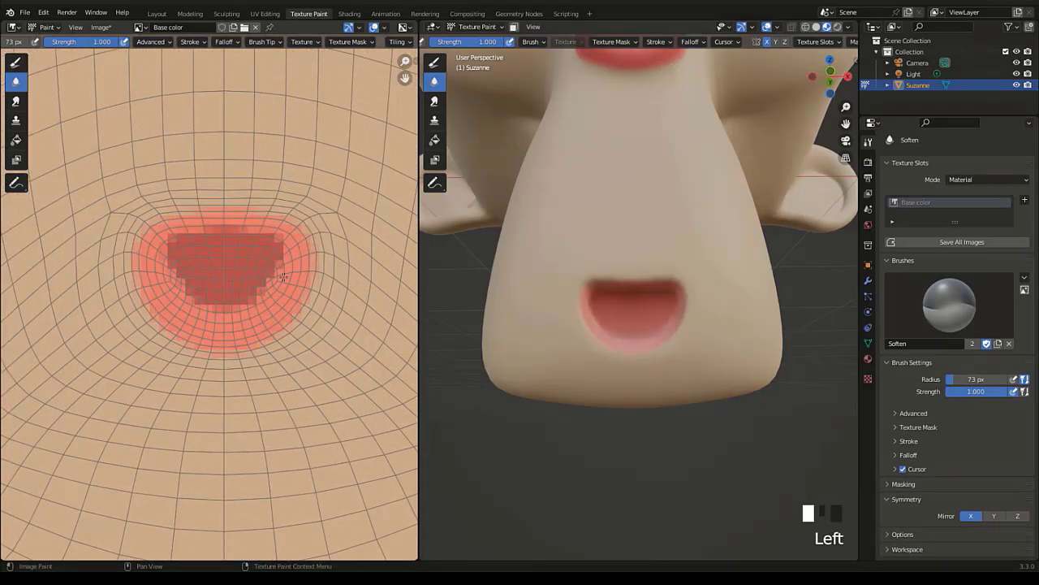
pyautogui.press('f')
pyautogui.press('f')
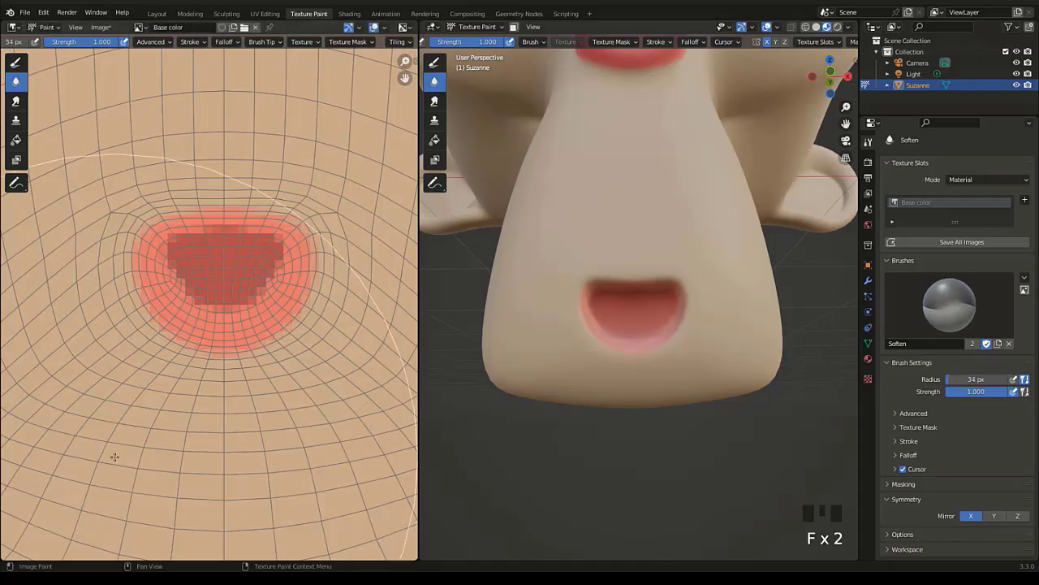
pyautogui.press('f')
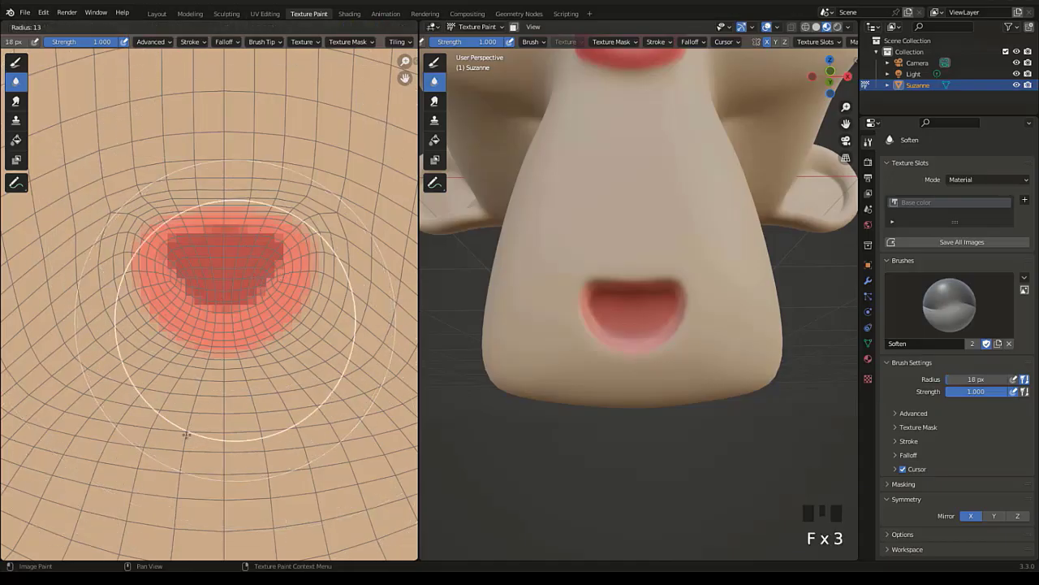
pyautogui.click(163, 479)
pyautogui.press('f')
pyautogui.click(180, 437)
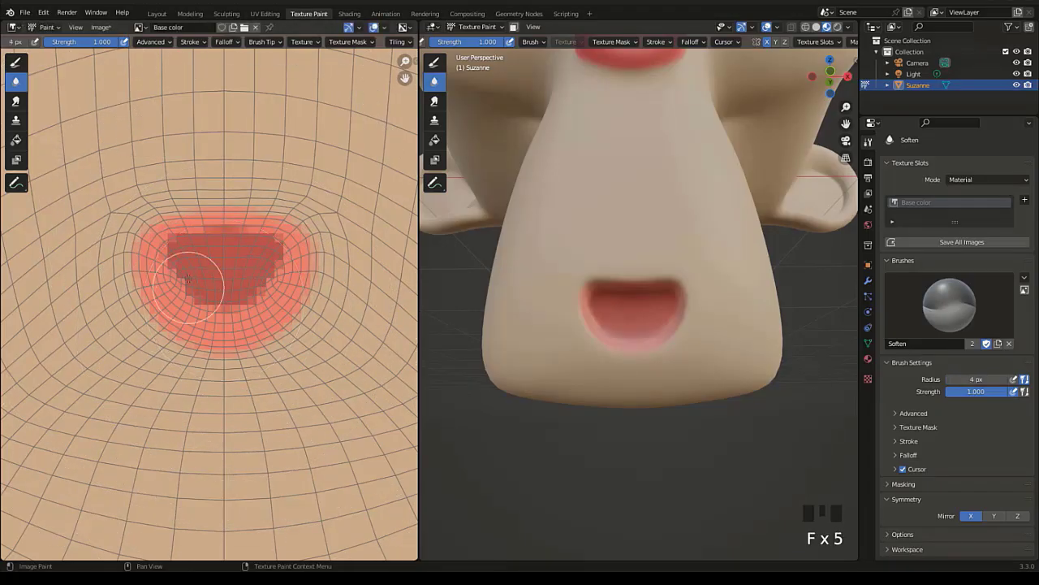
pyautogui.moveTo(203, 269)
pyautogui.mouseDown()
pyautogui.moveTo(243, 268)
pyautogui.moveTo(268, 248)
pyautogui.moveTo(225, 274)
pyautogui.moveTo(234, 297)
pyautogui.mouseUp()
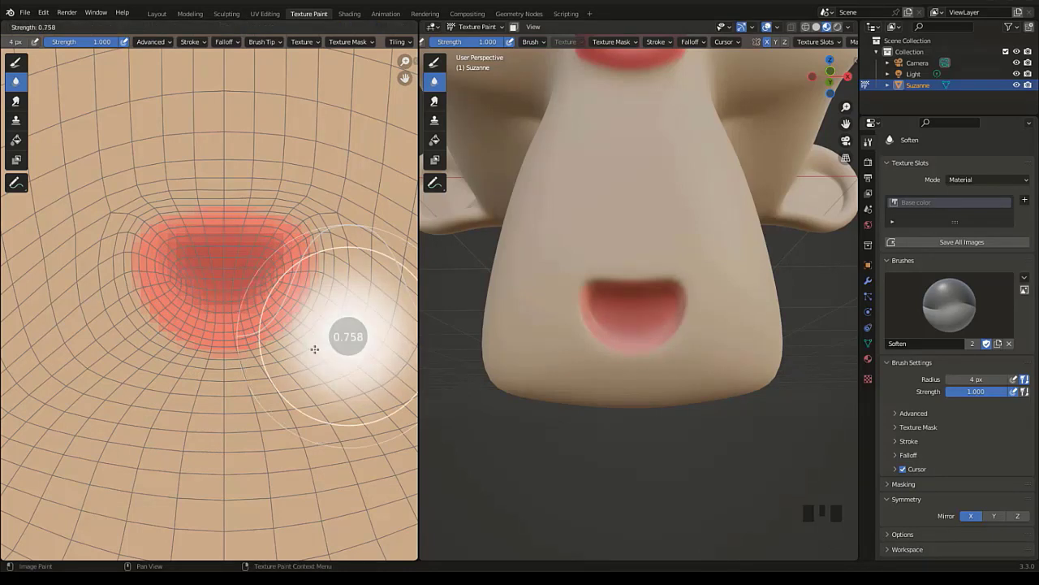
pyautogui.scroll(-3, 640, 353)
pyautogui.scroll(-1, 640, 352)
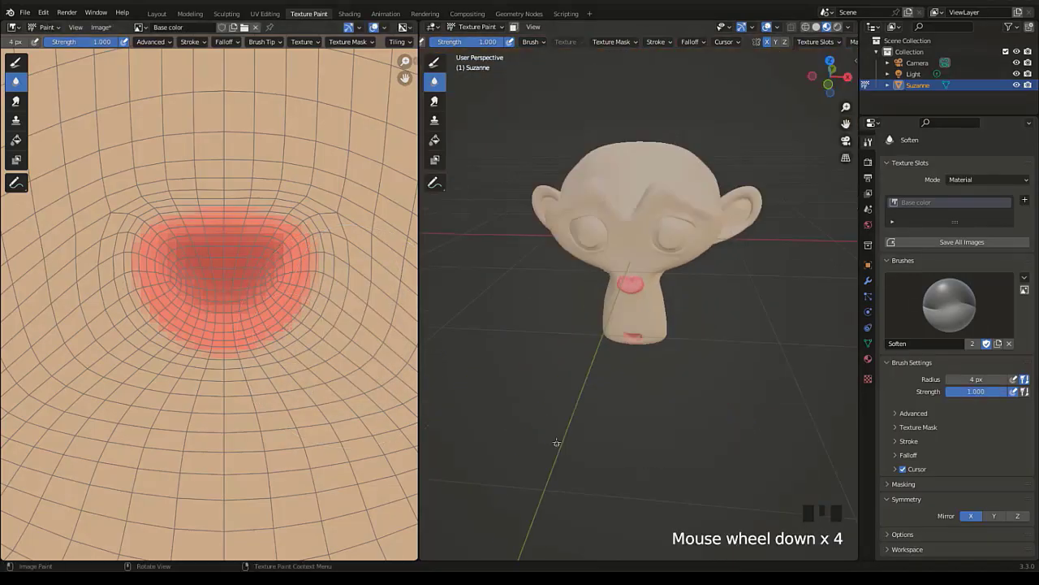
# Return to the Draw brush, set its primary colour to white with R, G and B at 1, and add it to the palette.
pyautogui.moveTo(640, 352); pyautogui.dragTo(589, 409, button='middle')
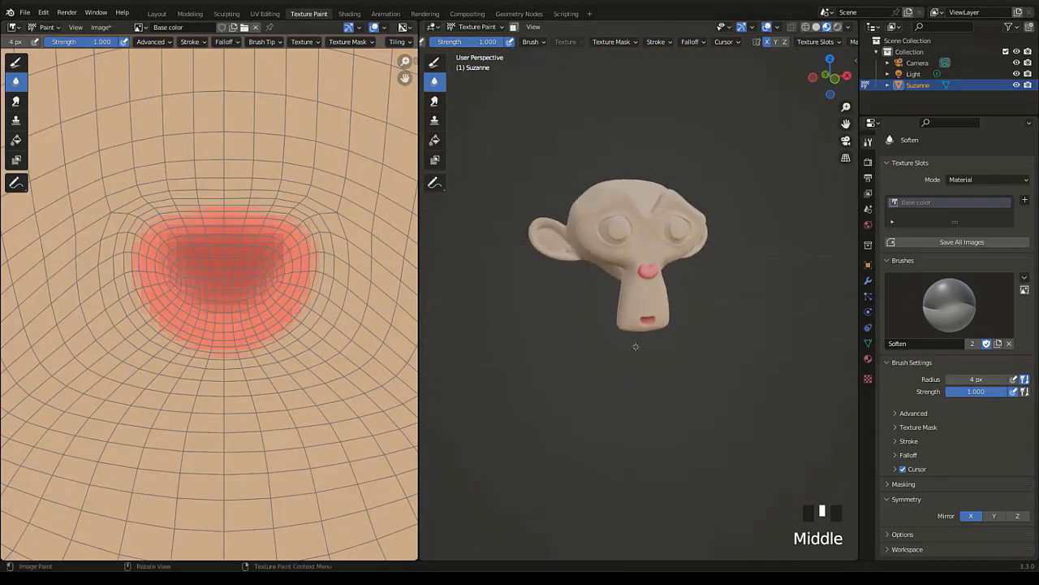
pyautogui.scroll(5, 636, 347)
pyautogui.keyDown('shift'); pyautogui.moveTo(636, 347); pyautogui.dragTo(636, 260, button='middle'); pyautogui.keyUp('shift')
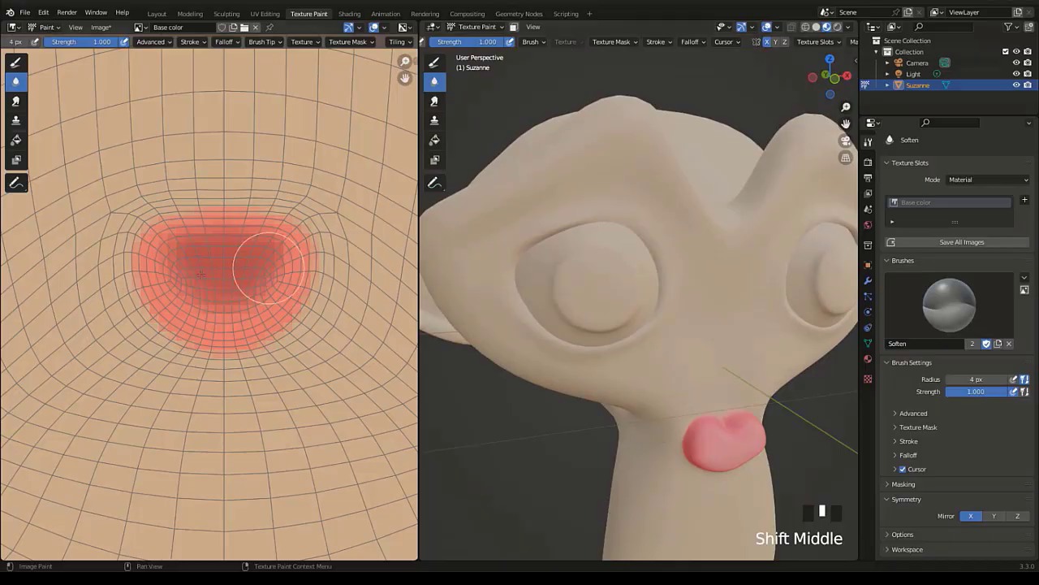
pyautogui.scroll(-8, 203, 271)
pyautogui.moveTo(230, 255); pyautogui.dragTo(174, 328, button='middle')
pyautogui.click(440, 70)
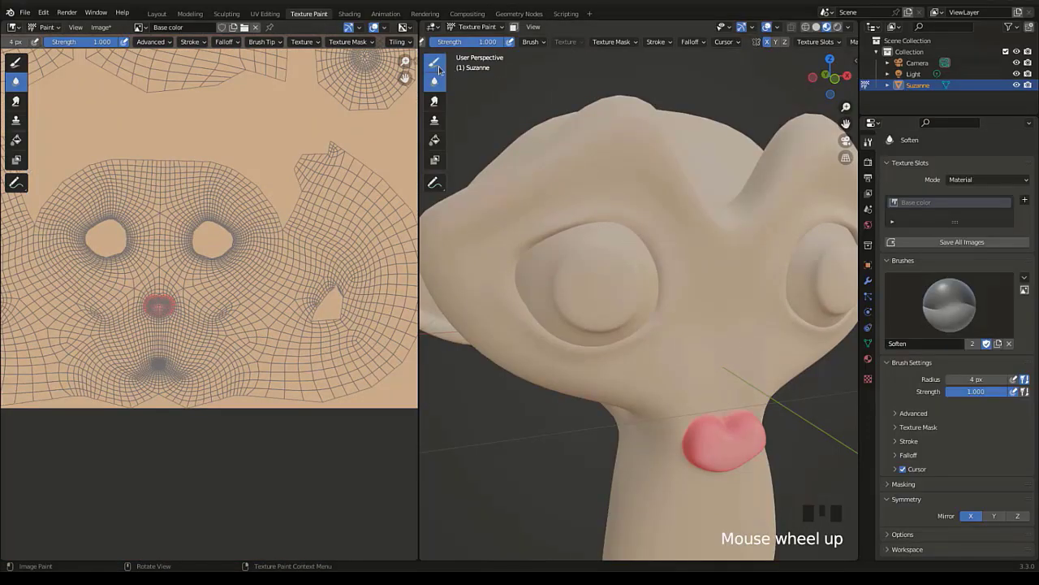
pyautogui.scroll(-8, 917, 439)
pyautogui.click(938, 339)
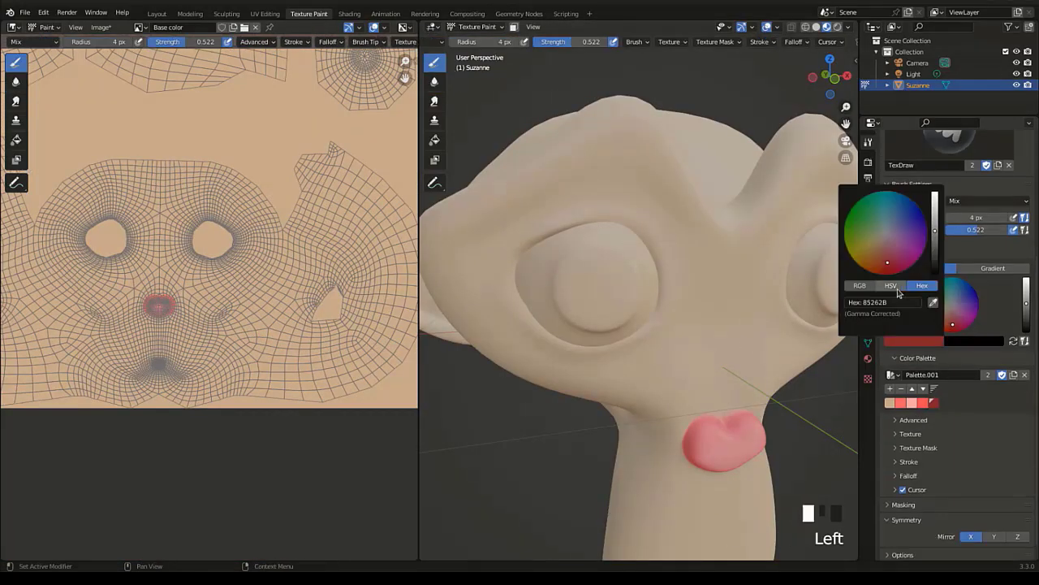
pyautogui.click(862, 287)
pyautogui.moveTo(870, 304); pyautogui.dragTo(927, 315)
pyautogui.moveTo(864, 325); pyautogui.dragTo(928, 326)
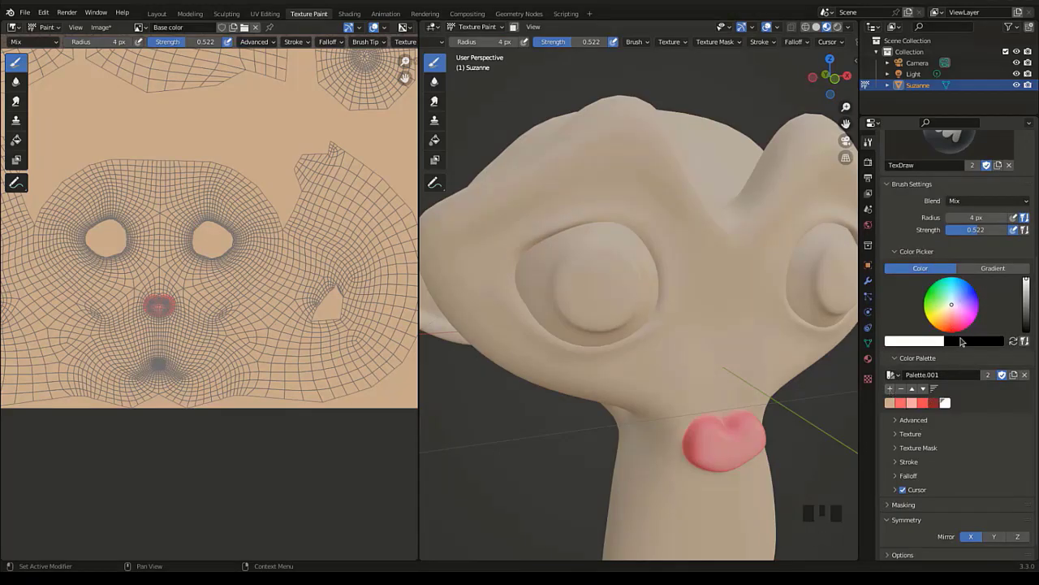
# Add black to the colour palette and reselect the white swatch as the painting colour.
pyautogui.click(1012, 342)
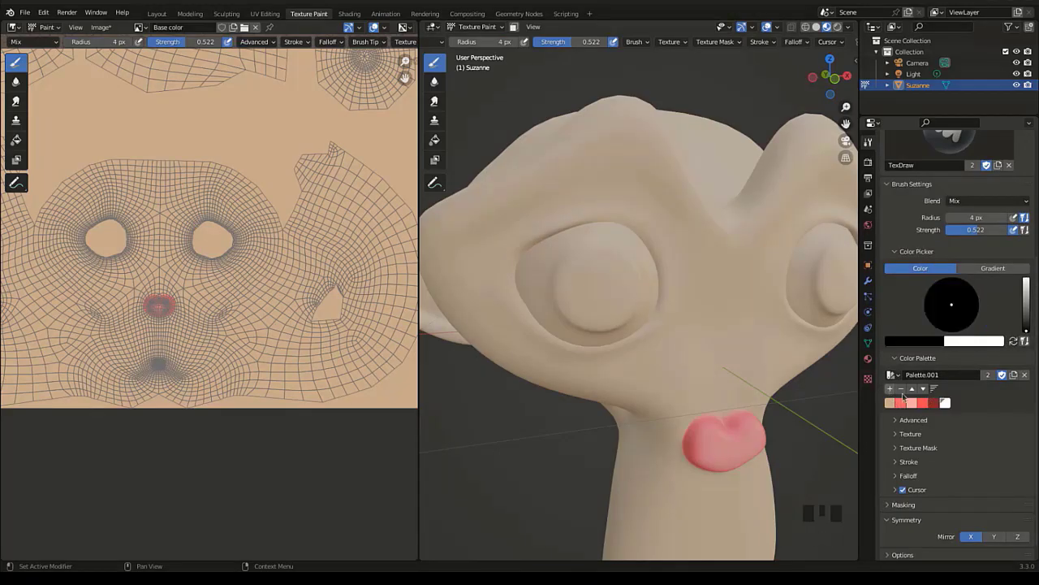
pyautogui.click(946, 403)
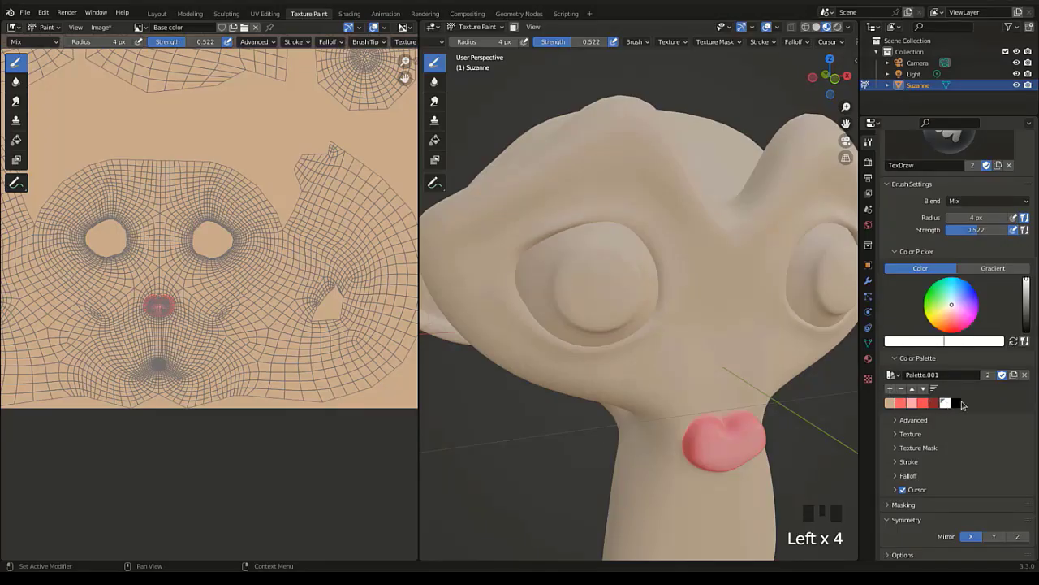
pyautogui.click(957, 403)
pyautogui.click(946, 403)
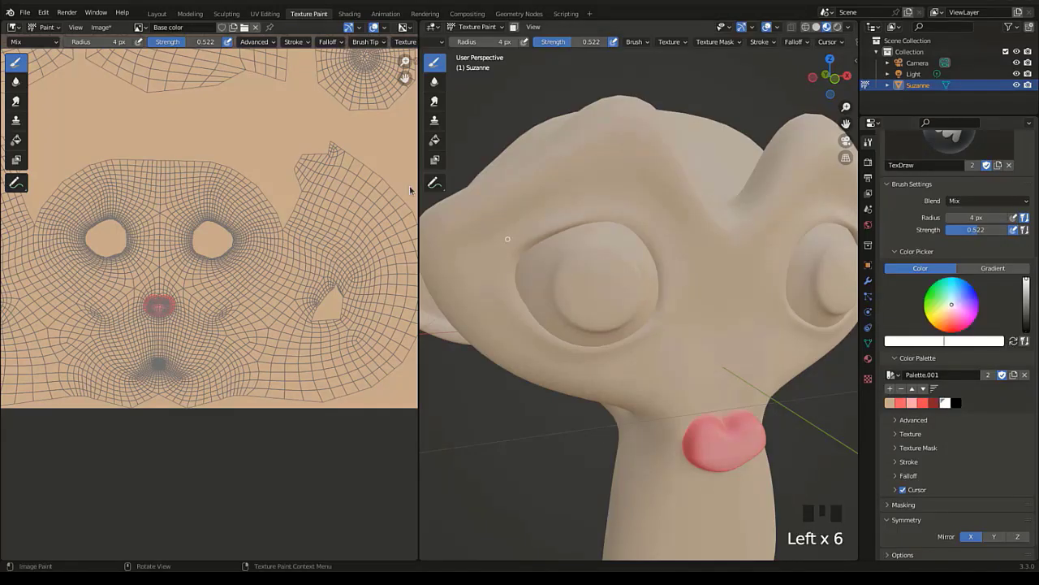
# Set the brush radius to 109 px and paint both round eye islands white on the UV layout.
pyautogui.scroll(-5, 302, 158)
pyautogui.scroll(7, 287, 255)
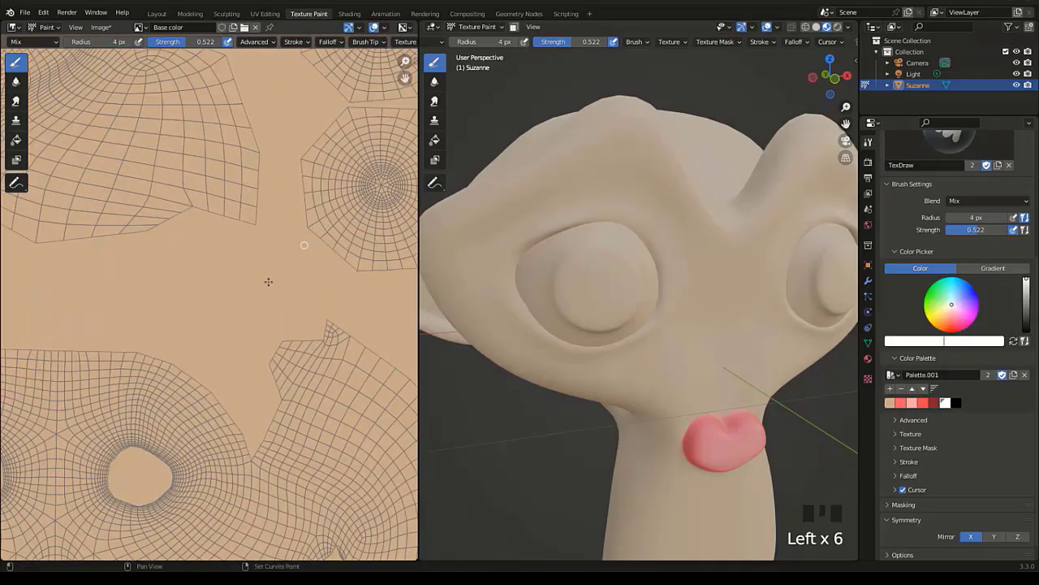
pyautogui.moveTo(336, 243); pyautogui.dragTo(264, 317, button='middle')
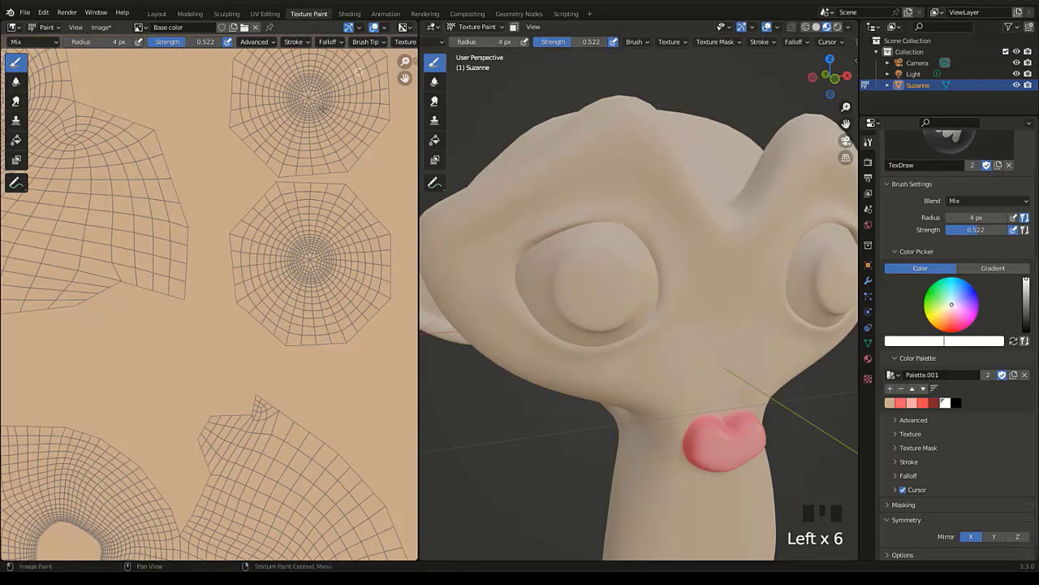
pyautogui.scroll(-3, 303, 225)
pyautogui.scroll(1, 300, 254)
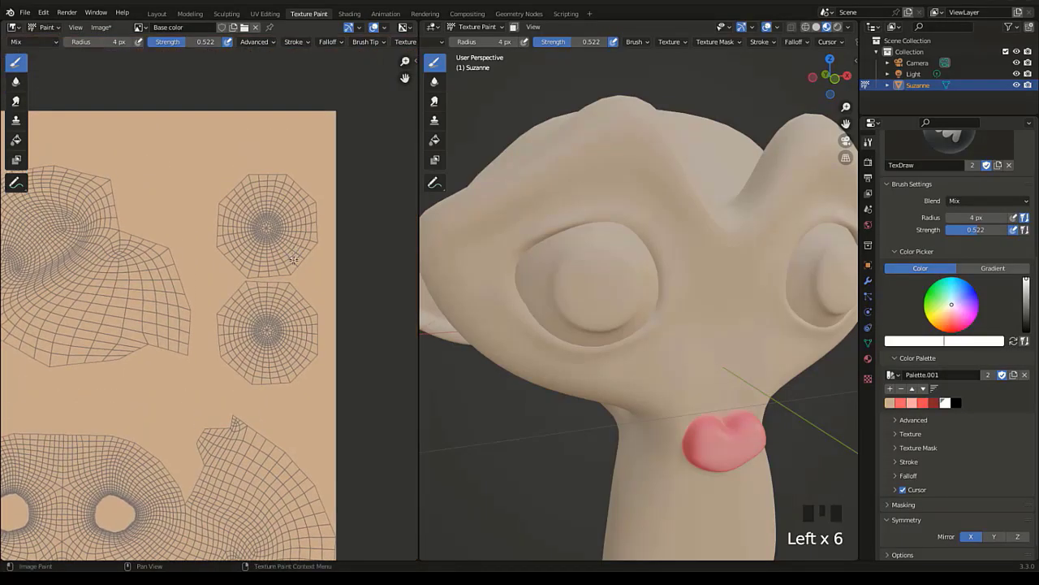
pyautogui.press('f')
pyautogui.click(345, 265)
pyautogui.moveTo(276, 202)
pyautogui.mouseDown()
pyautogui.moveTo(275, 250)
pyautogui.moveTo(263, 201)
pyautogui.moveTo(267, 326)
pyautogui.moveTo(280, 331)
pyautogui.moveTo(286, 357)
pyautogui.moveTo(265, 270)
pyautogui.moveTo(289, 303)
pyautogui.mouseUp()
# Set the Draw brush's primary colour to a dark brown by its hex code.
pyautogui.scroll(6, 289, 303)
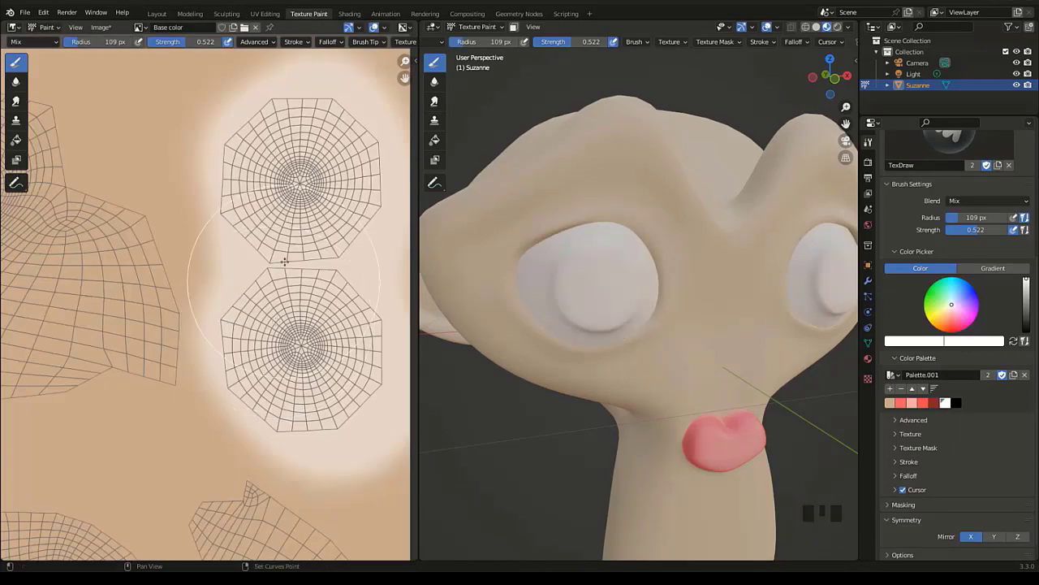
pyautogui.moveTo(252, 309); pyautogui.dragTo(240, 330, button='middle')
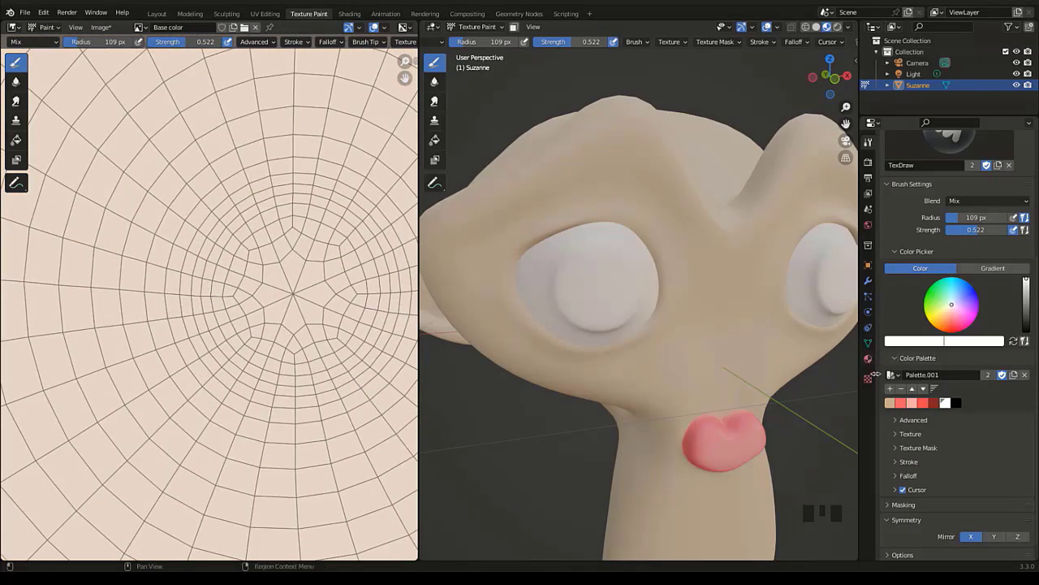
pyautogui.click(908, 342)
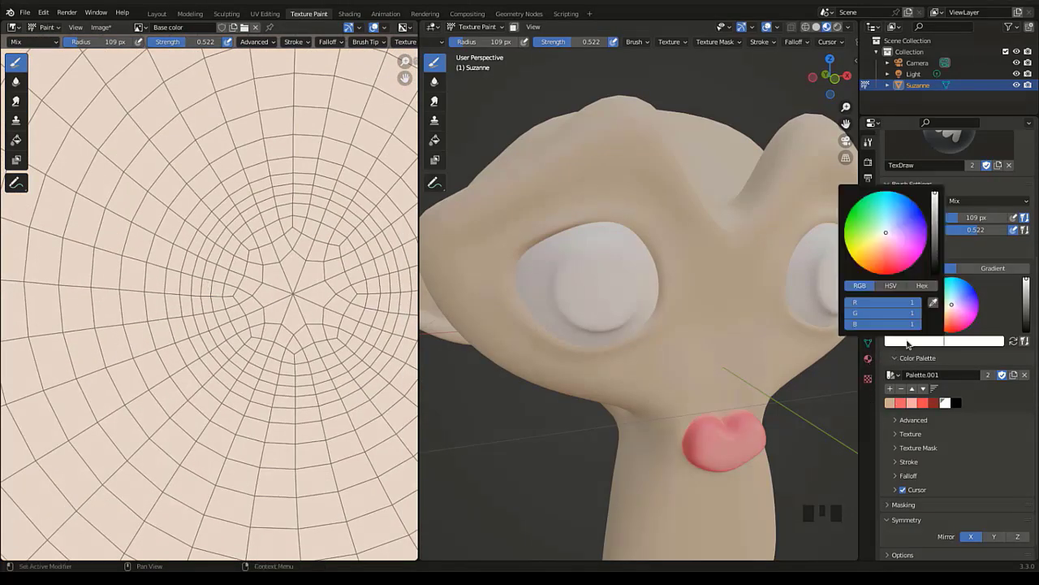
pyautogui.click(922, 286)
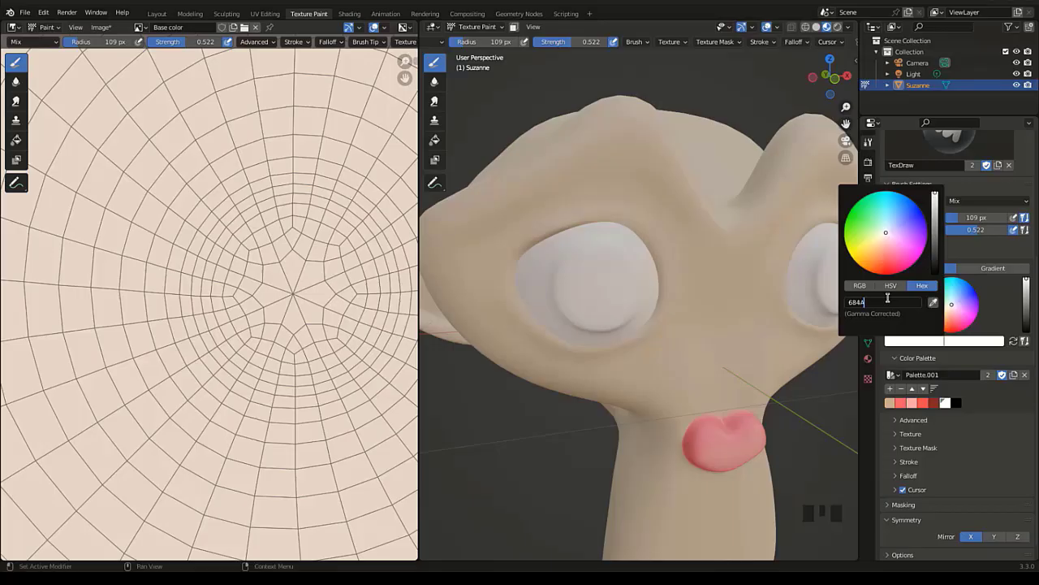
pyautogui.press('Return')
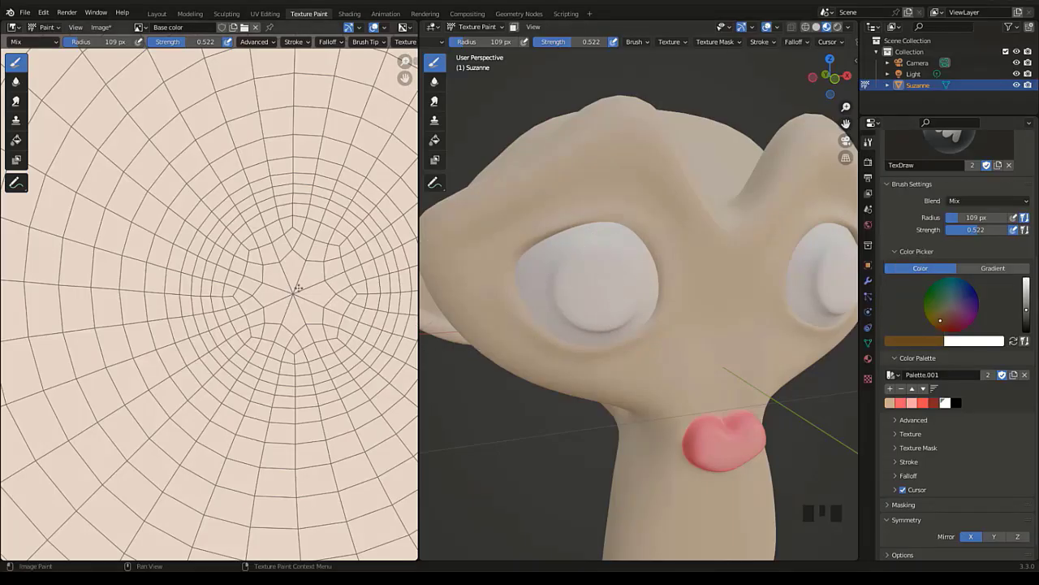
# Set the brush radius to 25 px and dab a brown iris at the centre of the eye island on the UV layout.
pyautogui.press('f')
pyautogui.click(159, 360)
pyautogui.press('f')
pyautogui.click(170, 448)
pyautogui.press('f')
pyautogui.click(155, 406)
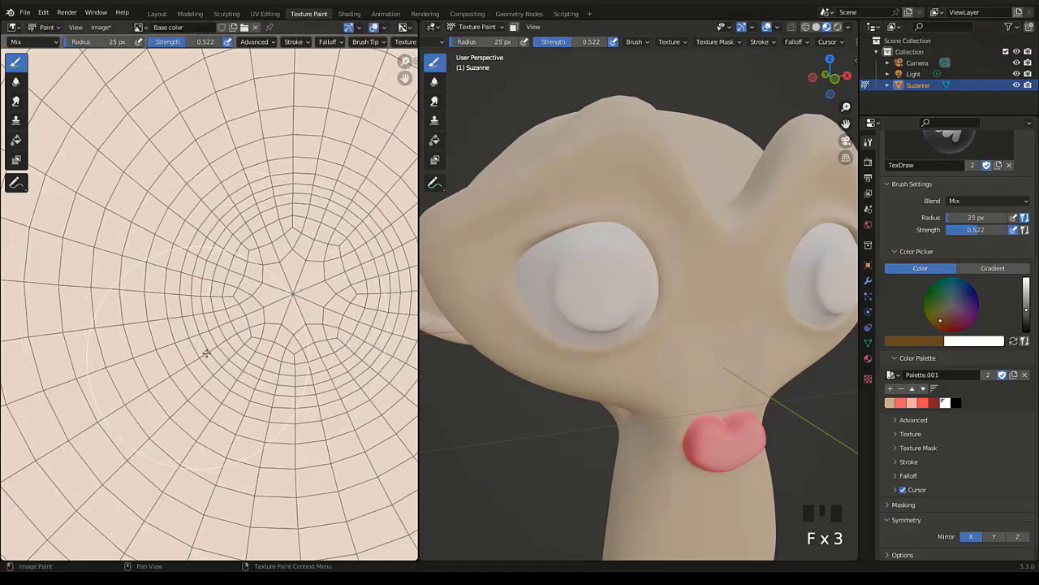
pyautogui.click(293, 293)
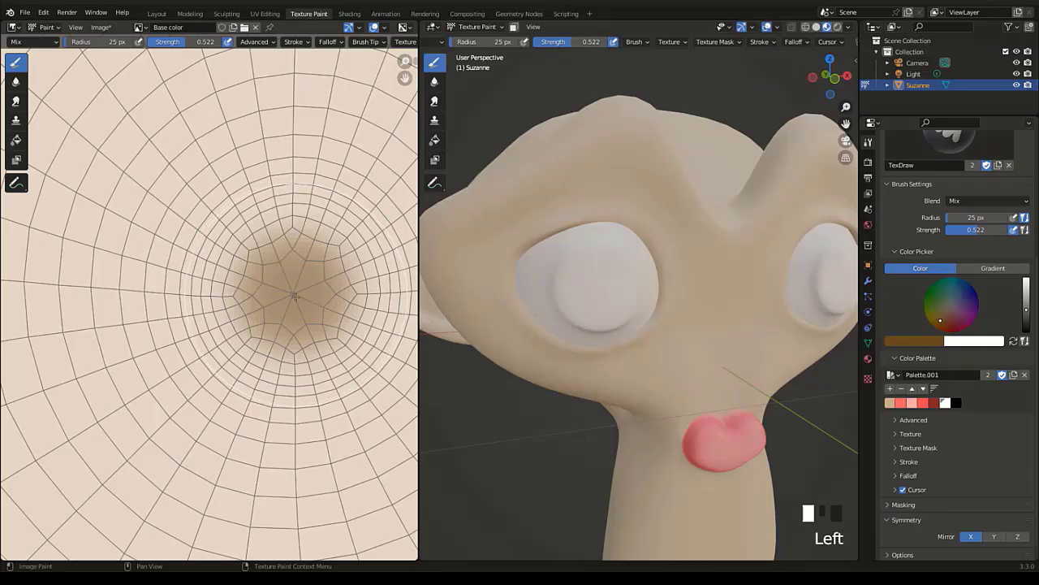
# Set the brush radius to 19 px and mark the iris edge with short brown strokes on the eye in the 3D view.
pyautogui.scroll(2, 579, 283)
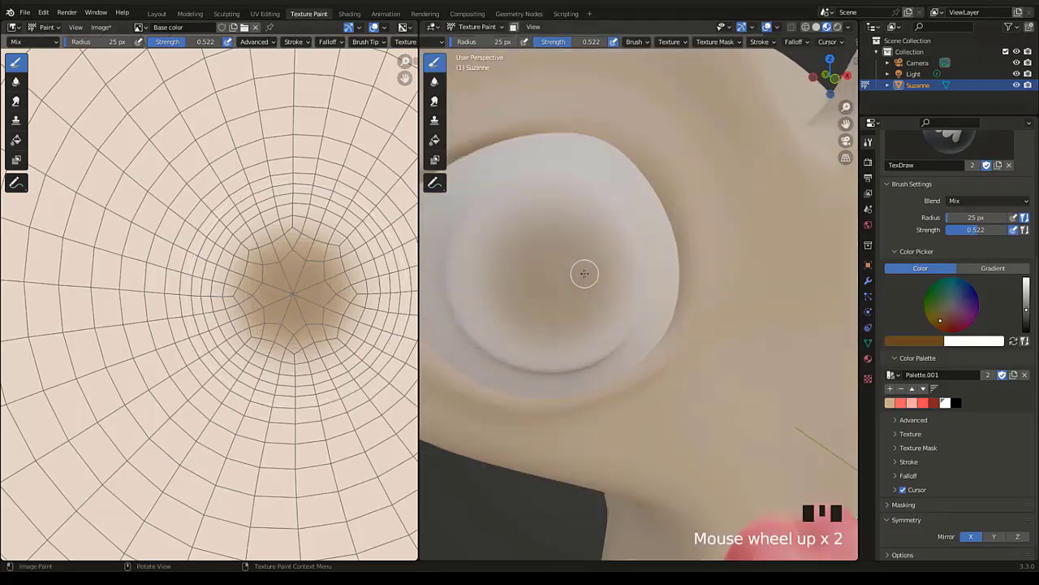
pyautogui.keyDown('shift'); pyautogui.moveTo(585, 271); pyautogui.dragTo(605, 285, button='middle'); pyautogui.keyUp('shift')
pyautogui.press('f')
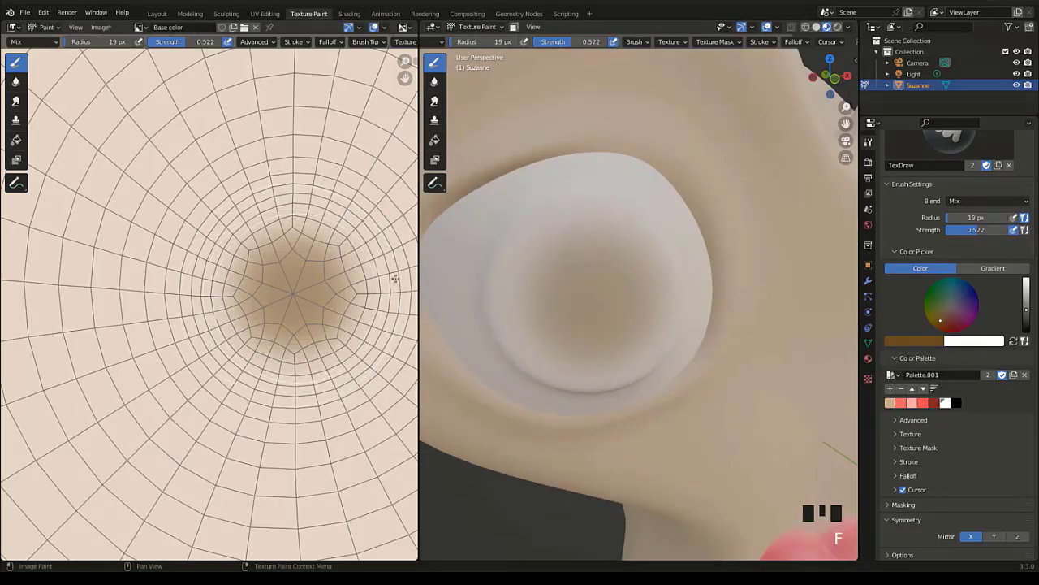
pyautogui.click(570, 214)
pyautogui.moveTo(570, 213); pyautogui.dragTo(685, 305, button='middle')
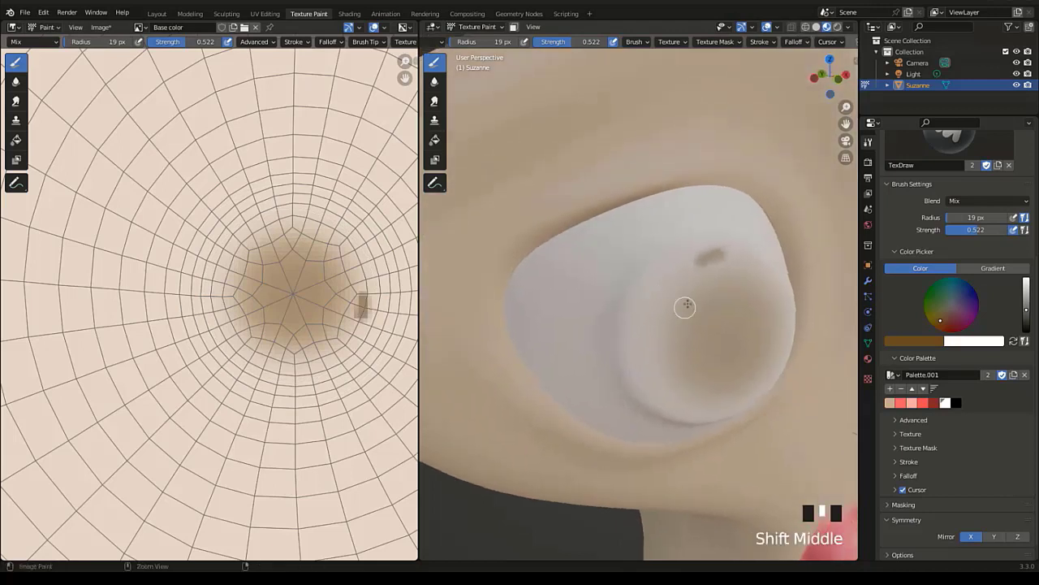
pyautogui.moveTo(635, 307)
pyautogui.mouseDown()
pyautogui.moveTo(619, 325)
pyautogui.moveTo(622, 378)
pyautogui.mouseUp()
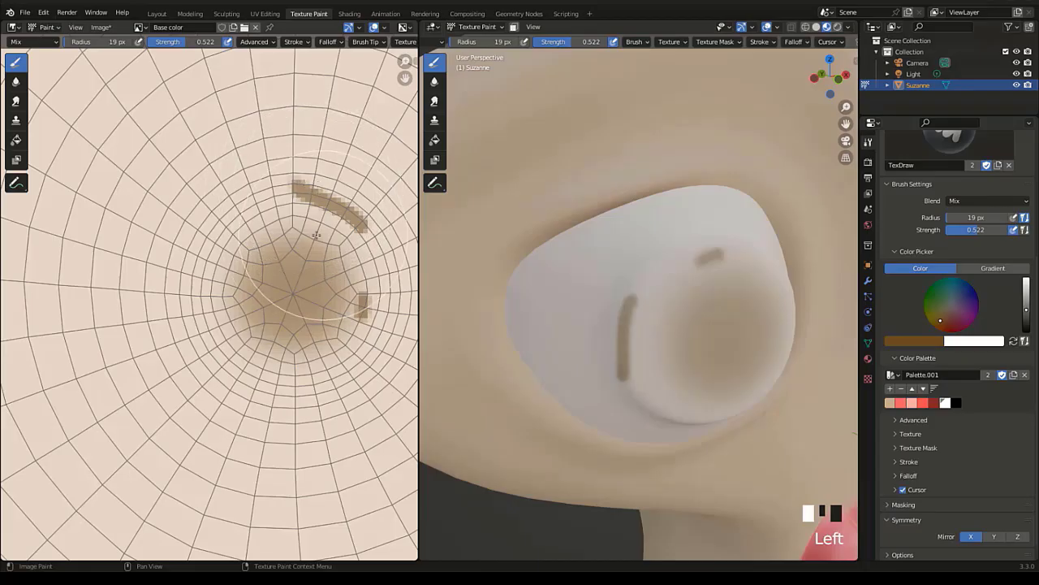
# Set the brush radius to 10 px and strength to 1.000, filling the iris with solid brown on the UV layout.
pyautogui.press('f')
pyautogui.click(286, 254)
pyautogui.moveTo(300, 231)
pyautogui.mouseDown()
pyautogui.moveTo(265, 223)
pyautogui.moveTo(227, 284)
pyautogui.moveTo(232, 329)
pyautogui.moveTo(284, 357)
pyautogui.moveTo(242, 259)
pyautogui.mouseUp()
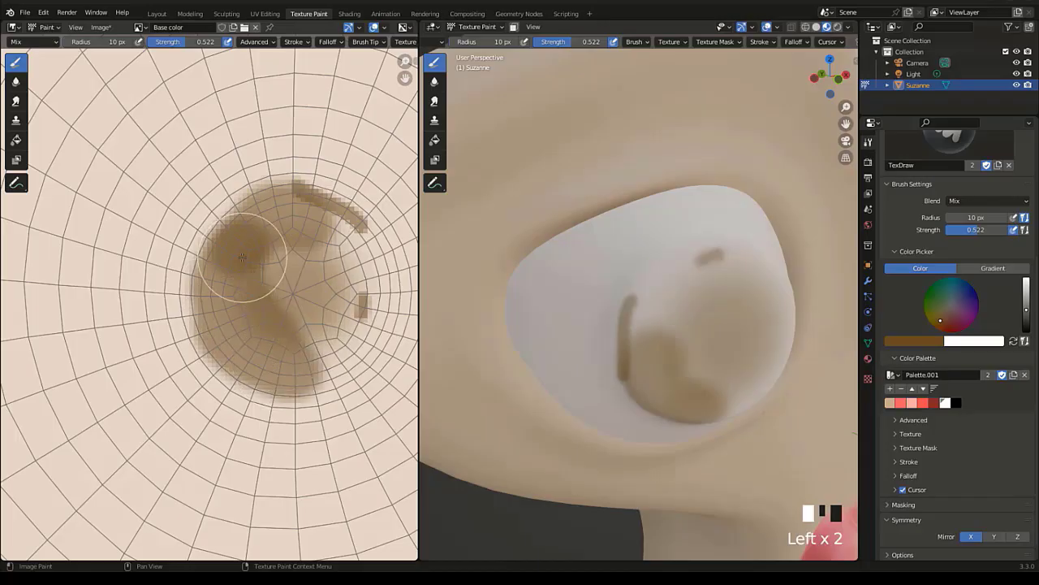
pyautogui.hotkey('shift', 'f')
pyautogui.click(268, 301)
pyautogui.moveTo(268, 301)
pyautogui.mouseDown()
pyautogui.moveTo(291, 329)
pyautogui.moveTo(266, 235)
pyautogui.moveTo(317, 224)
pyautogui.moveTo(376, 264)
pyautogui.moveTo(371, 307)
pyautogui.moveTo(341, 365)
pyautogui.moveTo(249, 360)
pyautogui.moveTo(216, 273)
pyautogui.moveTo(235, 320)
pyautogui.mouseUp()
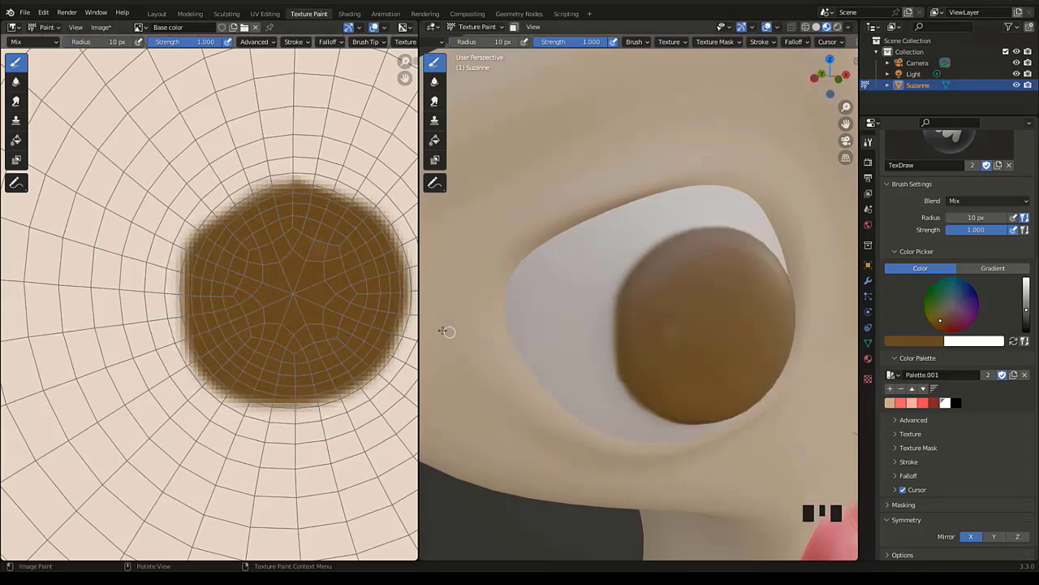
# Choose the white palette swatch and paint a white ring around the brown iris on the UV layout.
pyautogui.click(946, 403)
pyautogui.moveTo(216, 427)
pyautogui.mouseDown()
pyautogui.moveTo(185, 399)
pyautogui.moveTo(157, 284)
pyautogui.moveTo(225, 162)
pyautogui.moveTo(395, 187)
pyautogui.moveTo(408, 228)
pyautogui.mouseUp()
pyautogui.scroll(-1, 381, 264)
pyautogui.moveTo(370, 280); pyautogui.dragTo(350, 281, button='middle')
pyautogui.moveTo(371, 246)
pyautogui.mouseDown()
pyautogui.moveTo(373, 304)
pyautogui.moveTo(319, 390)
pyautogui.moveTo(191, 406)
pyautogui.mouseUp()
pyautogui.scroll(-5, 178, 362)
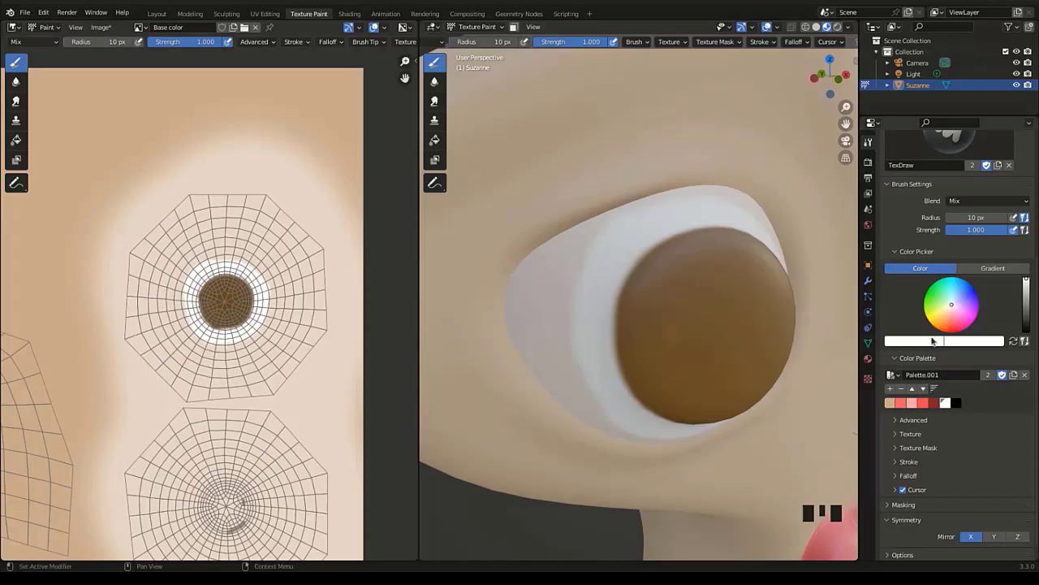
pyautogui.scroll(-2, 237, 339)
pyautogui.scroll(2, 237, 339)
pyautogui.press('f')
pyautogui.click(323, 375)
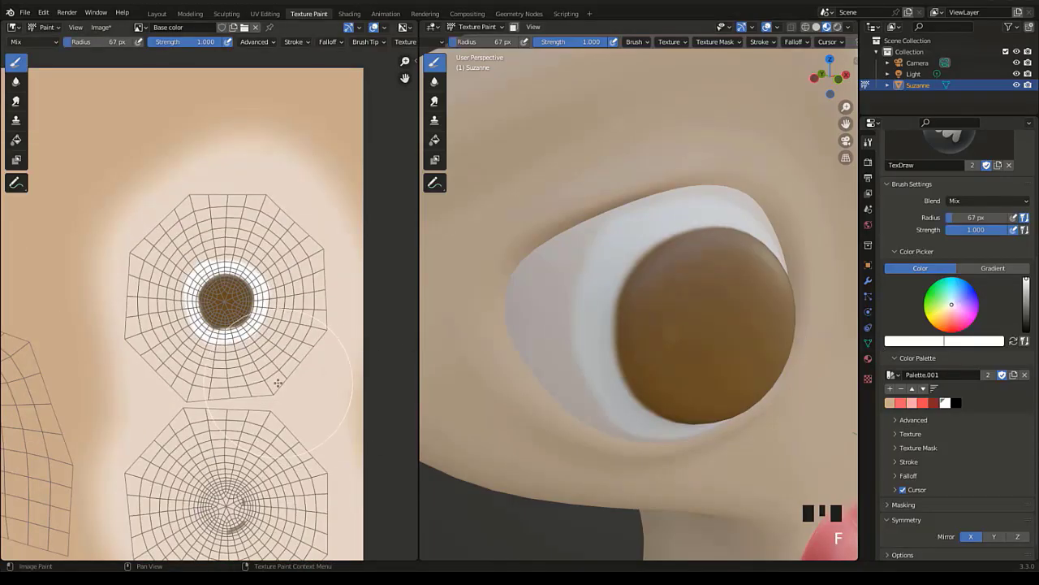
pyautogui.moveTo(282, 384)
pyautogui.mouseDown()
pyautogui.moveTo(307, 353)
pyautogui.moveTo(307, 318)
pyautogui.moveTo(323, 294)
pyautogui.moveTo(307, 320)
pyautogui.moveTo(227, 203)
pyautogui.moveTo(155, 268)
pyautogui.moveTo(182, 378)
pyautogui.moveTo(289, 389)
pyautogui.moveTo(296, 382)
pyautogui.mouseUp()
pyautogui.hotkey('ctrl', 'z')
# Set the brush radius to 36 px and paint the rest of both eye islands pure white on the UV layout.
pyautogui.press('f')
pyautogui.click(271, 340)
pyautogui.moveTo(227, 420); pyautogui.dragTo(237, 305, button='middle')
pyautogui.moveTo(247, 298)
pyautogui.mouseDown()
pyautogui.moveTo(236, 302)
pyautogui.moveTo(248, 463)
pyautogui.moveTo(313, 437)
pyautogui.moveTo(251, 464)
pyautogui.moveTo(183, 442)
pyautogui.moveTo(204, 332)
pyautogui.mouseUp()
pyautogui.scroll(5, 231, 266)
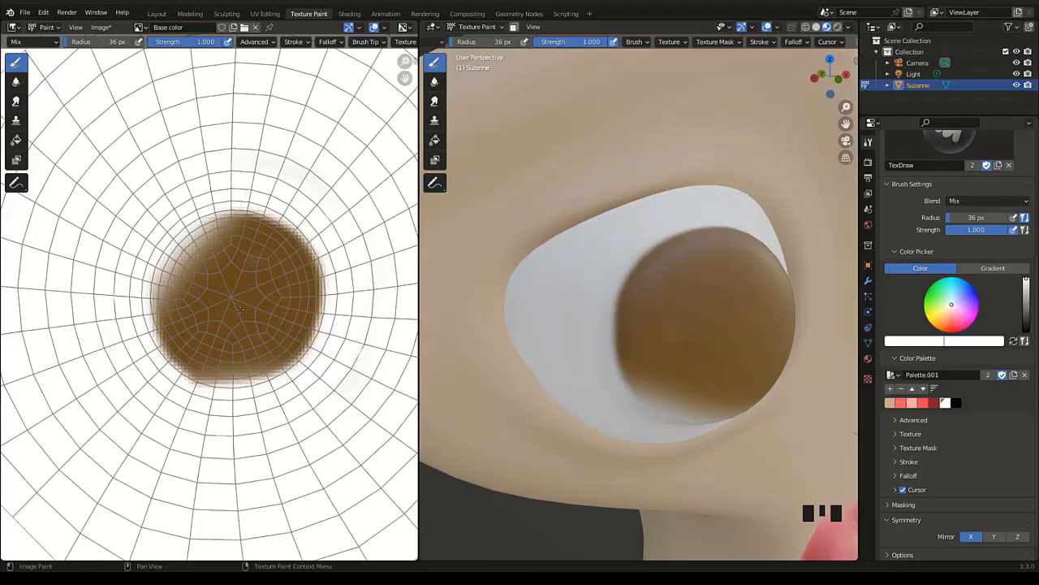
pyautogui.scroll(-7, 241, 310)
pyautogui.scroll(10, 184, 252)
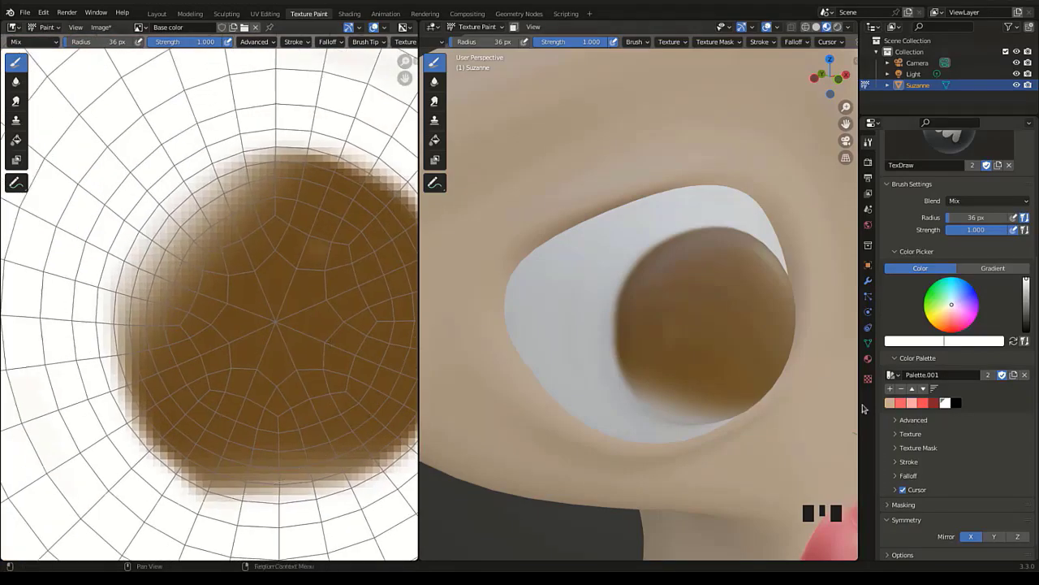
# Set the brush colour to hex 684A1F and the radius to 11 px, and repaint the iris as a full brown circle.
pyautogui.click(918, 341)
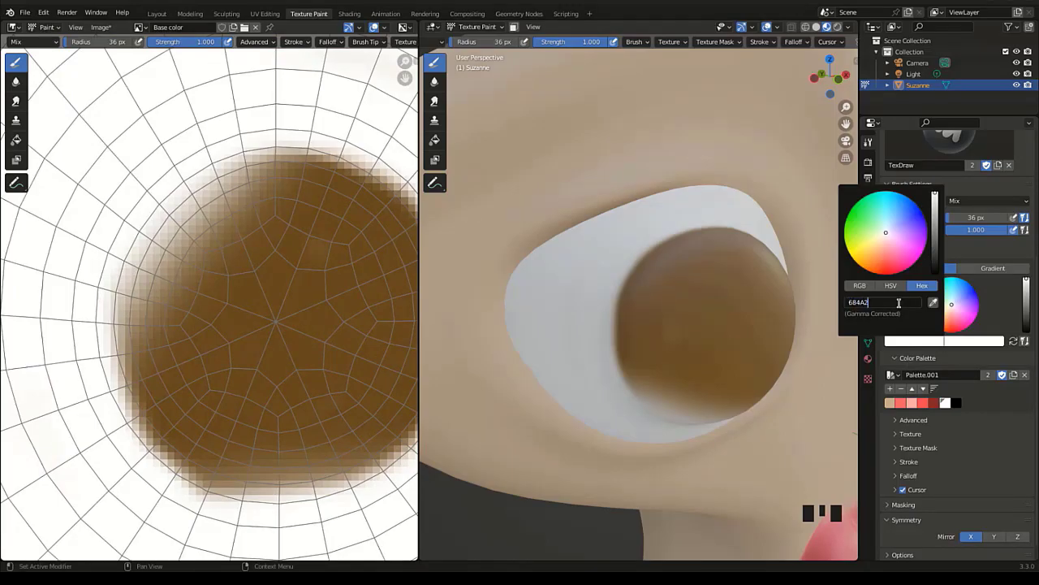
pyautogui.press('Return')
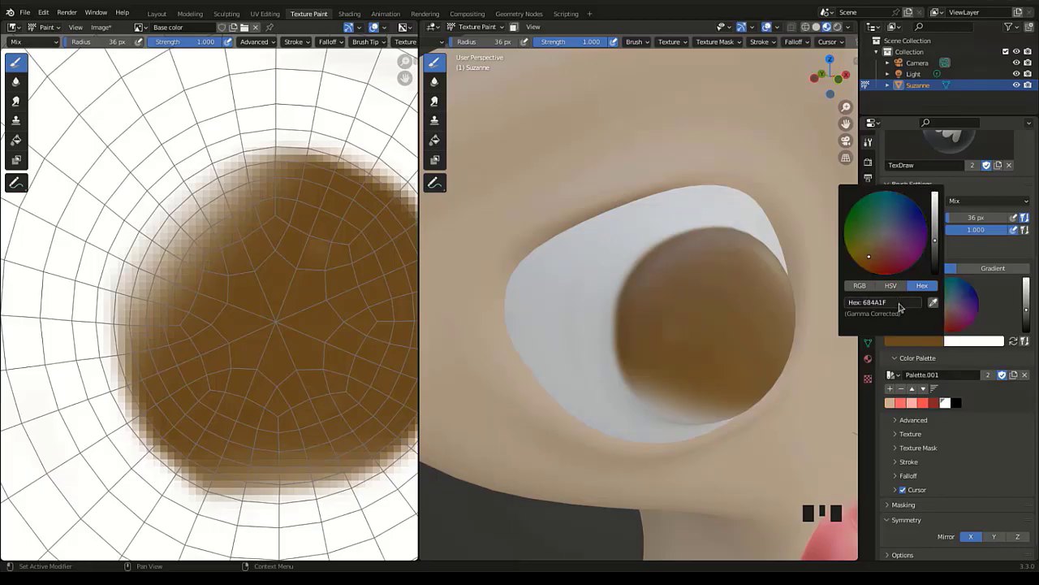
pyautogui.press('f')
pyautogui.click(328, 315)
pyautogui.moveTo(251, 247)
pyautogui.mouseDown()
pyautogui.moveTo(162, 371)
pyautogui.moveTo(268, 197)
pyautogui.moveTo(251, 406)
pyautogui.moveTo(265, 444)
pyautogui.moveTo(357, 406)
pyautogui.mouseUp()
pyautogui.moveTo(374, 375); pyautogui.dragTo(292, 366, button='middle')
pyautogui.scroll(-1, 293, 366)
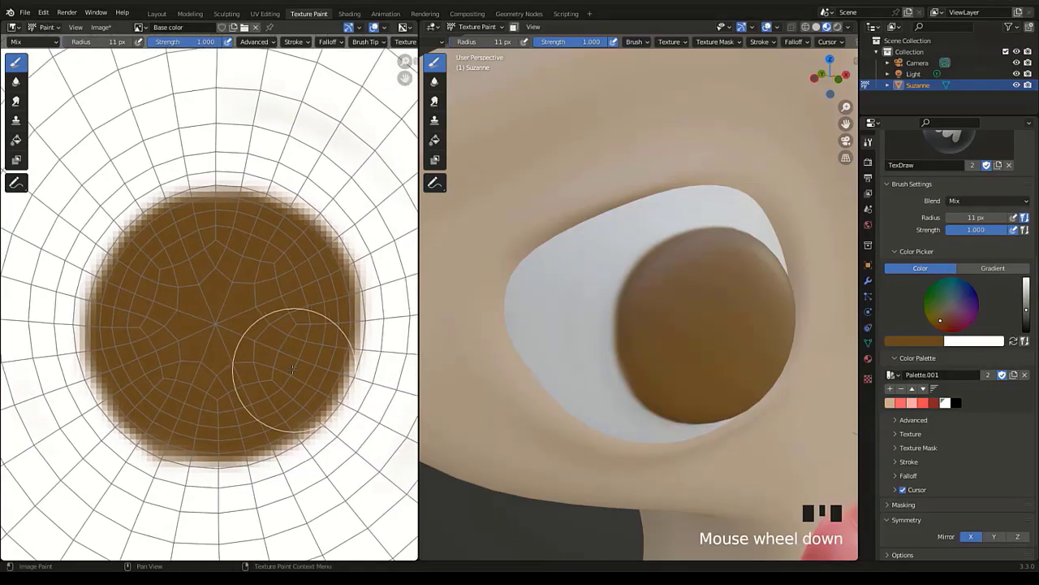
pyautogui.moveTo(292, 366); pyautogui.dragTo(262, 298)
# Paint a short brown stroke along the iris edge of the other, still white eye in the 3D view.
pyautogui.scroll(-7, 674, 345)
pyautogui.moveTo(674, 345)
pyautogui.mouseDown(button='middle')
pyautogui.moveTo(647, 351)
pyautogui.moveTo(648, 372)
pyautogui.mouseUp(button='middle')
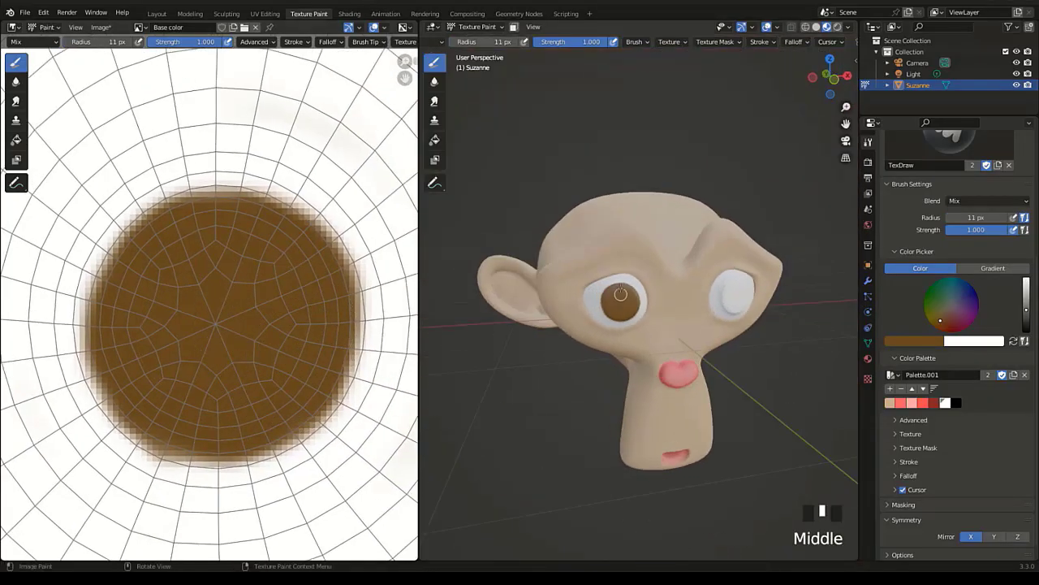
pyautogui.scroll(-5, 218, 306)
pyautogui.moveTo(237, 364); pyautogui.dragTo(269, 102, button='middle')
pyautogui.scroll(3, 209, 304)
pyautogui.scroll(1, 739, 315)
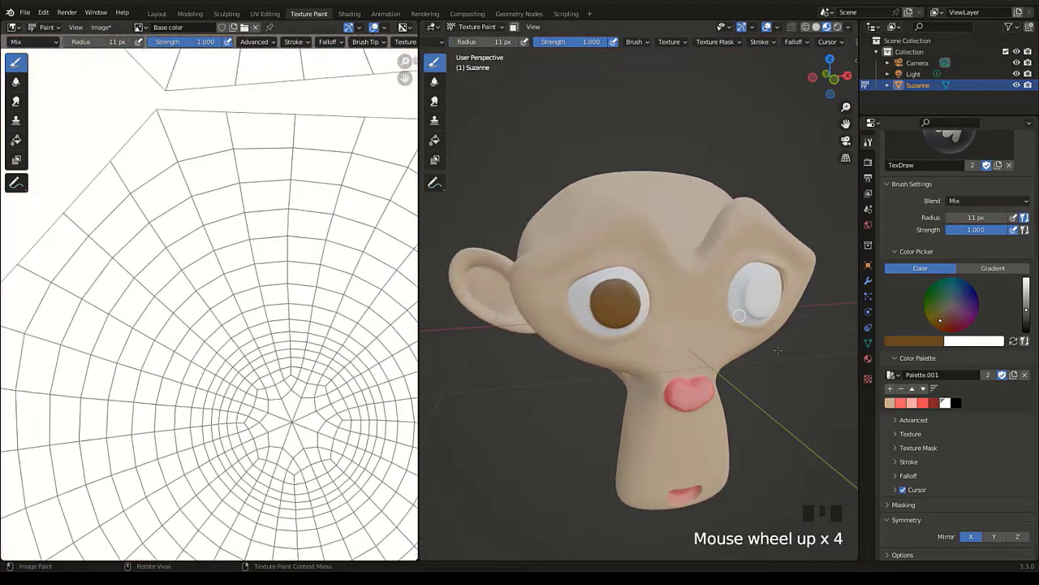
pyautogui.scroll(3, 680, 304)
pyautogui.moveTo(680, 304)
pyautogui.keyDown('shift'); pyautogui.mouseDown(button='middle')
pyautogui.moveTo(534, 392)
pyautogui.moveTo(628, 345)
pyautogui.moveTo(609, 143)
pyautogui.moveTo(568, 227)
pyautogui.mouseUp(button='middle'); pyautogui.keyUp('shift')
pyautogui.moveTo(552, 228); pyautogui.dragTo(661, 189)
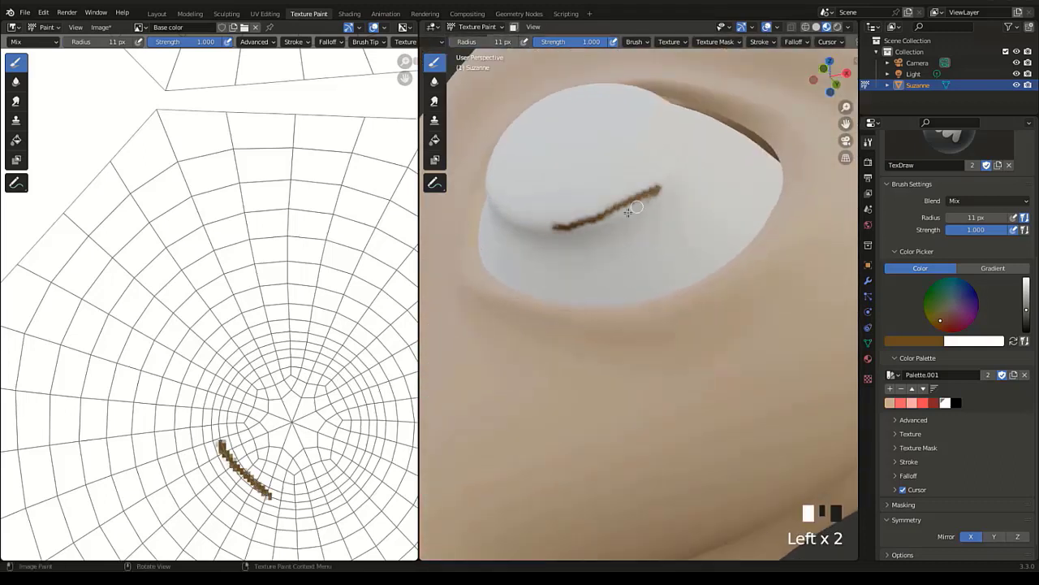
pyautogui.scroll(-5, 520, 349)
pyautogui.scroll(2, 515, 347)
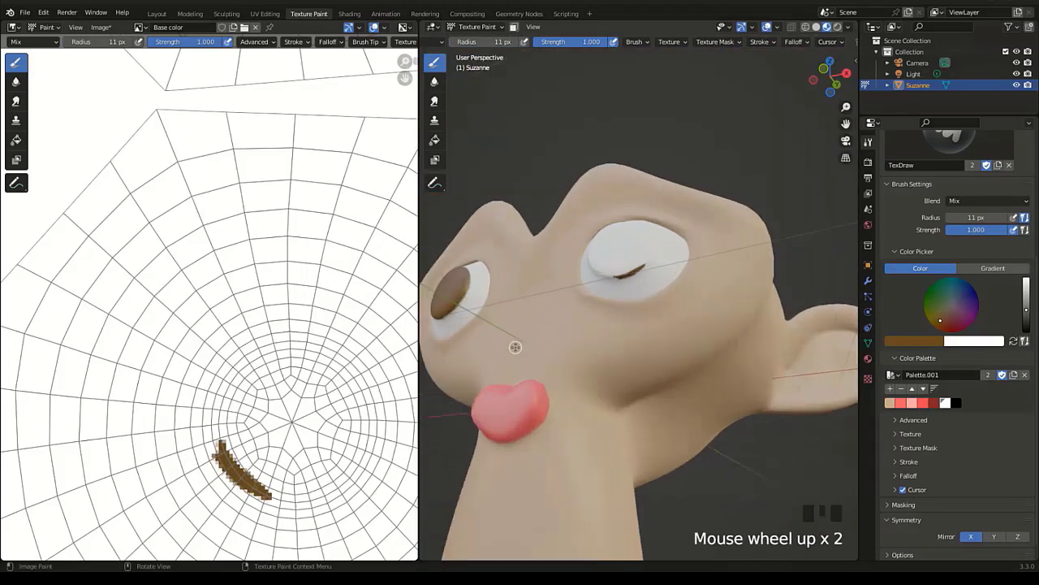
pyautogui.moveTo(515, 347); pyautogui.dragTo(690, 374, button='middle')
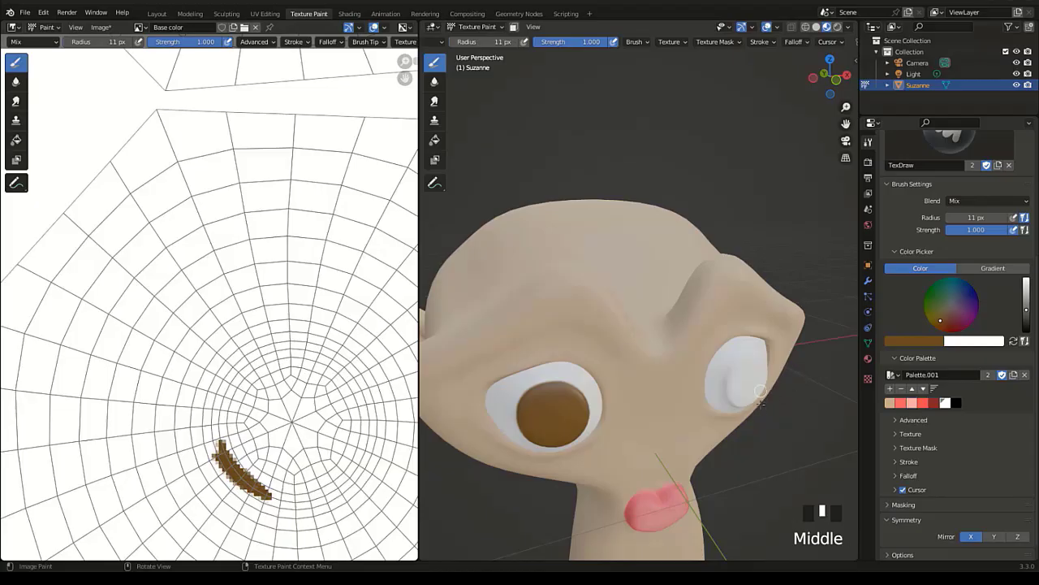
pyautogui.moveTo(761, 402); pyautogui.dragTo(539, 111, button='middle')
pyautogui.scroll(3, 671, 397)
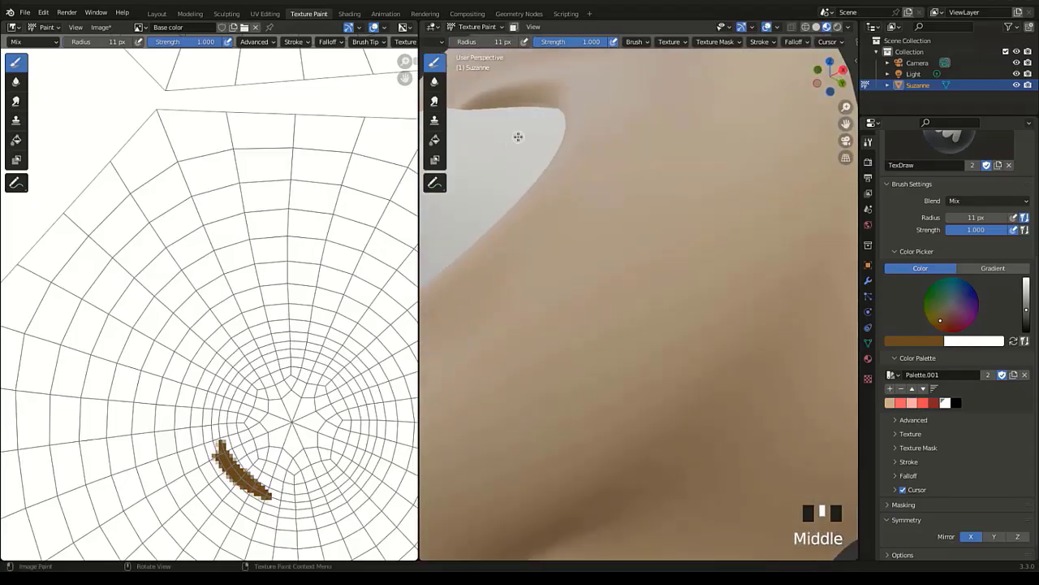
pyautogui.moveTo(518, 138); pyautogui.dragTo(484, 194)
pyautogui.hotkey('ctrl', 'z')
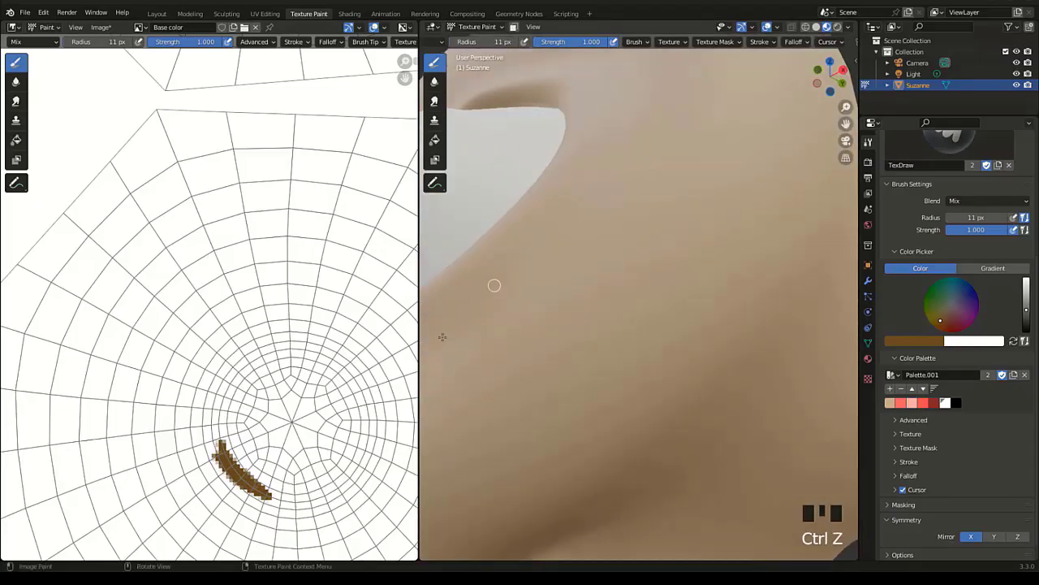
# Fill the second eye's iris with a solid brown circle at the centre of its UV island.
pyautogui.moveTo(287, 415); pyautogui.dragTo(251, 329, button='middle')
pyautogui.scroll(1, 252, 329)
pyautogui.moveTo(253, 338)
pyautogui.mouseDown()
pyautogui.moveTo(242, 360)
pyautogui.moveTo(207, 329)
pyautogui.moveTo(232, 268)
pyautogui.moveTo(297, 343)
pyautogui.moveTo(286, 383)
pyautogui.moveTo(233, 366)
pyautogui.moveTo(224, 422)
pyautogui.moveTo(336, 283)
pyautogui.moveTo(188, 367)
pyautogui.mouseUp()
pyautogui.scroll(-10, 617, 370)
pyautogui.moveTo(617, 370); pyautogui.dragTo(657, 373, button='middle')
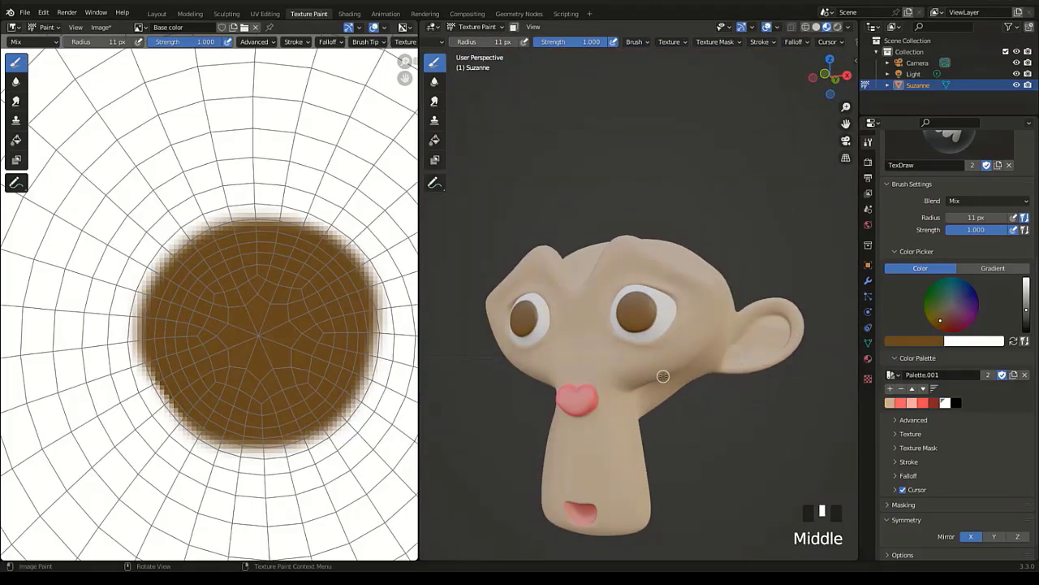
# Add the brown to the colour palette and set the brush colour to hex FFD16C.
pyautogui.click(917, 343)
pyautogui.click(973, 417)
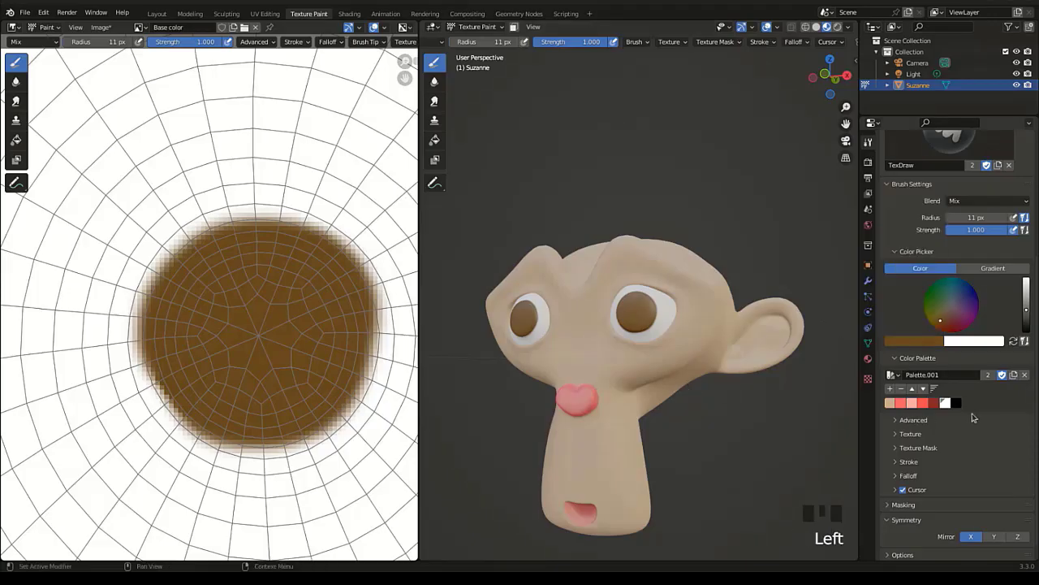
pyautogui.click(890, 389)
pyautogui.click(904, 343)
pyautogui.click(899, 302)
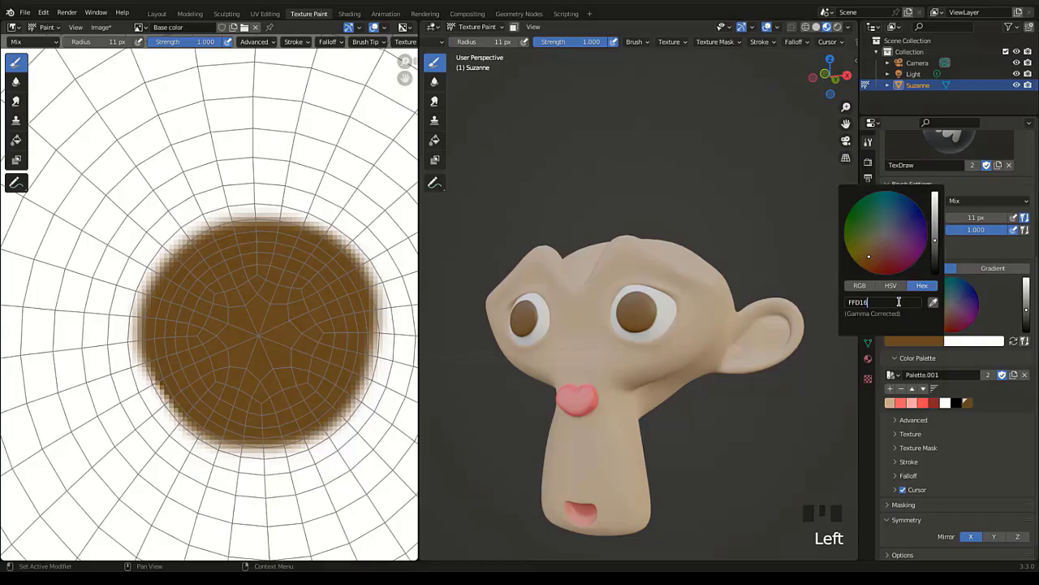
pyautogui.write('FFD16C')
pyautogui.press('Return')
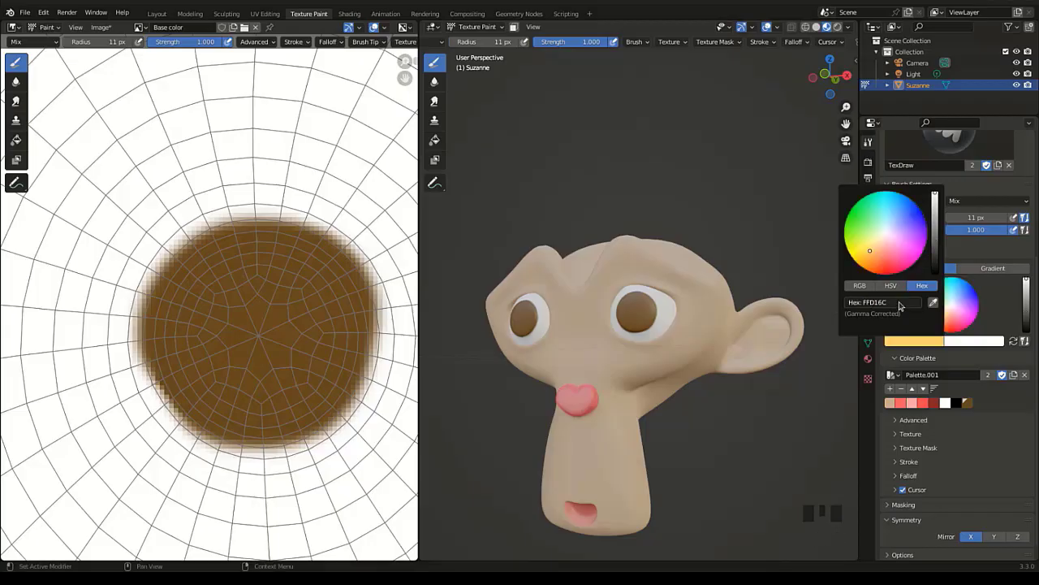
# Set the brush's stroke method to Line for painting on the iris.
pyautogui.scroll(4, 632, 383)
pyautogui.moveTo(632, 371); pyautogui.dragTo(644, 376, button='middle')
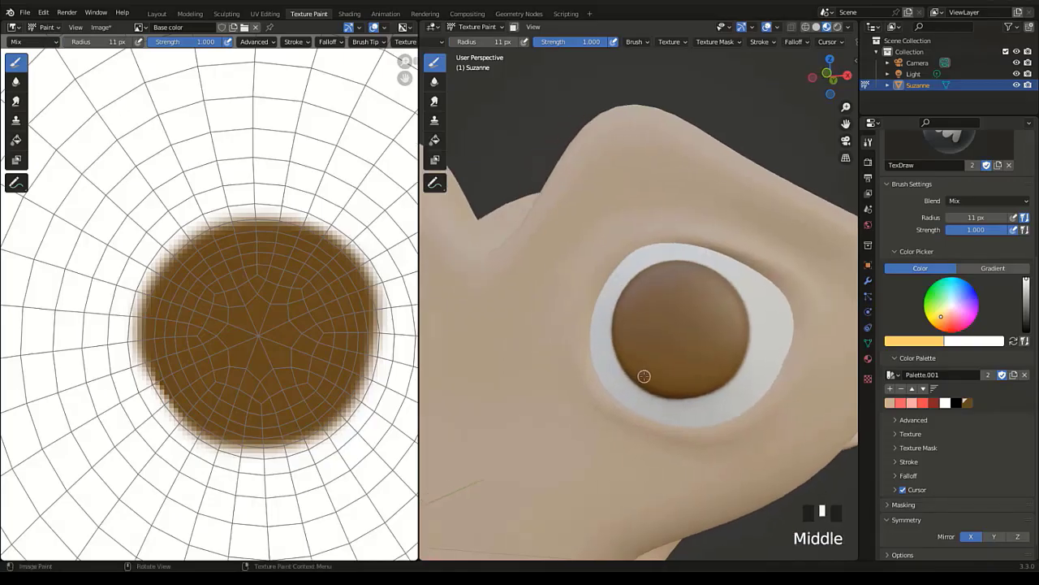
pyautogui.scroll(-1, 913, 404)
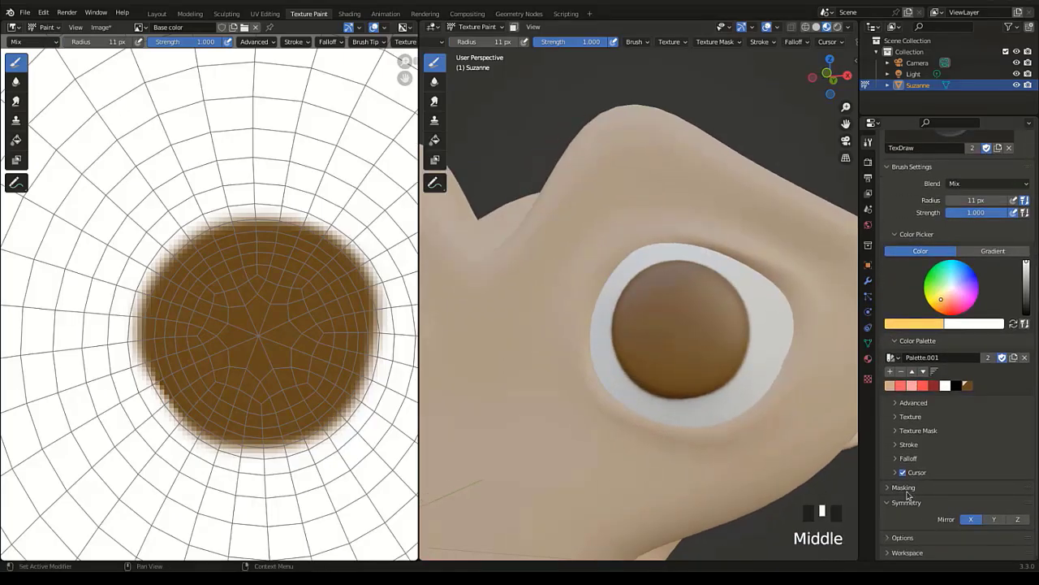
pyautogui.click(908, 445)
pyautogui.click(963, 462)
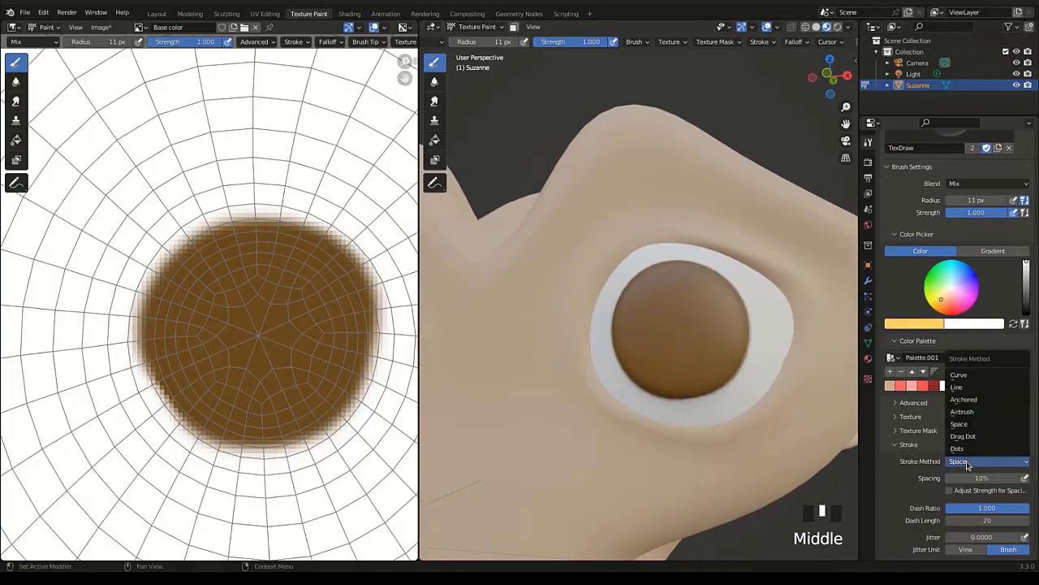
pyautogui.click(965, 388)
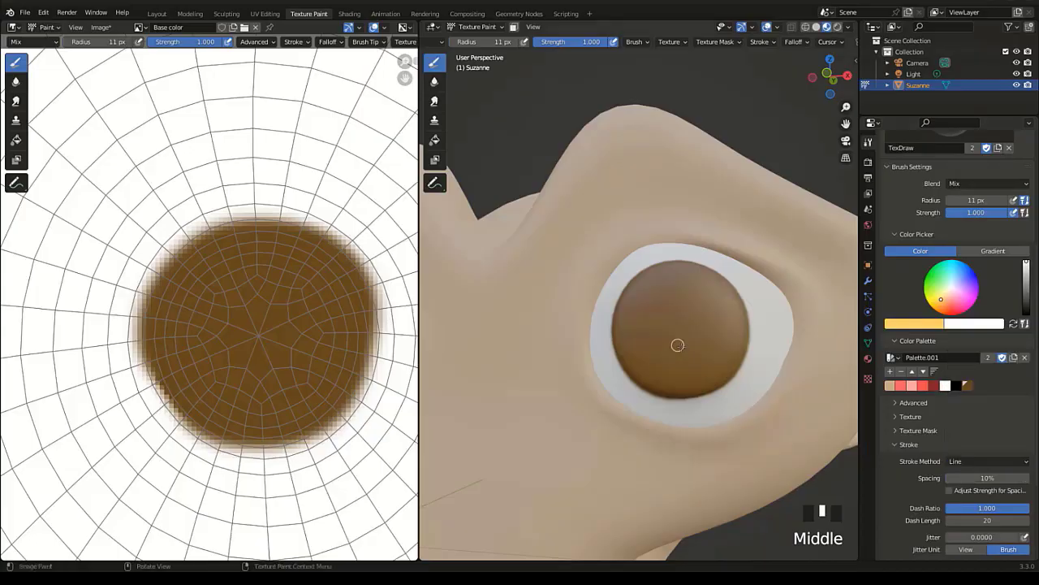
pyautogui.scroll(2, 686, 390)
pyautogui.moveTo(688, 398)
pyautogui.keyDown('shift'); pyautogui.mouseDown(button='middle')
pyautogui.moveTo(671, 369)
pyautogui.moveTo(680, 399)
pyautogui.mouseUp(button='middle'); pyautogui.keyUp('shift')
pyautogui.scroll(-5, 950, 469)
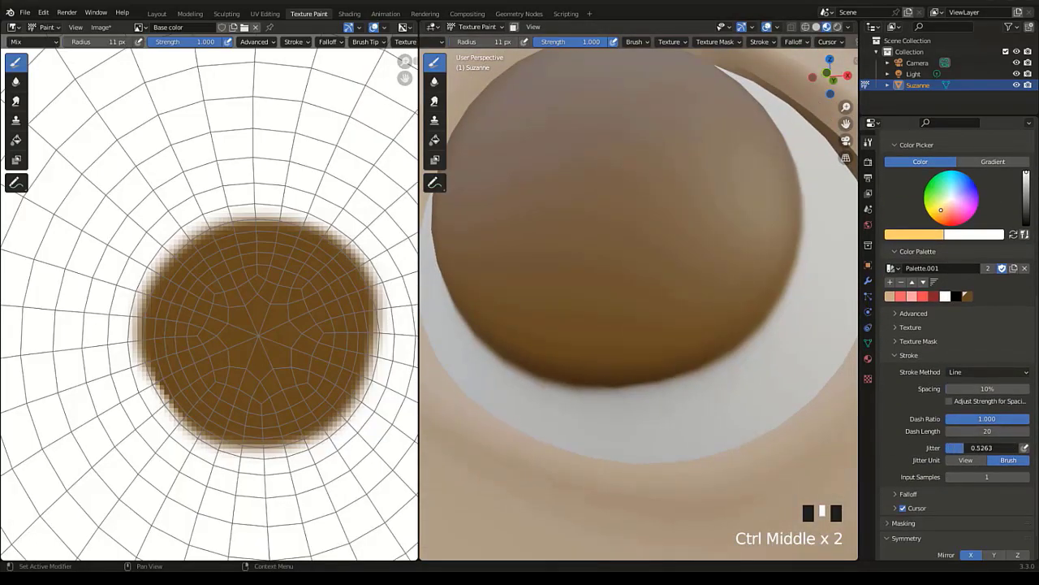
pyautogui.moveTo(625, 218); pyautogui.dragTo(615, 167)
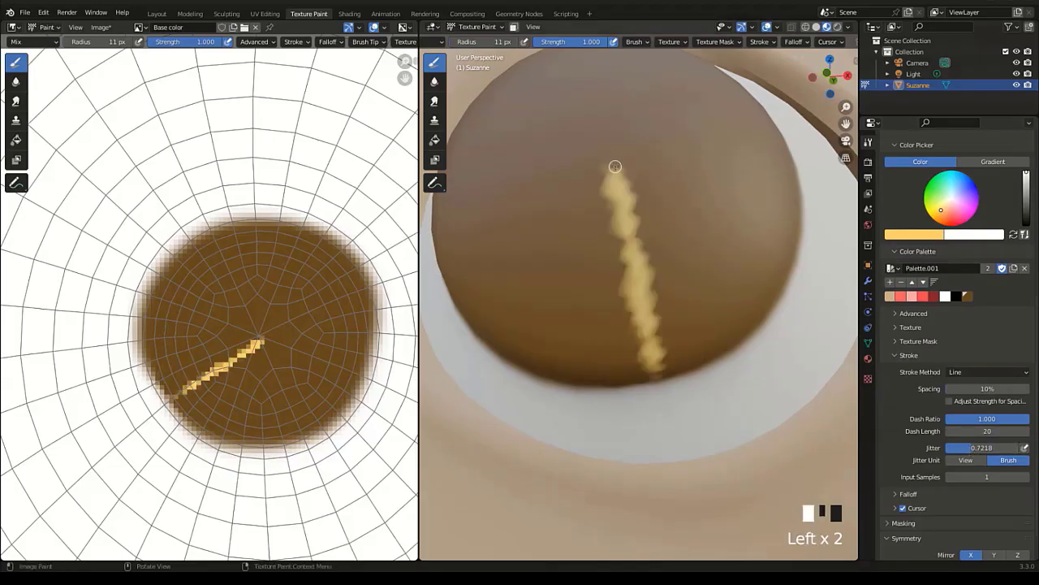
pyautogui.hotkey('ctrl', 'z')
# Set the brush's stroke jitter to 2.0 and try one scattered yellow line across the iris, undoing the test line.
pyautogui.moveTo(981, 447); pyautogui.dragTo(1029, 448)
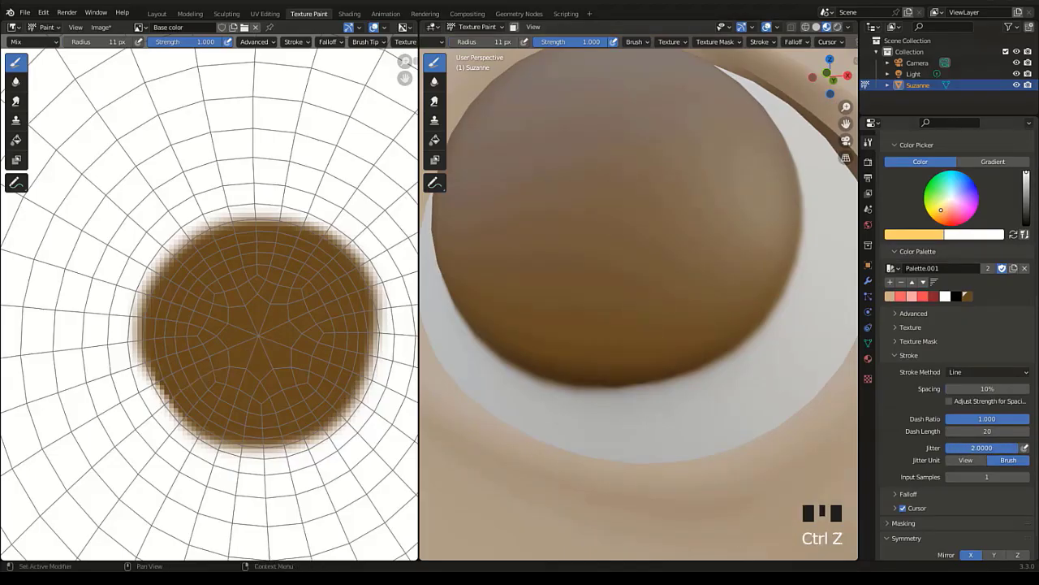
pyautogui.moveTo(604, 194); pyautogui.dragTo(602, 173)
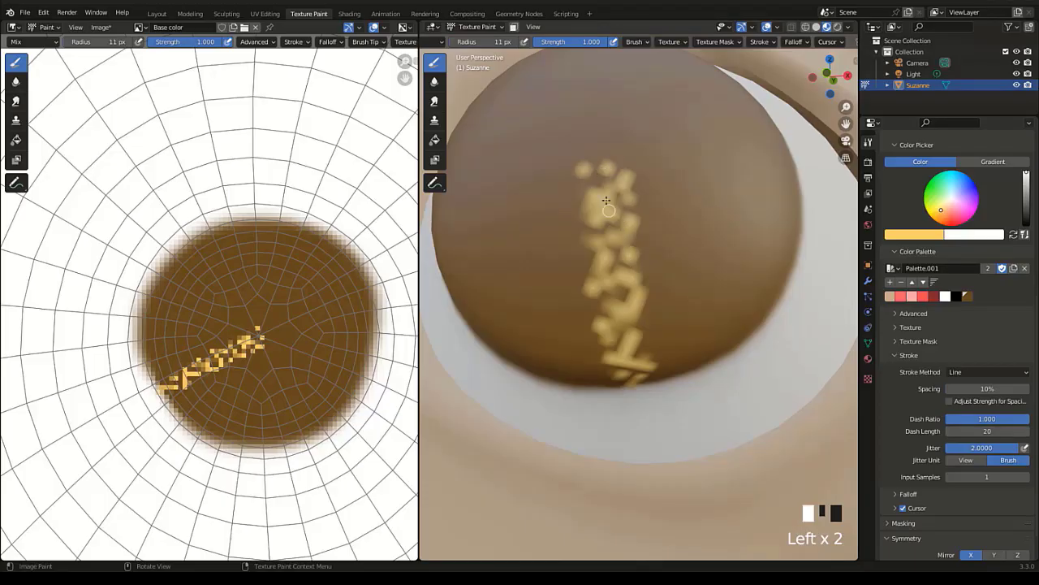
pyautogui.hotkey('ctrl', 'z')
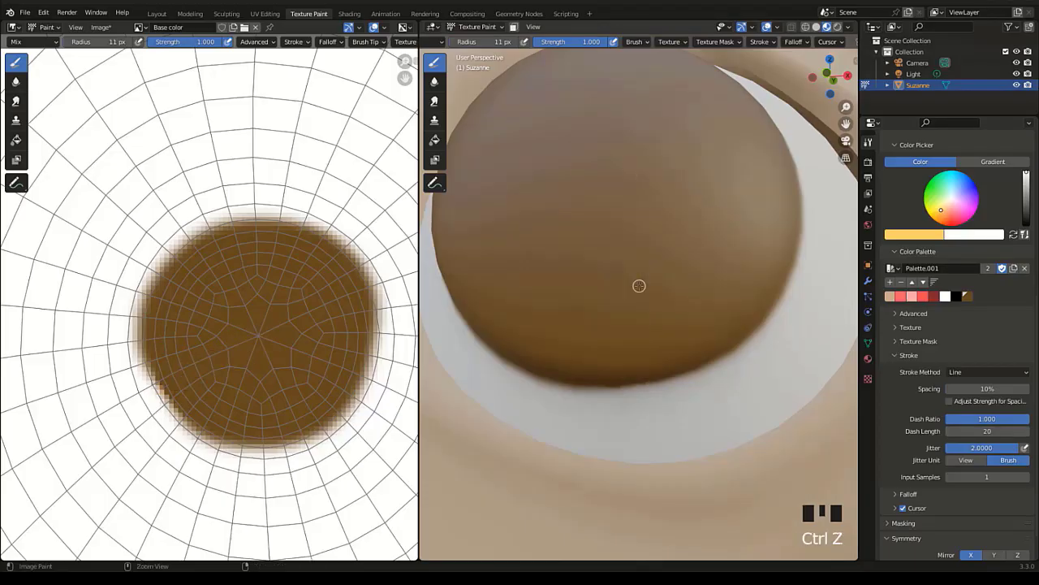
# Paint scattered yellow lines radiating between the iris edge and its centre all around the eye, undoing unwanted strokes.
pyautogui.moveTo(639, 286)
pyautogui.keyDown('ctrl'); pyautogui.mouseDown(button='middle')
pyautogui.moveTo(646, 324)
pyautogui.moveTo(788, 469)
pyautogui.moveTo(631, 413)
pyautogui.mouseUp(button='middle'); pyautogui.keyUp('ctrl')
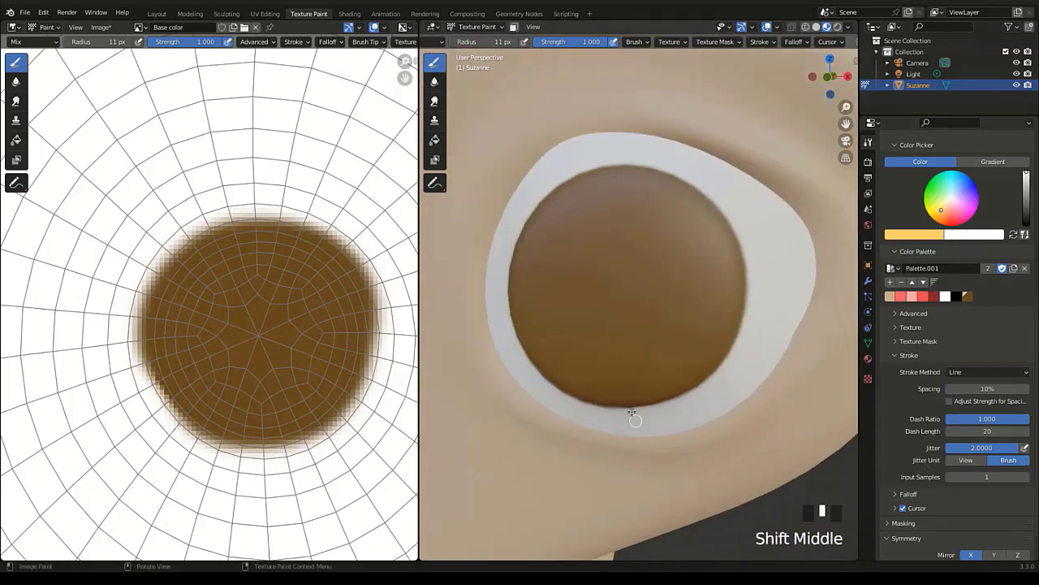
pyautogui.moveTo(631, 410)
pyautogui.mouseDown()
pyautogui.moveTo(614, 292)
pyautogui.moveTo(627, 302)
pyautogui.moveTo(608, 290)
pyautogui.mouseUp()
pyautogui.hotkey('ctrl', 'z')
pyautogui.moveTo(518, 253); pyautogui.dragTo(607, 280)
pyautogui.hotkey('ctrl', 'z')
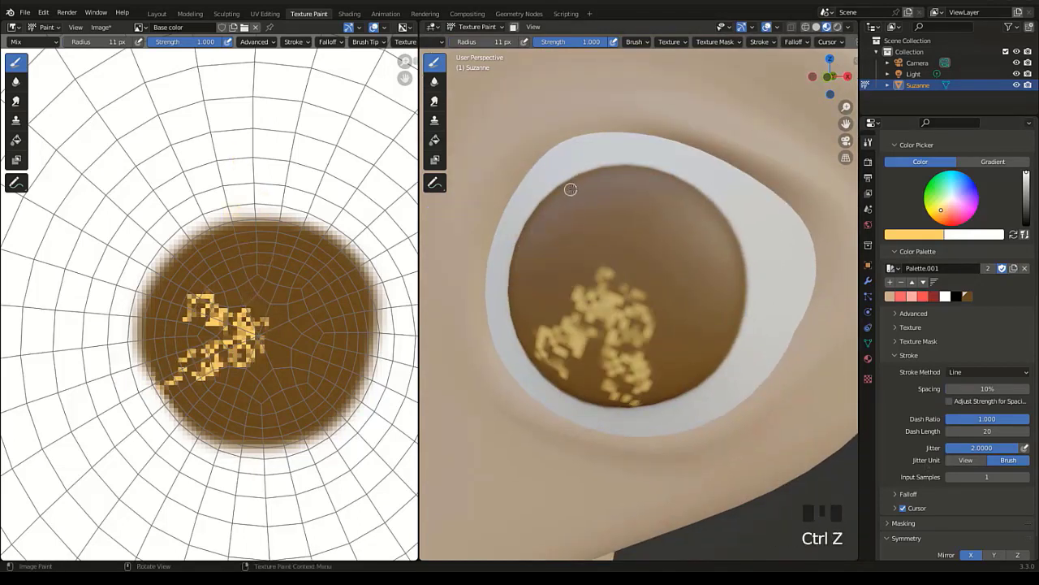
pyautogui.moveTo(571, 190); pyautogui.dragTo(620, 280)
pyautogui.hotkey('ctrl', 'z')
pyautogui.moveTo(522, 276); pyautogui.dragTo(607, 276)
pyautogui.moveTo(571, 203); pyautogui.dragTo(608, 260)
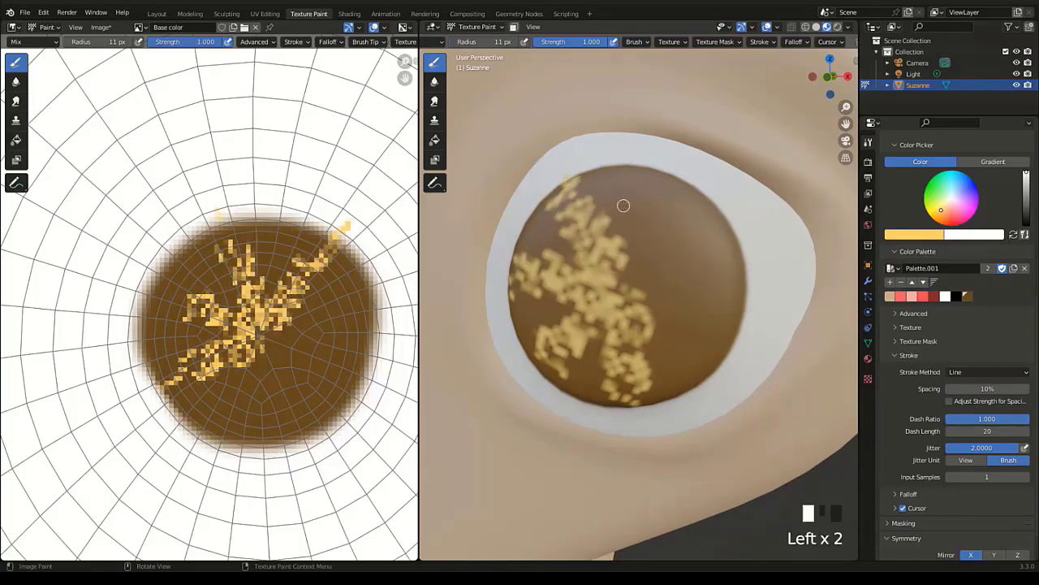
pyautogui.moveTo(646, 189); pyautogui.dragTo(625, 280)
pyautogui.moveTo(726, 322); pyautogui.dragTo(637, 291)
pyautogui.scroll(-4, 637, 300)
pyautogui.moveTo(637, 341); pyautogui.dragTo(652, 352, button='middle')
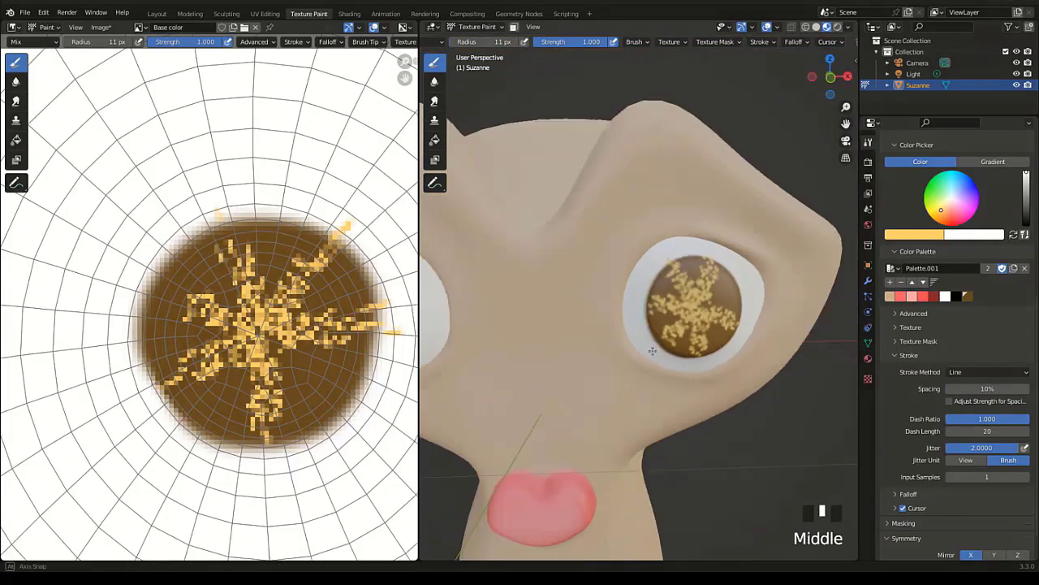
# Set the brush to palette white with a 47 px radius, zero jitter and the Space stroke method.
pyautogui.scroll(6, 652, 346)
pyautogui.moveTo(660, 285)
pyautogui.keyDown('shift'); pyautogui.mouseDown(button='middle')
pyautogui.moveTo(636, 312)
pyautogui.moveTo(627, 262)
pyautogui.mouseUp(button='middle'); pyautogui.keyUp('shift')
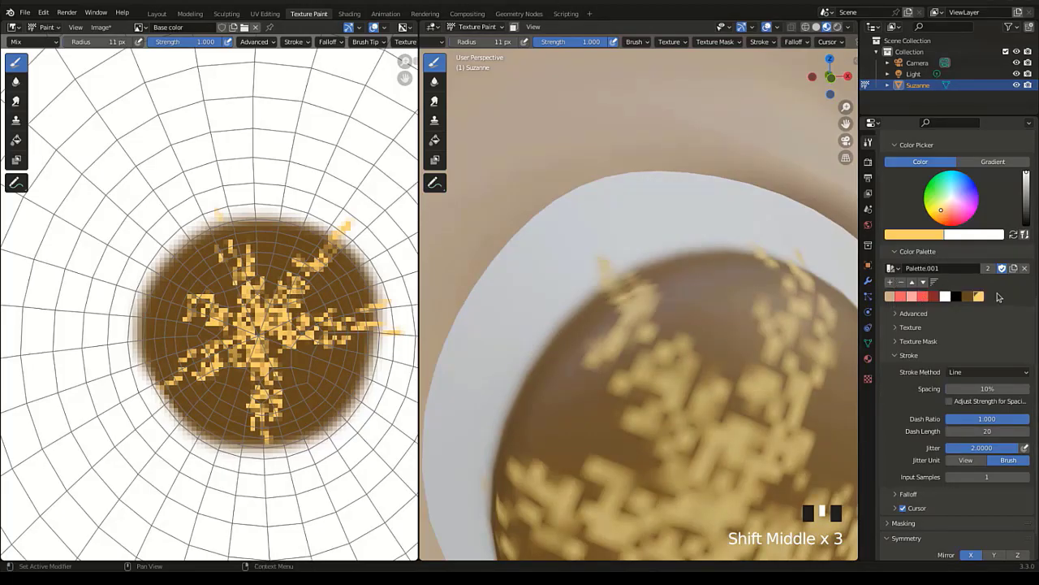
pyautogui.click(946, 296)
pyautogui.scroll(-1, 946, 390)
pyautogui.hotkey('ctrl', 'z')
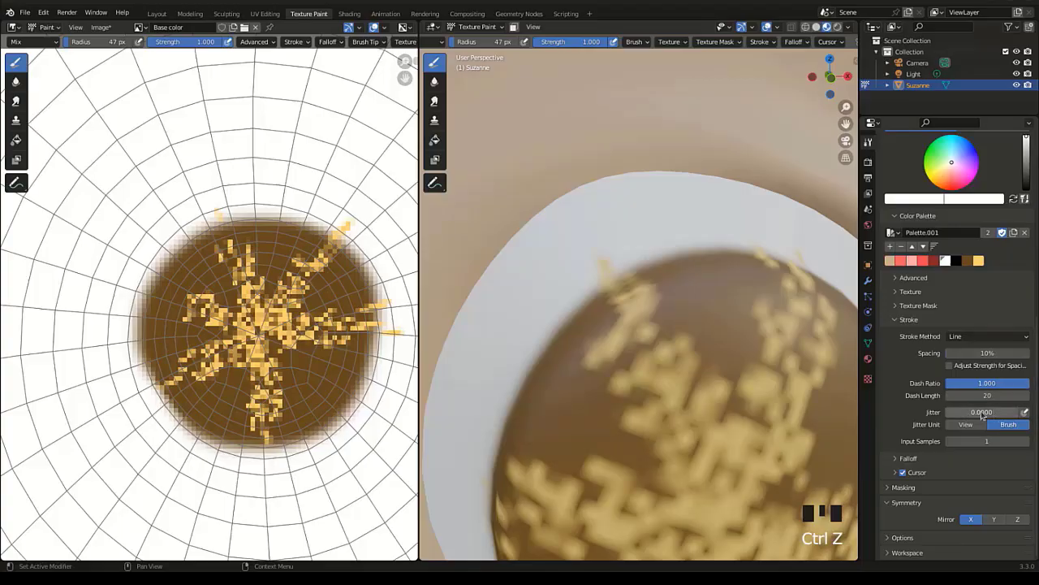
pyautogui.click(973, 338)
pyautogui.click(964, 374)
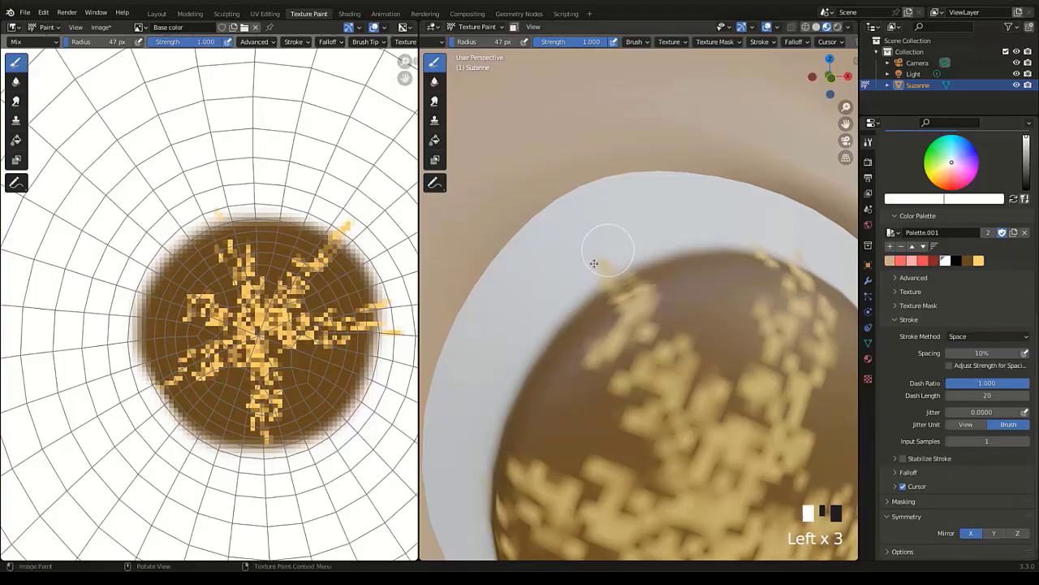
# Paint white over the yellow flecks that spill beyond the iris edge onto the eye white.
pyautogui.moveTo(554, 293); pyautogui.dragTo(562, 292)
pyautogui.moveTo(772, 232); pyautogui.dragTo(654, 233, button='middle')
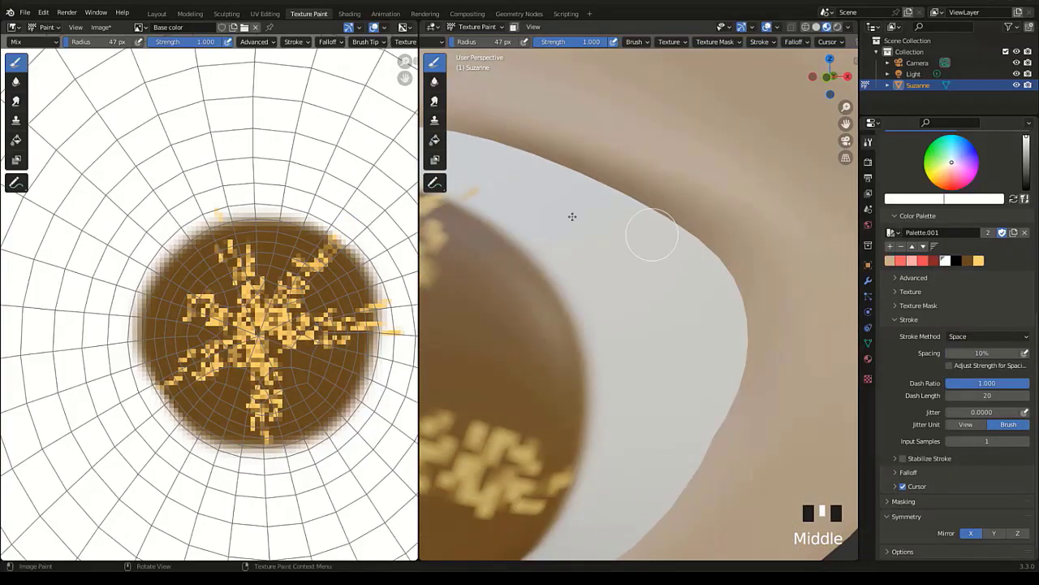
pyautogui.keyDown('shift'); pyautogui.moveTo(492, 193); pyautogui.dragTo(616, 270, button='middle'); pyautogui.keyUp('shift')
pyautogui.moveTo(638, 289); pyautogui.dragTo(644, 292)
pyautogui.moveTo(701, 325); pyautogui.dragTo(582, 288)
pyautogui.scroll(-12, 568, 333)
pyautogui.scroll(6, 569, 358)
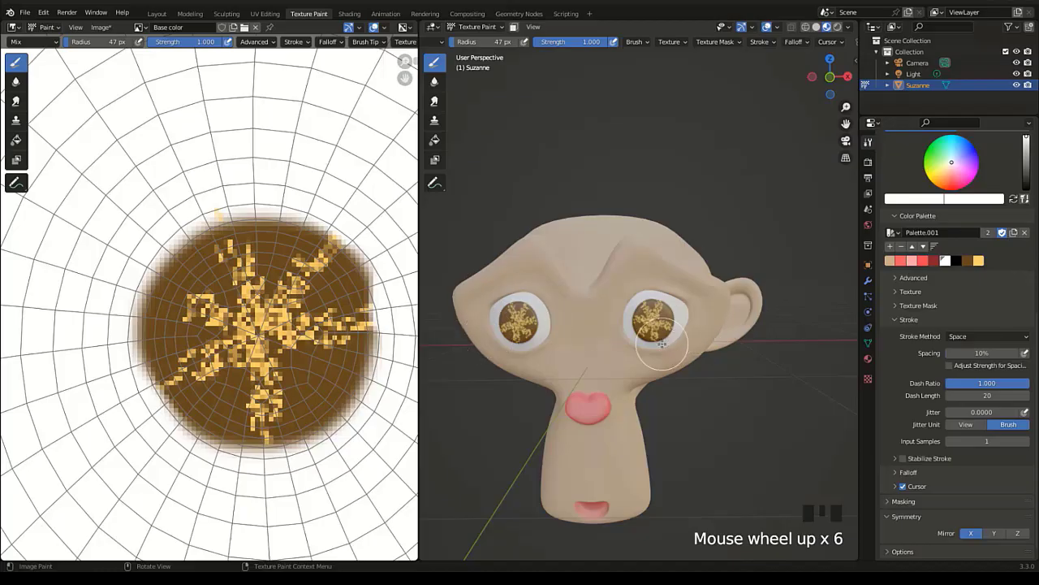
pyautogui.scroll(2, 662, 344)
pyautogui.scroll(-1, 670, 351)
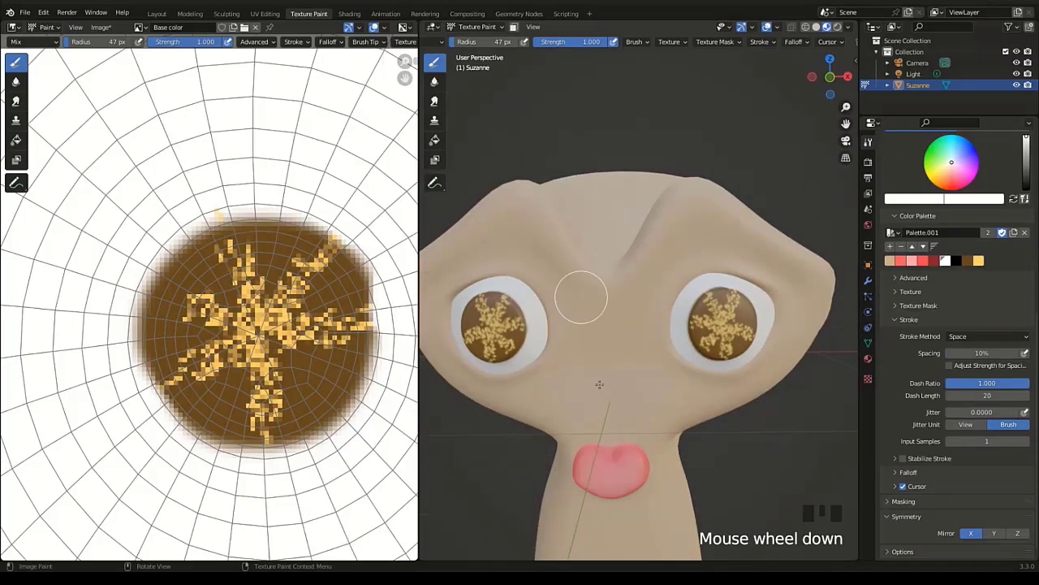
# Smear the yellow flecks into the brown iris with the Smear brush, working all around the iris.
pyautogui.click(434, 101)
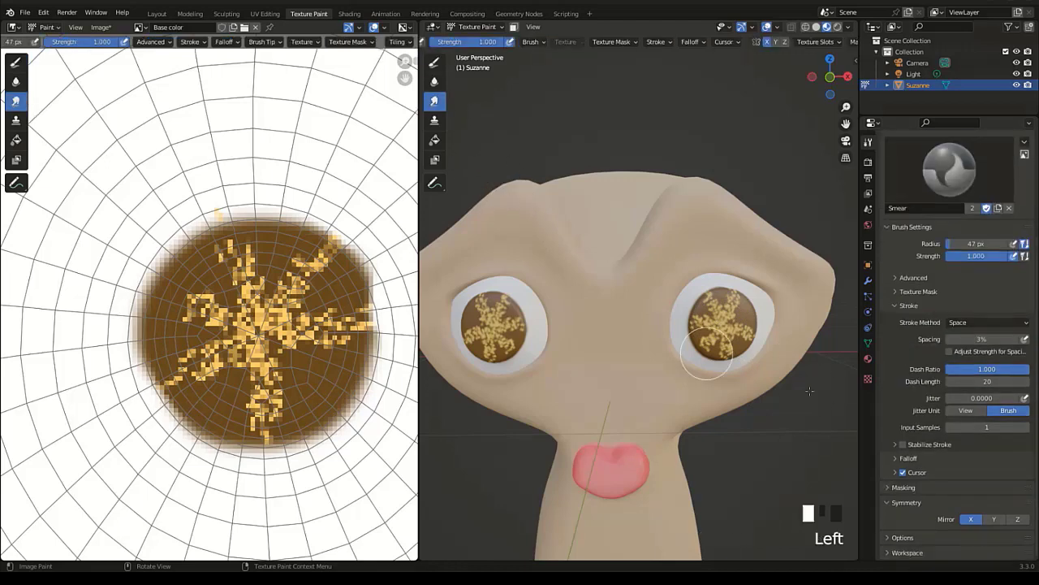
pyautogui.moveTo(746, 340); pyautogui.dragTo(721, 346, button='middle')
pyautogui.keyDown('shift'); pyautogui.moveTo(721, 347); pyautogui.dragTo(681, 315, button='middle'); pyautogui.keyUp('shift')
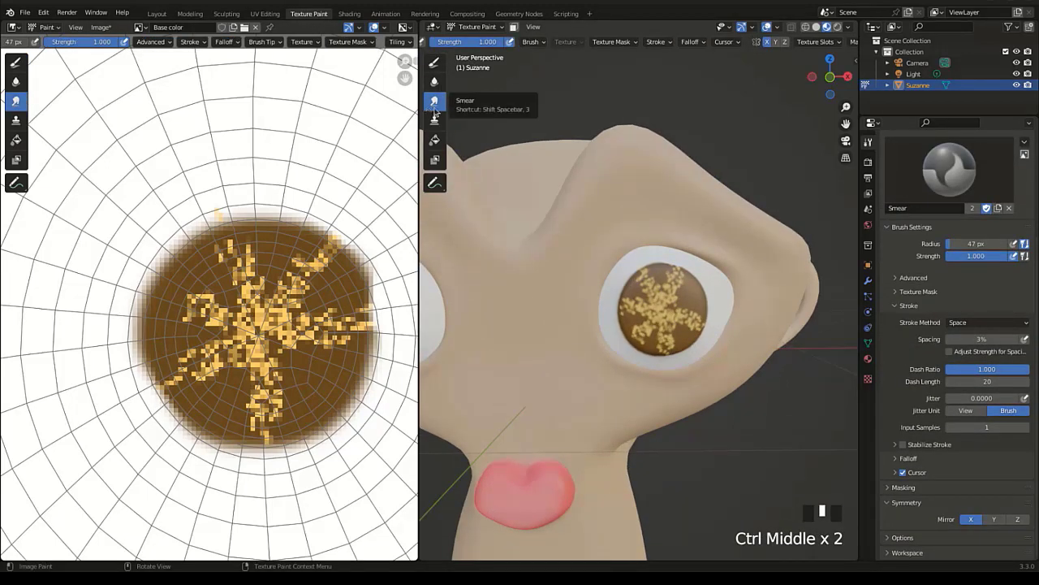
pyautogui.scroll(2, 784, 320)
pyautogui.keyDown('ctrl'); pyautogui.moveTo(784, 320); pyautogui.dragTo(608, 316, button='middle'); pyautogui.keyUp('ctrl')
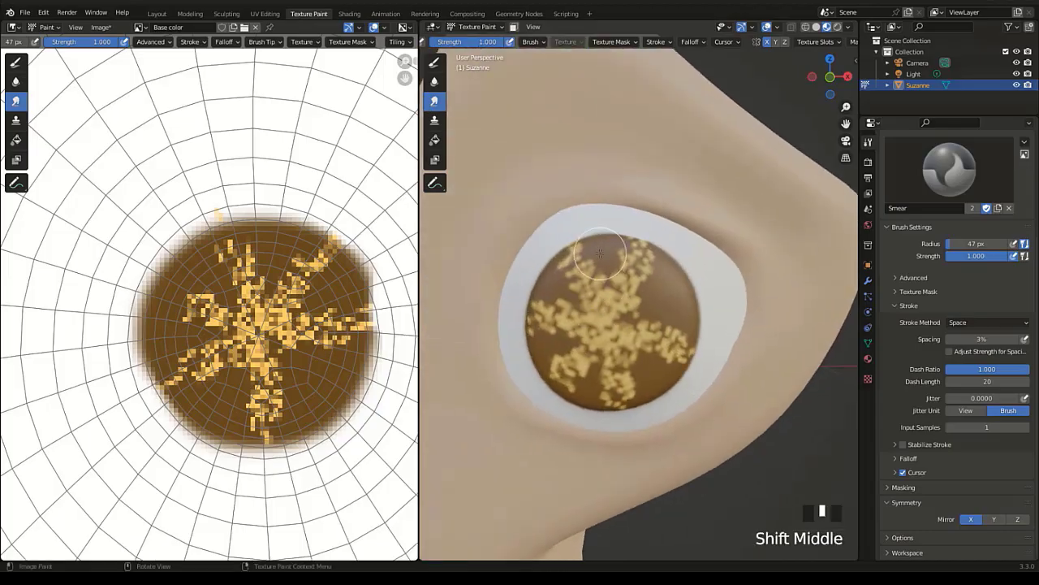
pyautogui.moveTo(600, 253)
pyautogui.mouseDown()
pyautogui.moveTo(601, 341)
pyautogui.moveTo(617, 260)
pyautogui.moveTo(645, 284)
pyautogui.moveTo(618, 325)
pyautogui.moveTo(668, 301)
pyautogui.moveTo(619, 317)
pyautogui.moveTo(666, 332)
pyautogui.moveTo(635, 335)
pyautogui.moveTo(664, 366)
pyautogui.moveTo(640, 376)
pyautogui.moveTo(613, 339)
pyautogui.moveTo(608, 382)
pyautogui.moveTo(587, 383)
pyautogui.moveTo(587, 332)
pyautogui.moveTo(557, 367)
pyautogui.moveTo(549, 329)
pyautogui.moveTo(582, 325)
pyautogui.moveTo(549, 304)
pyautogui.moveTo(573, 252)
pyautogui.mouseUp()
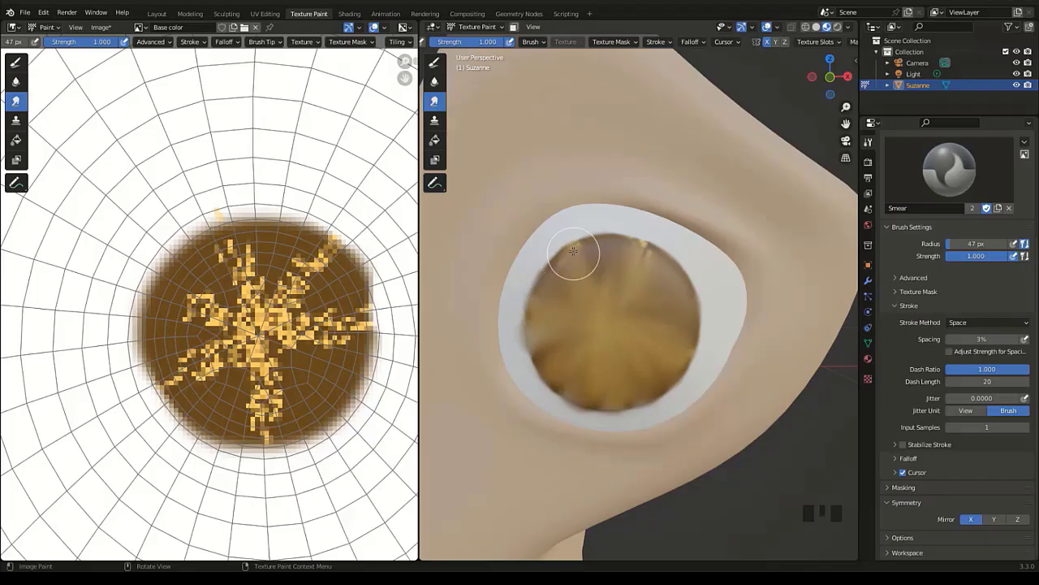
pyautogui.moveTo(654, 273)
pyautogui.mouseDown()
pyautogui.moveTo(639, 323)
pyautogui.moveTo(678, 313)
pyautogui.mouseUp()
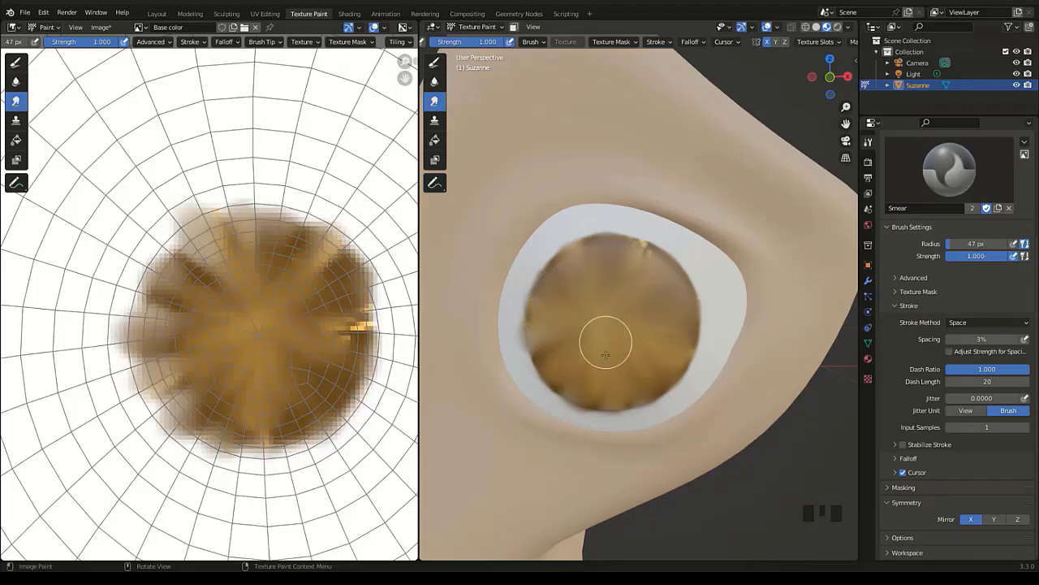
# Repaint the iris's smeared outer rim in palette brown with the draw brush, leaving the golden centre uncovered.
pyautogui.scroll(-8, 606, 344)
pyautogui.moveTo(603, 349)
pyautogui.mouseDown(button='middle')
pyautogui.moveTo(536, 382)
pyautogui.moveTo(610, 388)
pyautogui.moveTo(657, 352)
pyautogui.mouseUp(button='middle')
pyautogui.scroll(4, 572, 377)
pyautogui.scroll(3, 613, 377)
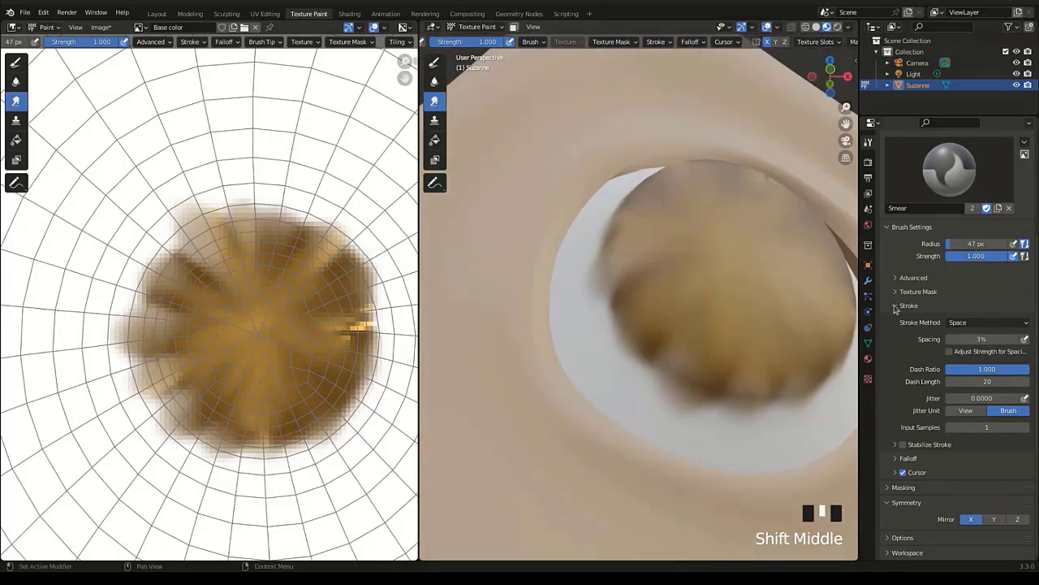
pyautogui.click(435, 62)
pyautogui.click(961, 469)
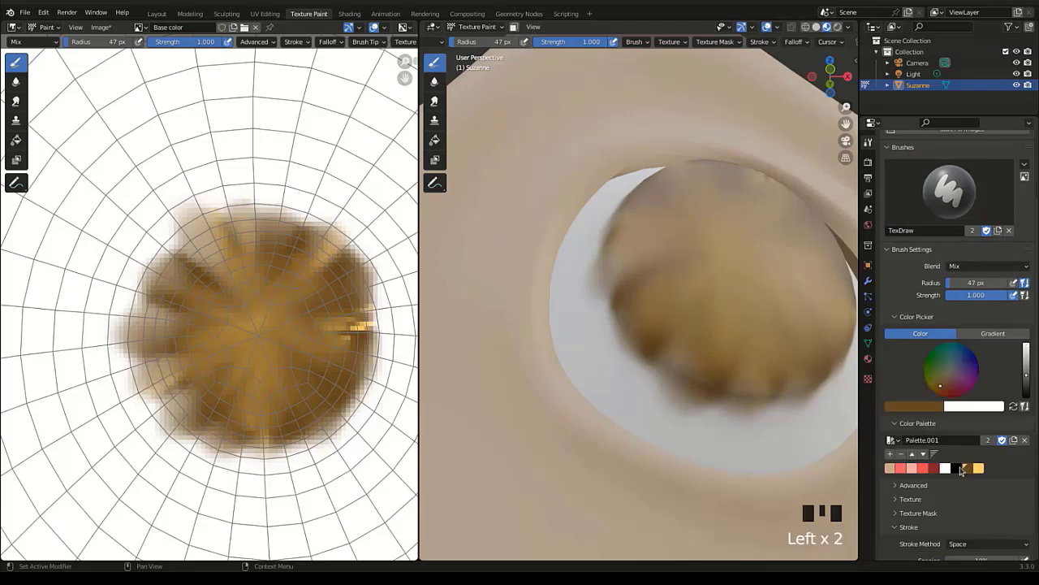
pyautogui.moveTo(631, 311)
pyautogui.mouseDown()
pyautogui.moveTo(677, 355)
pyautogui.moveTo(791, 385)
pyautogui.mouseUp()
pyautogui.moveTo(791, 385); pyautogui.dragTo(765, 376, button='middle')
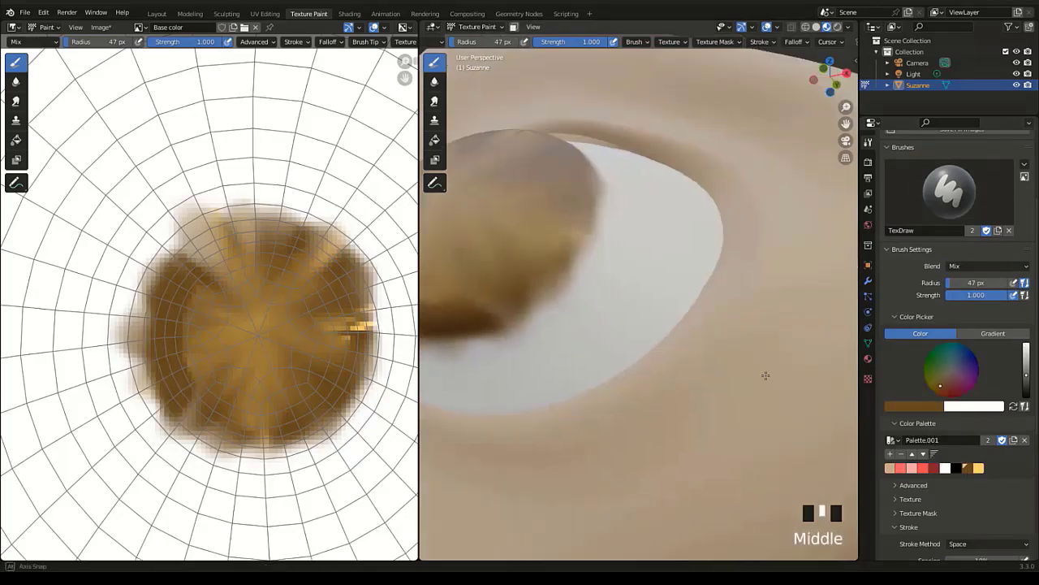
pyautogui.keyDown('shift'); pyautogui.moveTo(536, 301); pyautogui.dragTo(550, 330, button='middle'); pyautogui.keyUp('shift')
pyautogui.moveTo(550, 330)
pyautogui.mouseDown()
pyautogui.moveTo(601, 287)
pyautogui.moveTo(629, 181)
pyautogui.mouseUp()
pyautogui.keyDown('shift'); pyautogui.moveTo(628, 181); pyautogui.dragTo(605, 363, button='middle'); pyautogui.keyUp('shift')
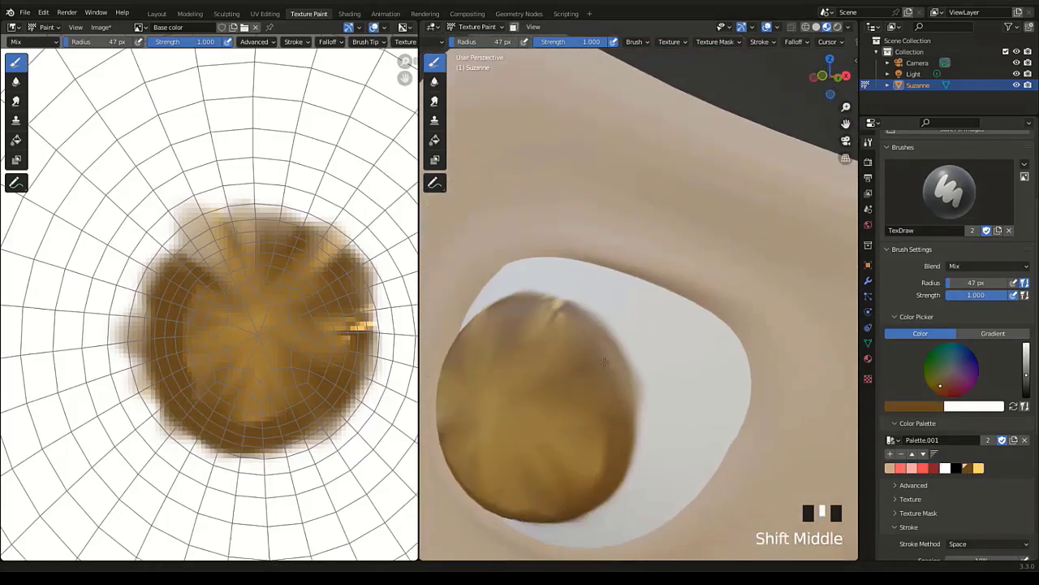
pyautogui.moveTo(576, 317); pyautogui.dragTo(609, 374)
pyautogui.keyDown('shift'); pyautogui.moveTo(569, 362); pyautogui.dragTo(736, 468, button='middle'); pyautogui.keyUp('shift')
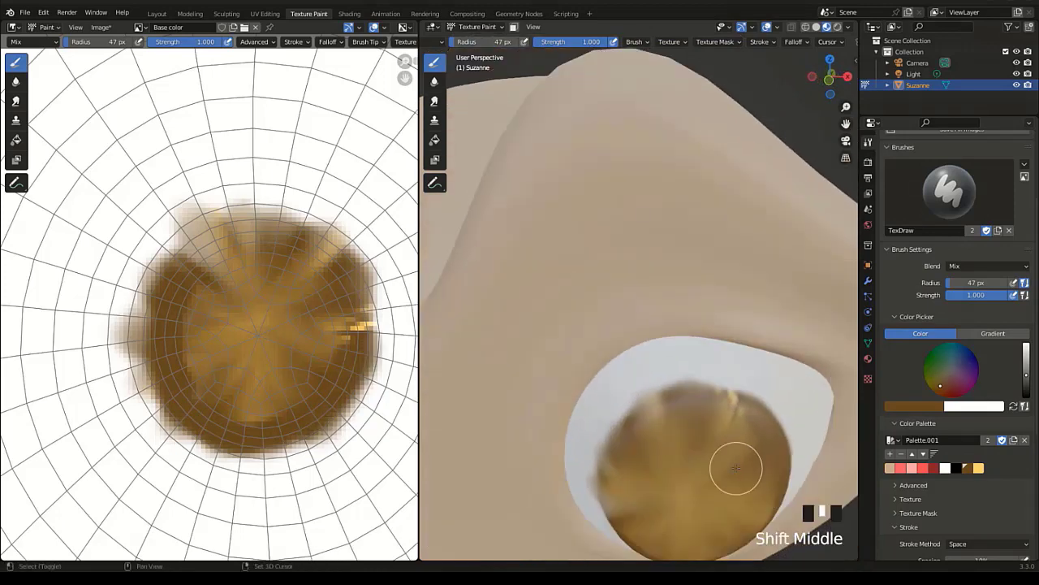
pyautogui.moveTo(738, 411)
pyautogui.mouseDown()
pyautogui.moveTo(675, 399)
pyautogui.moveTo(640, 418)
pyautogui.moveTo(621, 496)
pyautogui.mouseUp()
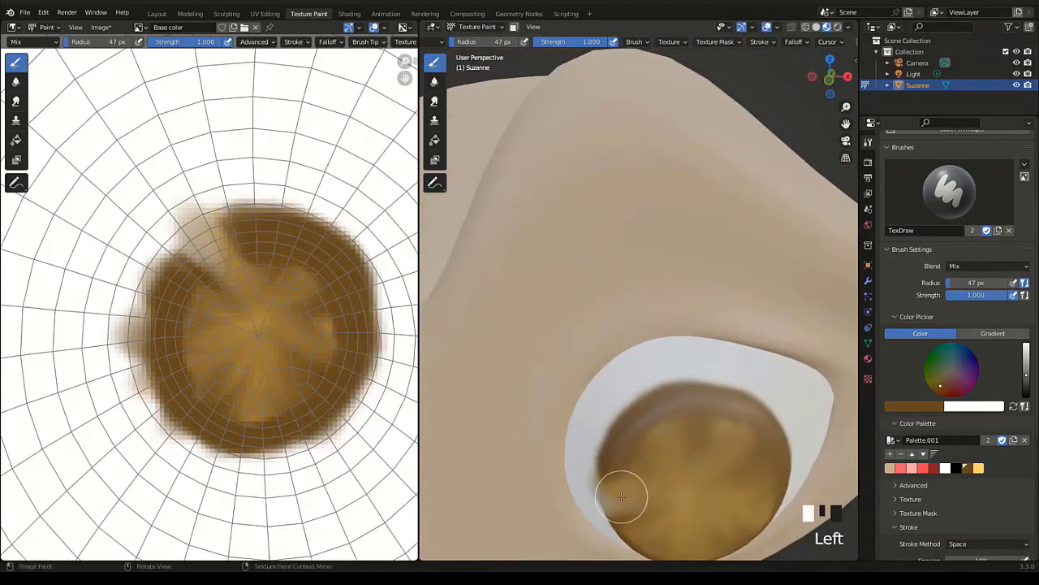
pyautogui.keyDown('shift'); pyautogui.moveTo(621, 496); pyautogui.dragTo(665, 292, button='middle'); pyautogui.keyUp('shift')
pyautogui.moveTo(666, 292)
pyautogui.mouseDown()
pyautogui.moveTo(680, 225)
pyautogui.moveTo(698, 284)
pyautogui.moveTo(703, 268)
pyautogui.mouseUp()
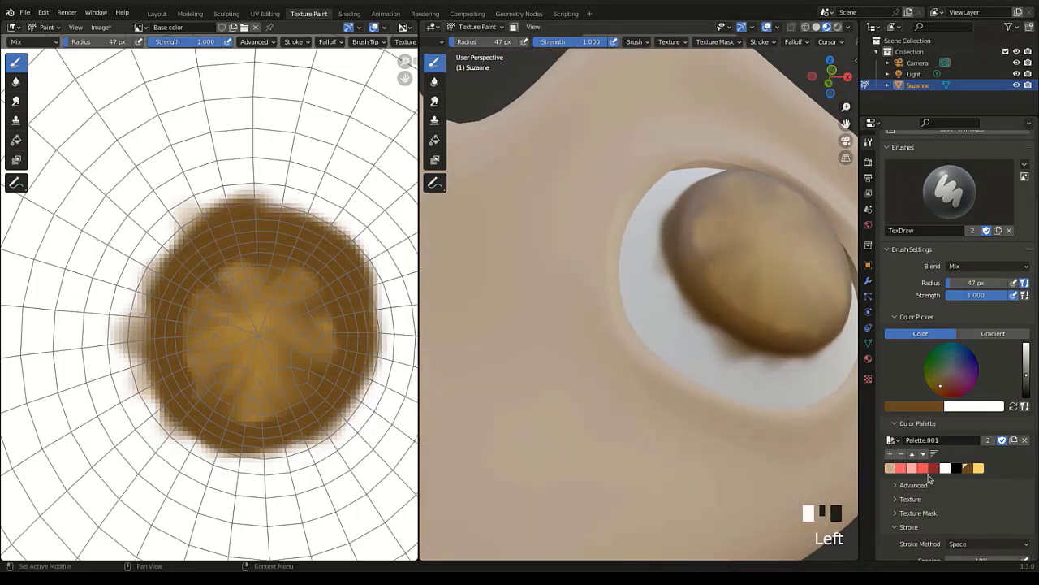
# Paint palette white around the iris to trim the smudged brown edge back to a clean circle.
pyautogui.click(945, 469)
pyautogui.moveTo(677, 320); pyautogui.dragTo(760, 365)
pyautogui.moveTo(760, 365); pyautogui.dragTo(584, 301, button='middle')
pyautogui.moveTo(583, 301); pyautogui.dragTo(680, 187)
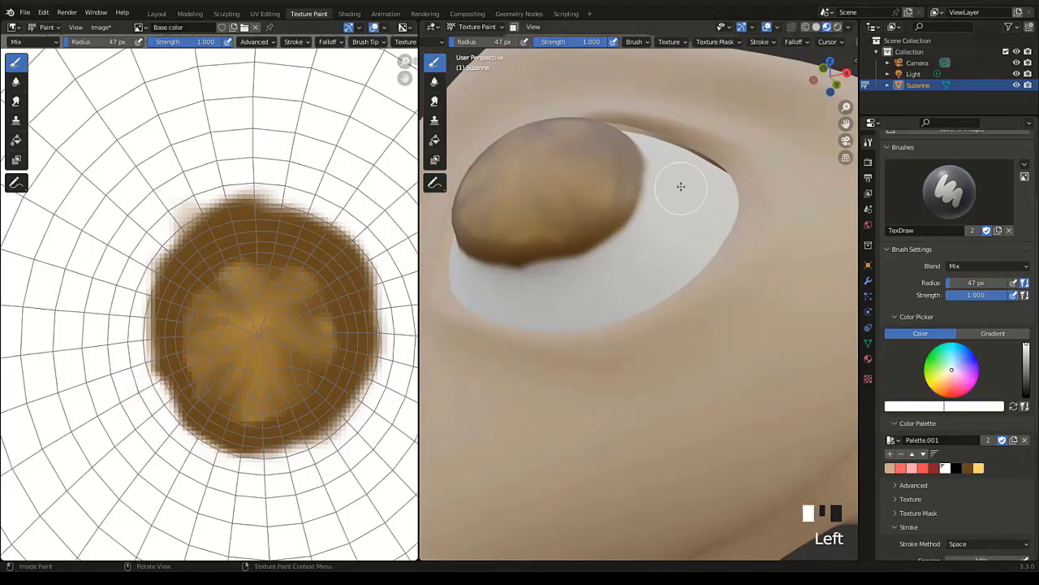
pyautogui.moveTo(680, 187); pyautogui.dragTo(511, 347, button='middle')
pyautogui.moveTo(512, 348)
pyautogui.mouseDown()
pyautogui.moveTo(549, 353)
pyautogui.moveTo(583, 439)
pyautogui.mouseUp()
pyautogui.moveTo(479, 320)
pyautogui.mouseDown(button='middle')
pyautogui.moveTo(550, 360)
pyautogui.moveTo(737, 424)
pyautogui.mouseUp(button='middle')
pyautogui.moveTo(737, 424)
pyautogui.mouseDown()
pyautogui.moveTo(654, 431)
pyautogui.moveTo(617, 500)
pyautogui.mouseUp()
pyautogui.moveTo(618, 499); pyautogui.dragTo(591, 236, button='middle')
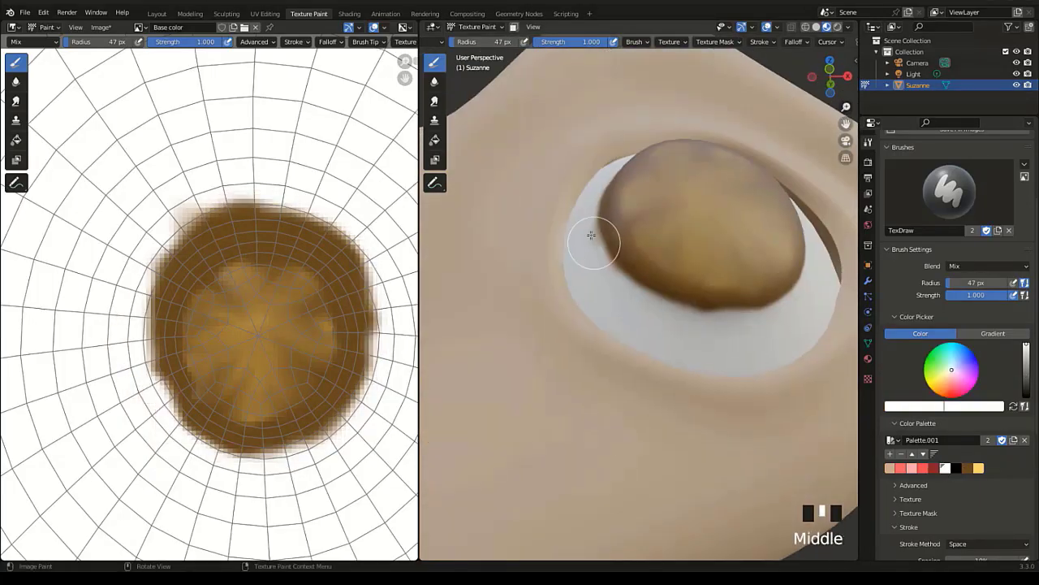
pyautogui.moveTo(592, 213)
pyautogui.mouseDown()
pyautogui.moveTo(597, 249)
pyautogui.moveTo(583, 229)
pyautogui.mouseUp()
pyautogui.moveTo(583, 228); pyautogui.dragTo(659, 316, button='middle')
pyautogui.moveTo(659, 317); pyautogui.dragTo(639, 350)
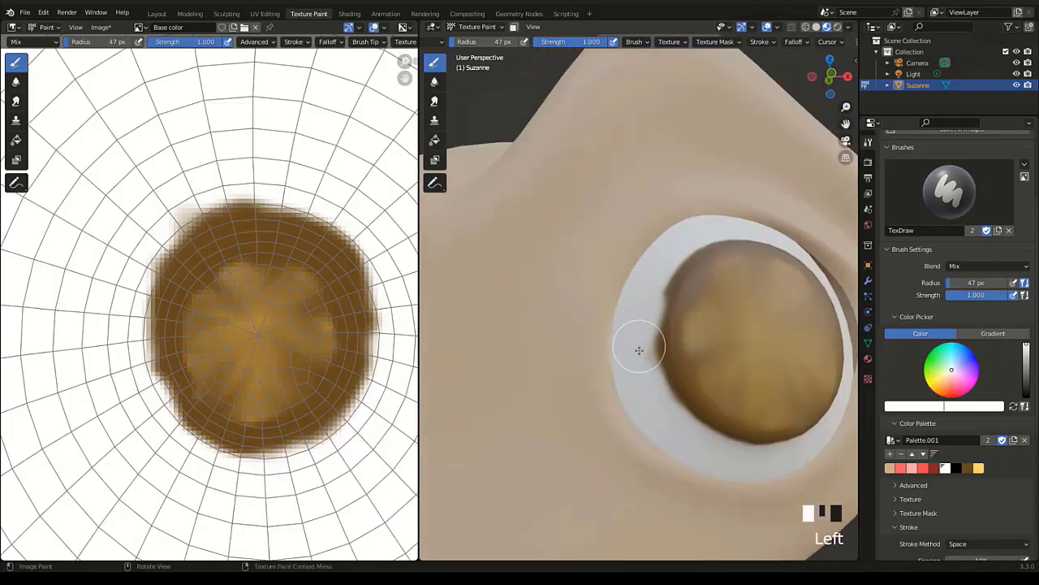
# Blend the iris's golden centre into its brown rim with the Soften brush in the image editor and set its radius to 8 px.
pyautogui.moveTo(639, 350); pyautogui.dragTo(673, 393, button='middle')
pyautogui.scroll(-5, 674, 393)
pyautogui.click(435, 81)
pyautogui.scroll(8, 566, 487)
pyautogui.moveTo(566, 487)
pyautogui.keyDown('shift'); pyautogui.mouseDown(button='middle')
pyautogui.moveTo(608, 336)
pyautogui.moveTo(663, 357)
pyautogui.moveTo(746, 431)
pyautogui.mouseUp(button='middle'); pyautogui.keyUp('shift')
pyautogui.moveTo(745, 431); pyautogui.dragTo(745, 414)
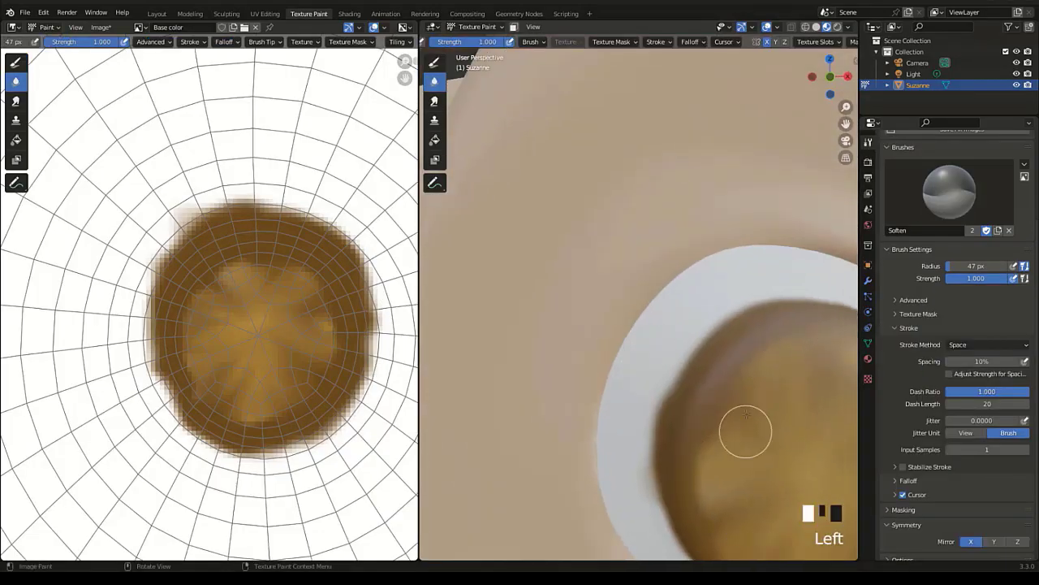
pyautogui.press('f')
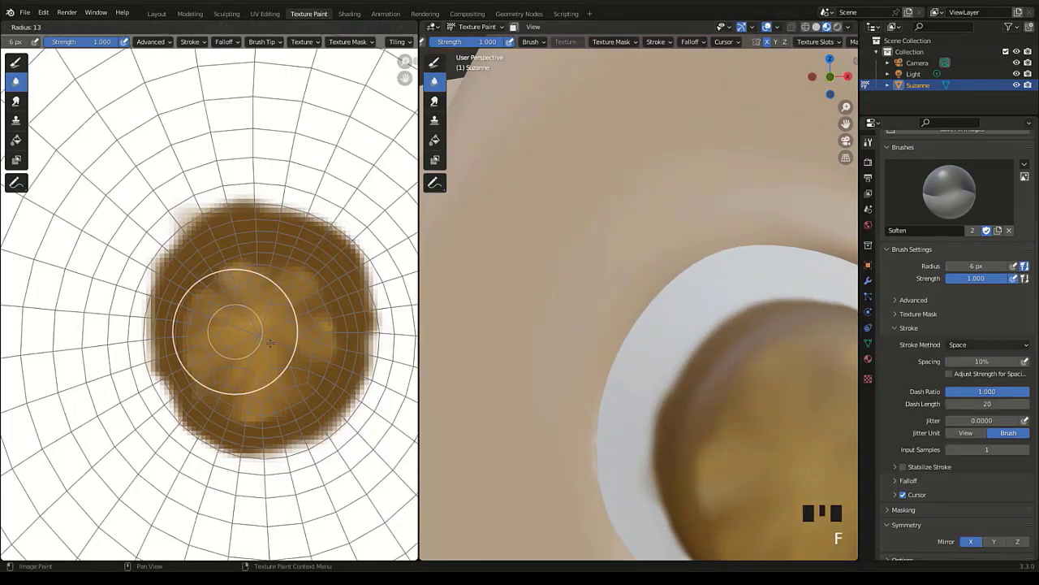
pyautogui.click(272, 342)
pyautogui.moveTo(257, 292); pyautogui.dragTo(241, 274)
pyautogui.moveTo(241, 273)
pyautogui.mouseDown()
pyautogui.moveTo(231, 272)
pyautogui.moveTo(233, 370)
pyautogui.moveTo(298, 341)
pyautogui.moveTo(291, 286)
pyautogui.moveTo(216, 386)
pyautogui.moveTo(200, 314)
pyautogui.moveTo(235, 276)
pyautogui.mouseUp()
pyautogui.press('f')
pyautogui.click(287, 324)
pyautogui.scroll(-3, 687, 388)
pyautogui.keyDown('shift'); pyautogui.moveTo(687, 388); pyautogui.dragTo(589, 388, button='middle'); pyautogui.keyUp('shift')
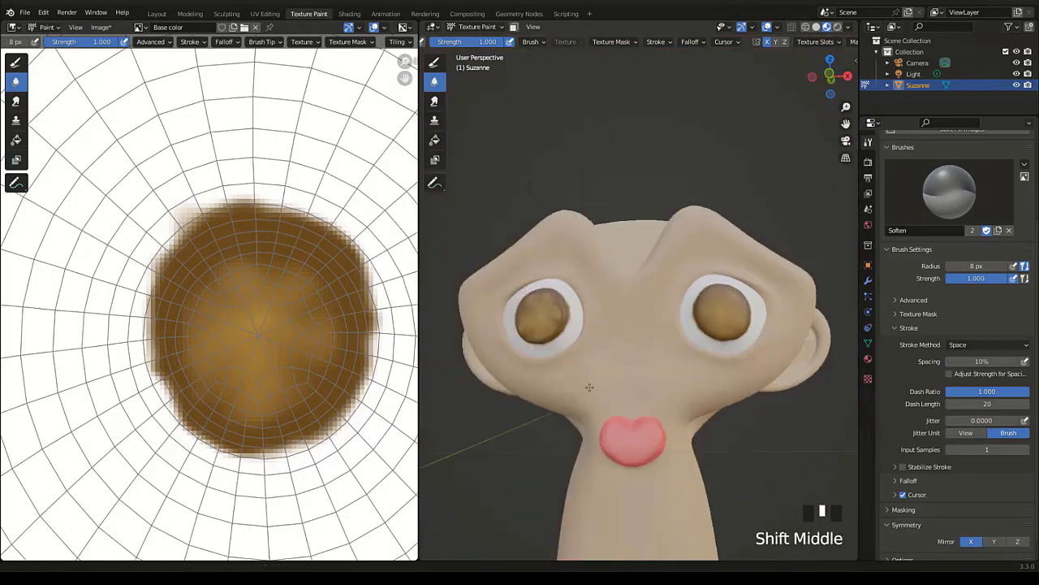
# Soften the transition between the golden centre and brown rim on the other eye's iris in the image editor.
pyautogui.scroll(2, 590, 387)
pyautogui.moveTo(244, 341); pyautogui.dragTo(209, 268)
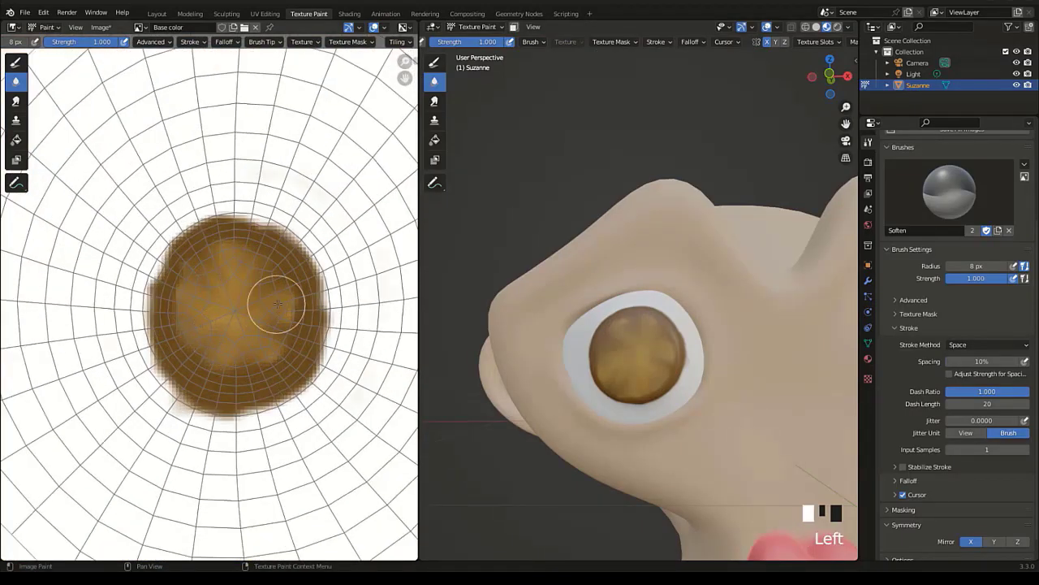
pyautogui.moveTo(277, 305); pyautogui.dragTo(210, 356)
pyautogui.scroll(-5, 692, 349)
pyautogui.moveTo(692, 349); pyautogui.dragTo(705, 368, button='middle')
pyautogui.scroll(-1, 277, 350)
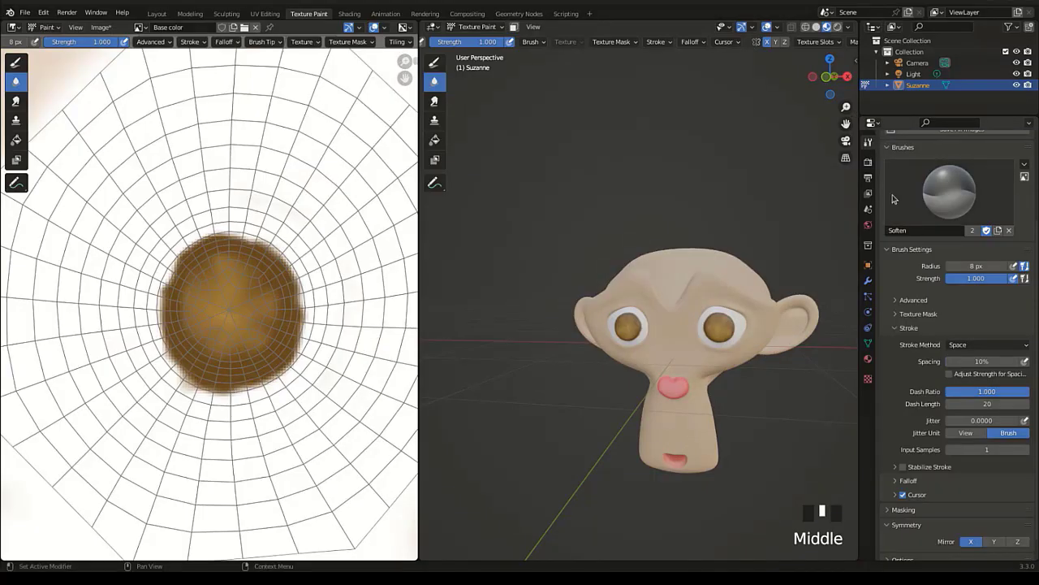
# Set the draw brush to palette black with a 12 px radius, sized for a pupil at the iris centre.
pyautogui.click(434, 63)
pyautogui.click(956, 467)
pyautogui.scroll(2, 288, 261)
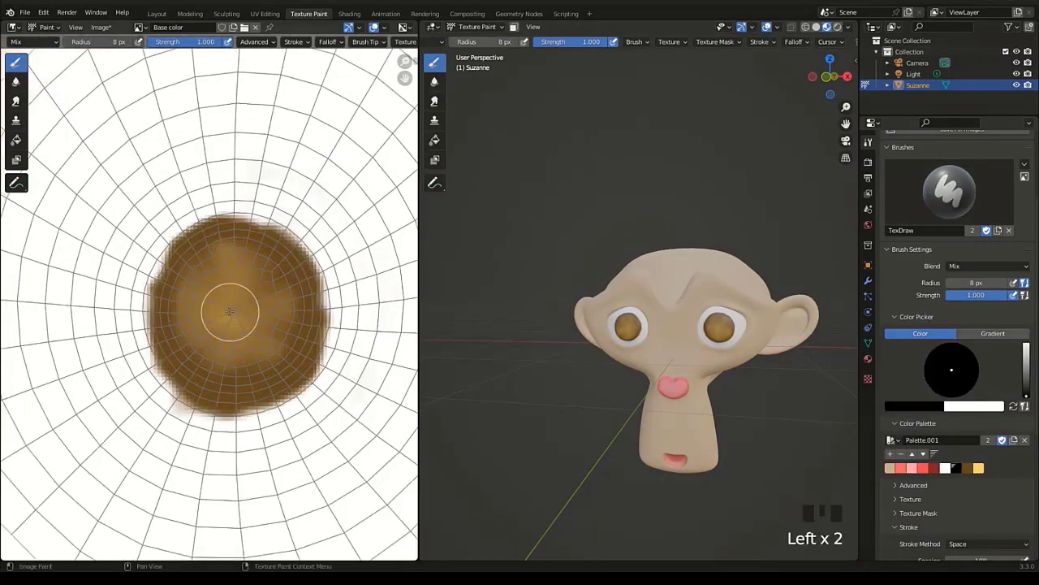
pyautogui.press('f')
pyautogui.click(257, 358)
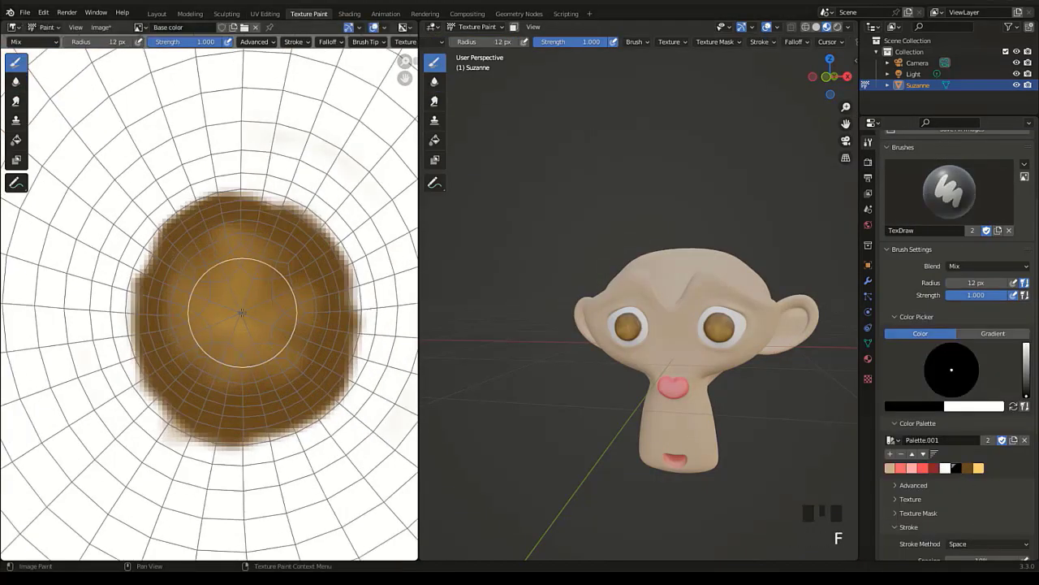
# Paint a solid black pupil at the centre of the iris in the image editor with a 14 px brush radius.
pyautogui.press('f')
pyautogui.click(244, 317)
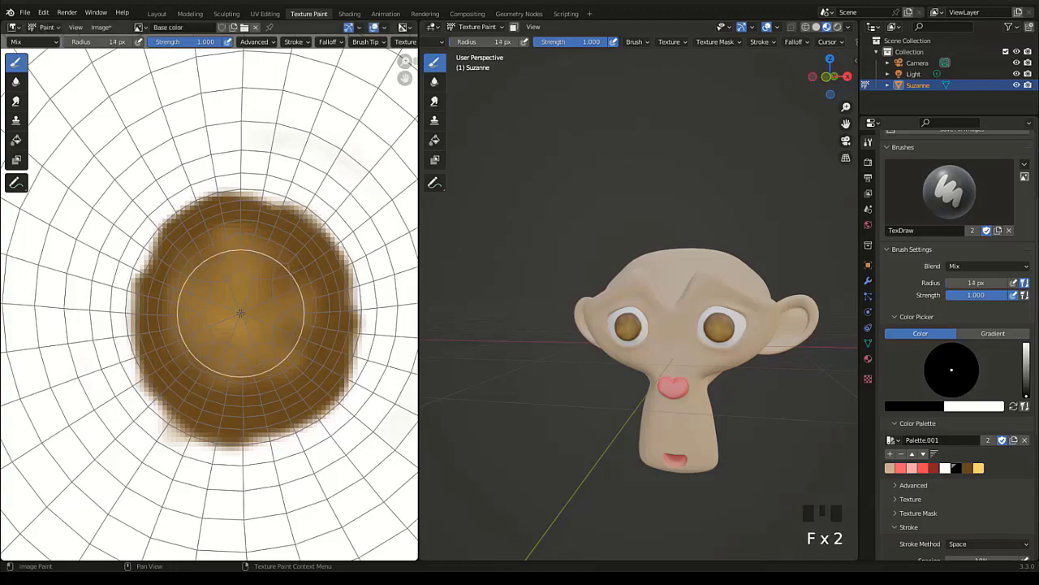
pyautogui.click(240, 313)
pyautogui.click(240, 313)
pyautogui.click(240, 312)
pyautogui.click(241, 312)
pyautogui.click(241, 313)
pyautogui.click(241, 313)
pyautogui.click(241, 312)
pyautogui.click(241, 313)
pyautogui.click(240, 313)
pyautogui.tripleClick(240, 313)
pyautogui.tripleClick(240, 313)
pyautogui.click(241, 313)
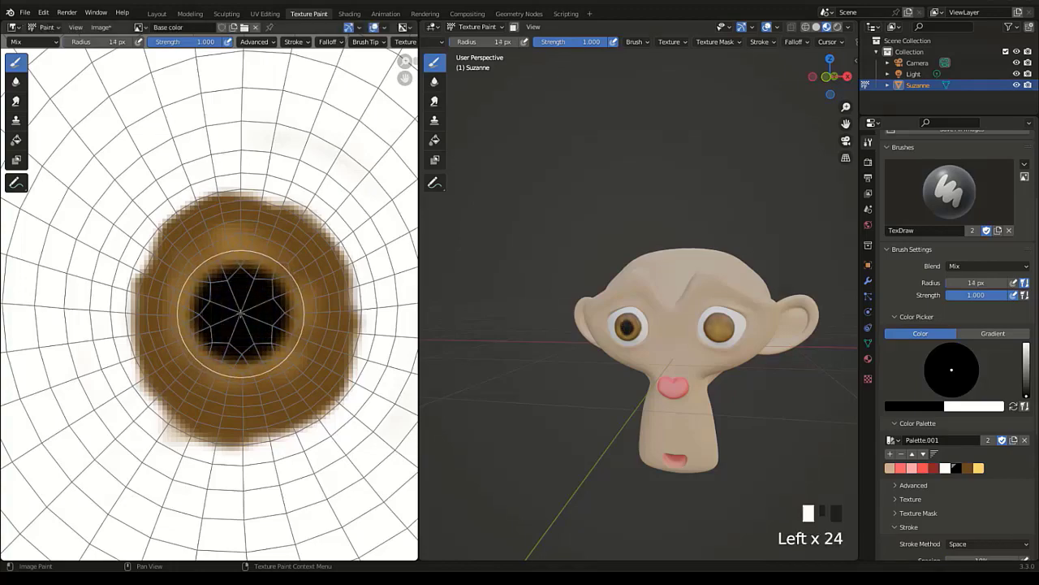
pyautogui.tripleClick(239, 314)
# Paint a matching black pupil at the centre of the other eye's iris in the image editor.
pyautogui.scroll(1, 239, 314)
pyautogui.scroll(-6, 241, 313)
pyautogui.scroll(7, 269, 475)
pyautogui.scroll(1, 293, 291)
pyautogui.scroll(-2, 305, 309)
pyautogui.moveTo(322, 326); pyautogui.dragTo(227, 355, button='middle')
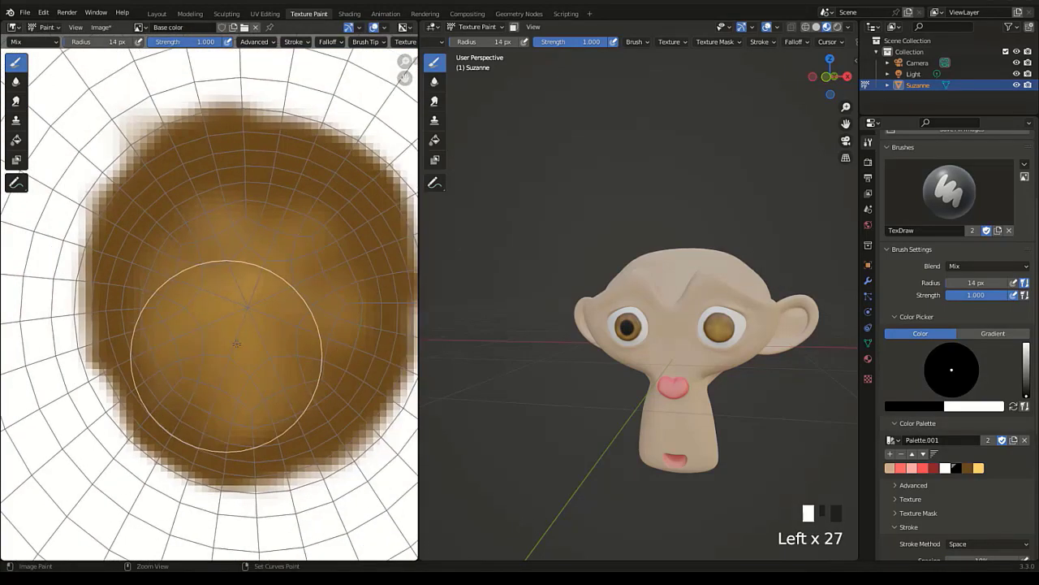
pyautogui.tripleClick(247, 306)
pyautogui.tripleClick(247, 306)
pyautogui.doubleClick(247, 306)
pyautogui.tripleClick(247, 306)
pyautogui.tripleClick(247, 307)
pyautogui.tripleClick(247, 306)
pyautogui.tripleClick(247, 306)
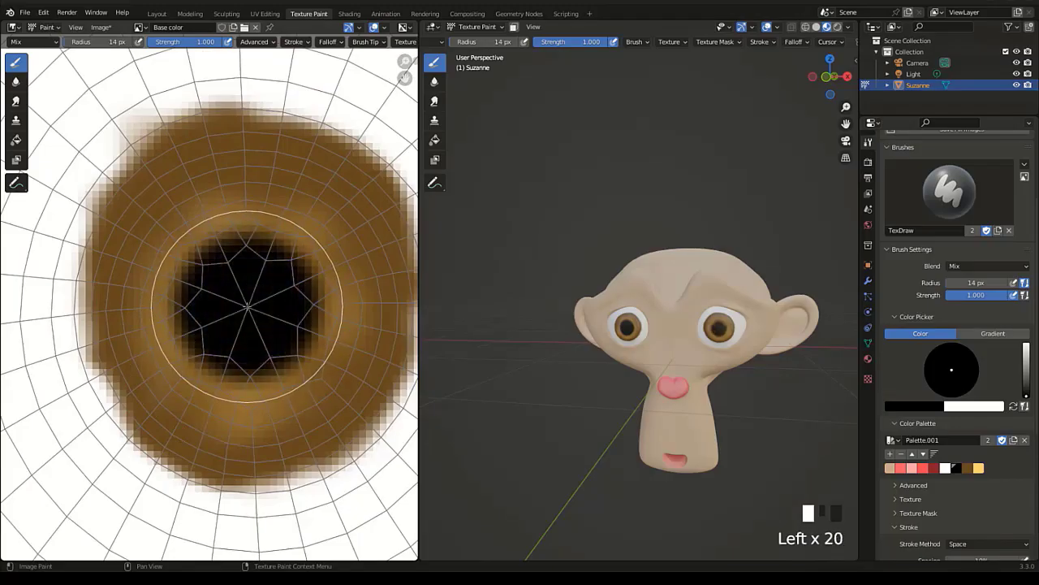
pyautogui.tripleClick(247, 306)
pyautogui.tripleClick(247, 306)
# Set the brush colour to hex FFA68B for the ears and add this peach tone to the palette.
pyautogui.moveTo(604, 417); pyautogui.dragTo(666, 415, button='middle')
pyautogui.moveTo(725, 396); pyautogui.dragTo(709, 323, button='middle')
pyautogui.scroll(2, 638, 370)
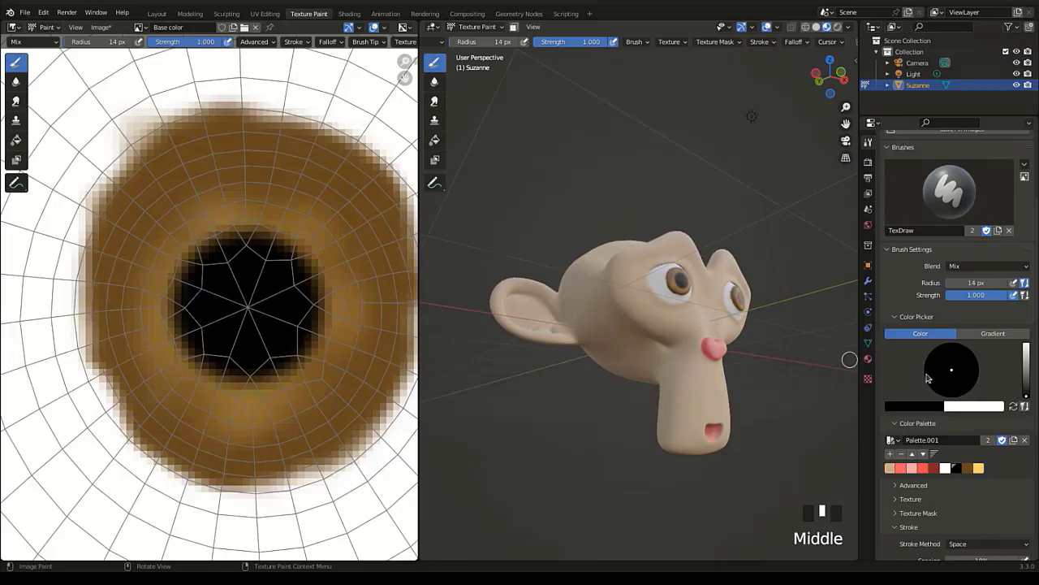
pyautogui.click(920, 408)
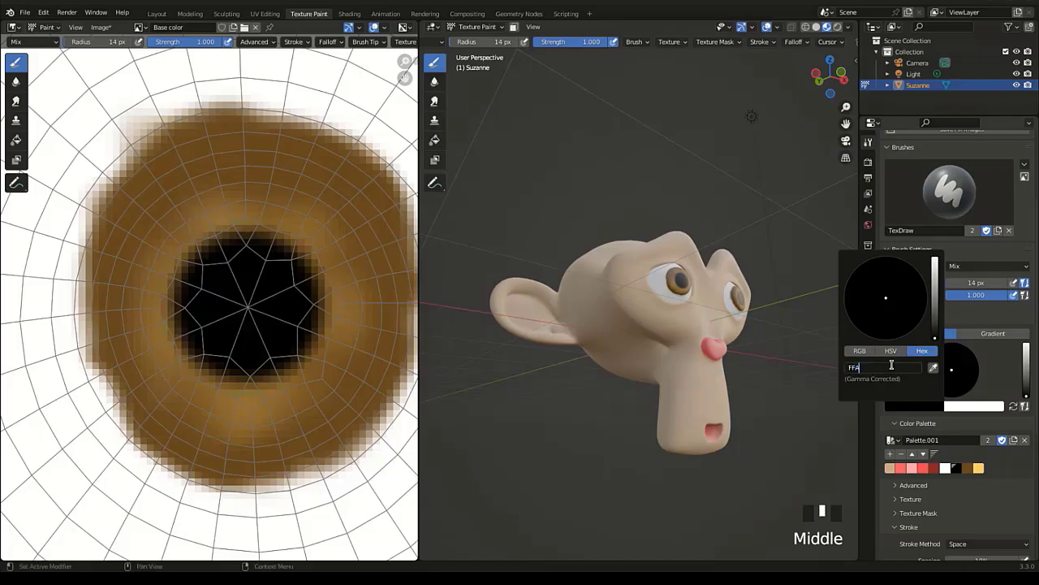
pyautogui.click(892, 366)
pyautogui.write('FFA68B')
pyautogui.press('Return')
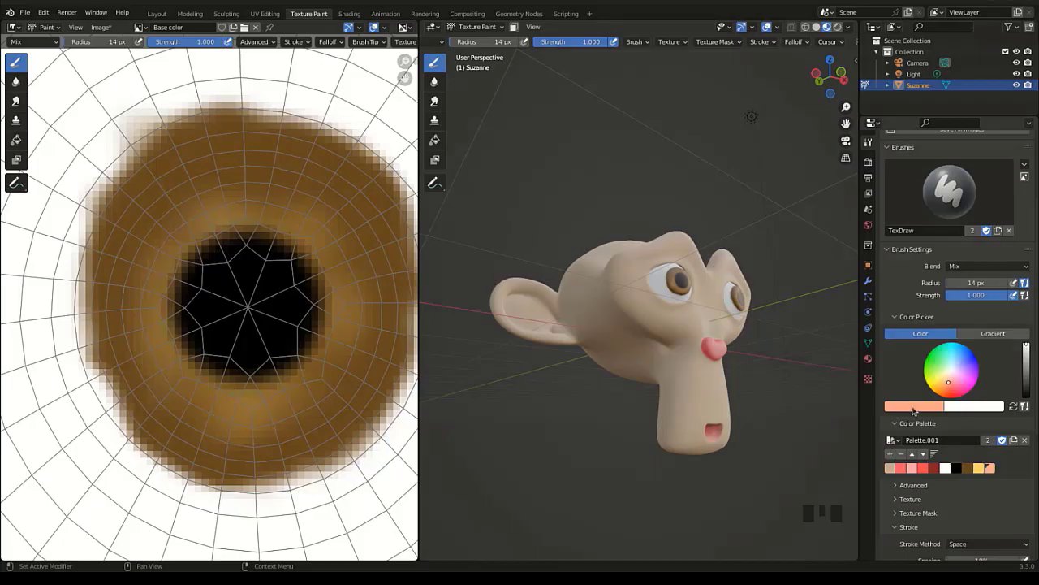
# Change the brush colour to a deeper coral pink by hex code and add it to the palette.
pyautogui.click(915, 410)
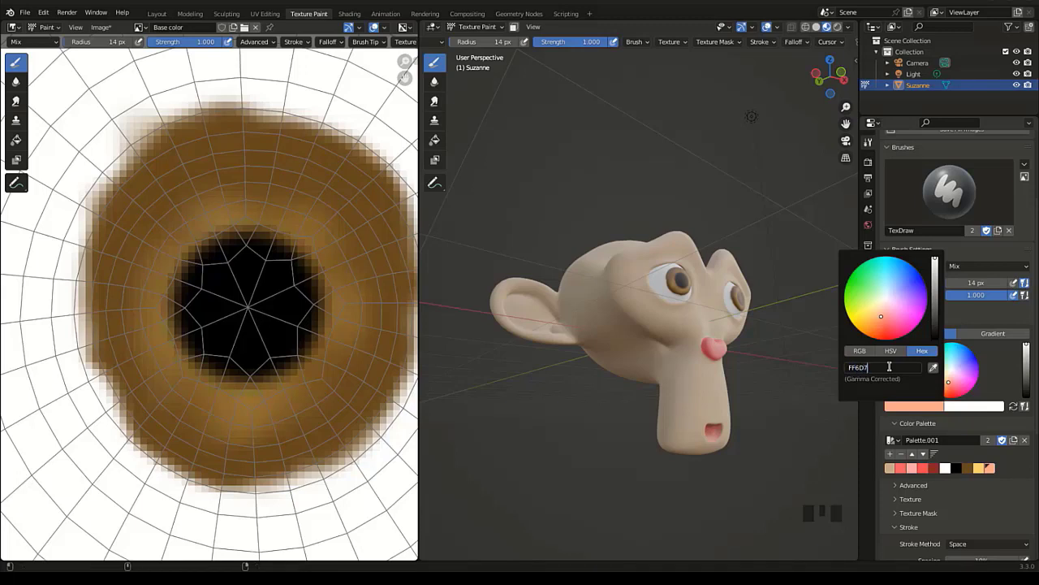
pyautogui.press('Return')
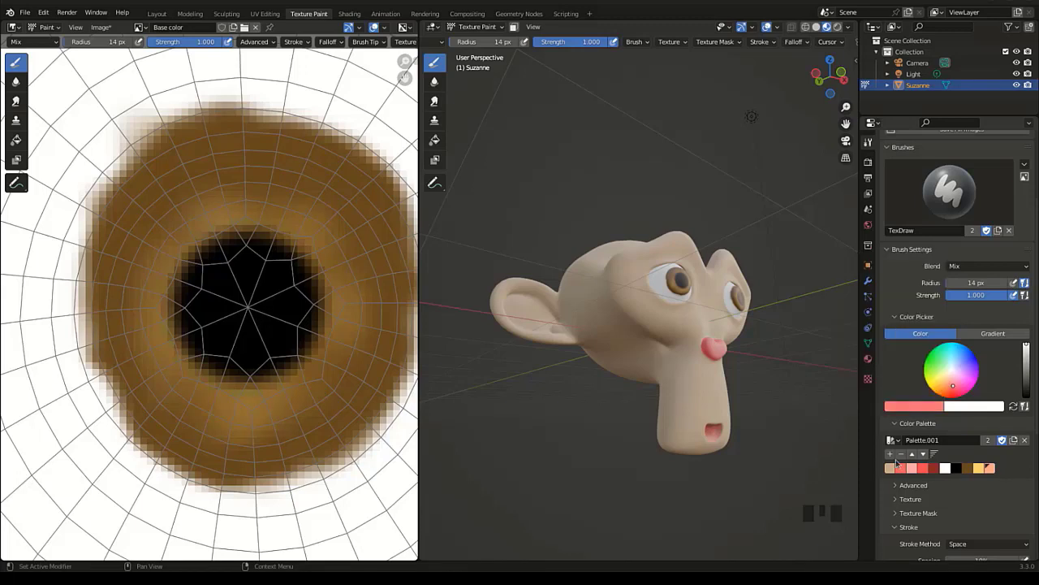
pyautogui.click(998, 469)
# Reorder the palette swatches to skin tone, peach, coral, brown and yellow first, with white and black ahead of the last two reds.
pyautogui.click(990, 468)
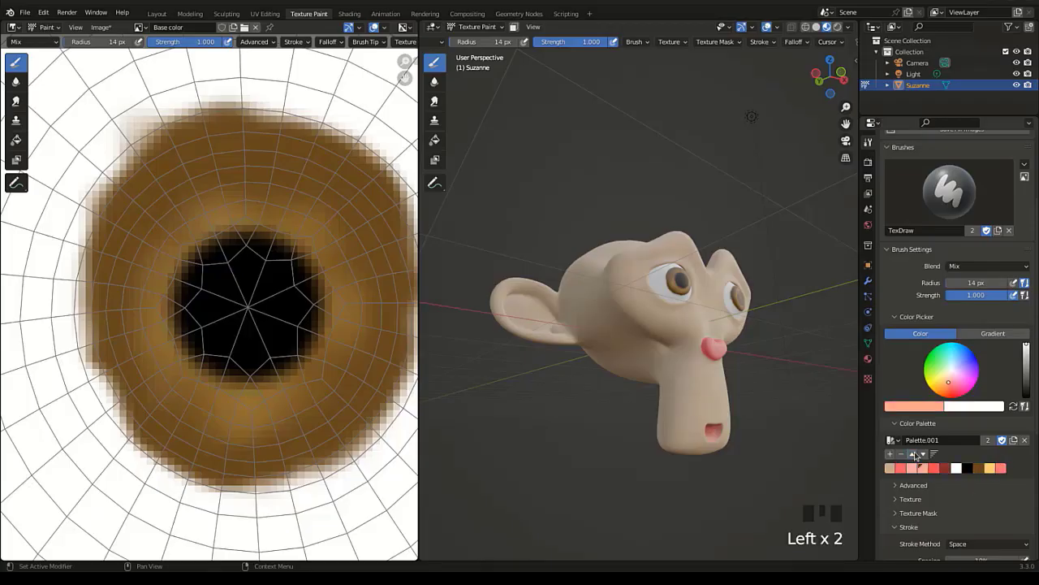
pyautogui.click(1001, 468)
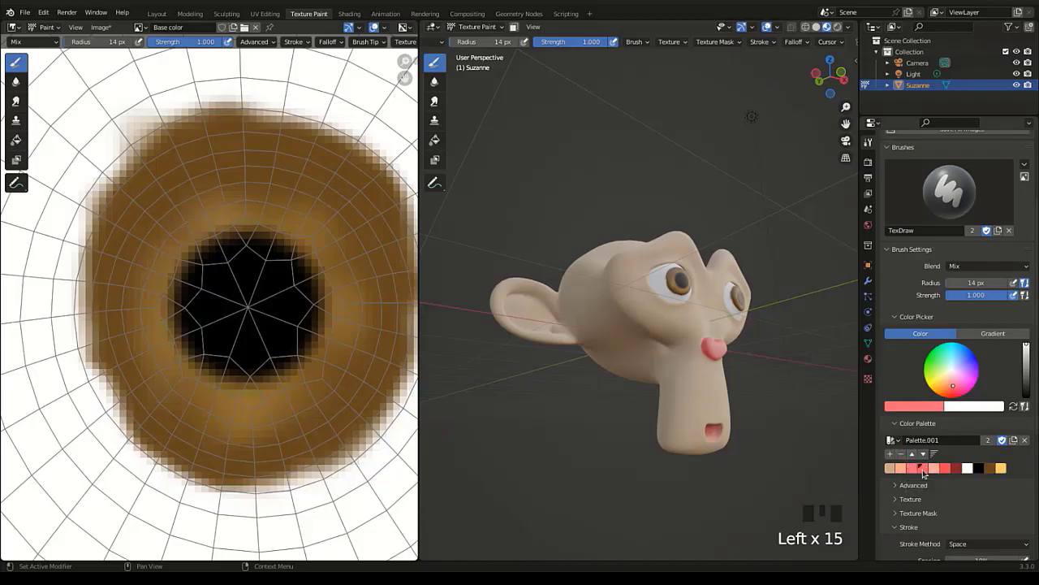
pyautogui.click(990, 469)
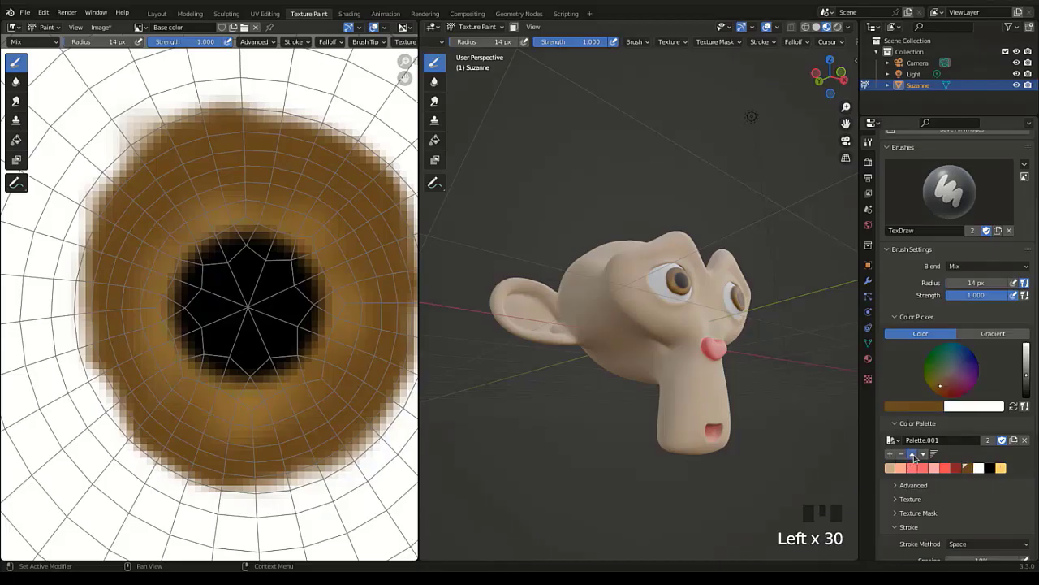
pyautogui.click(1002, 469)
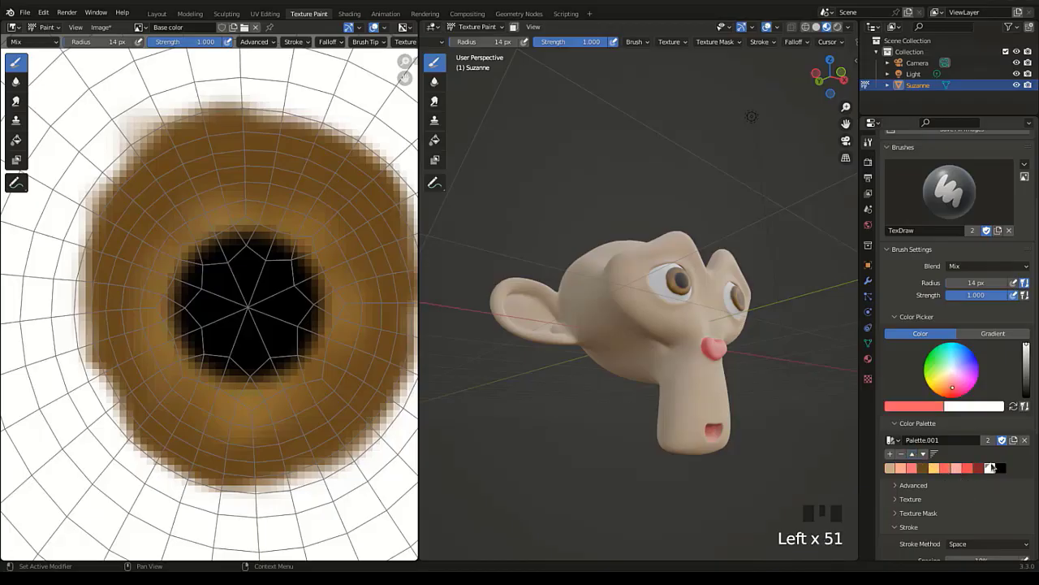
pyautogui.click(992, 468)
pyautogui.click(1003, 468)
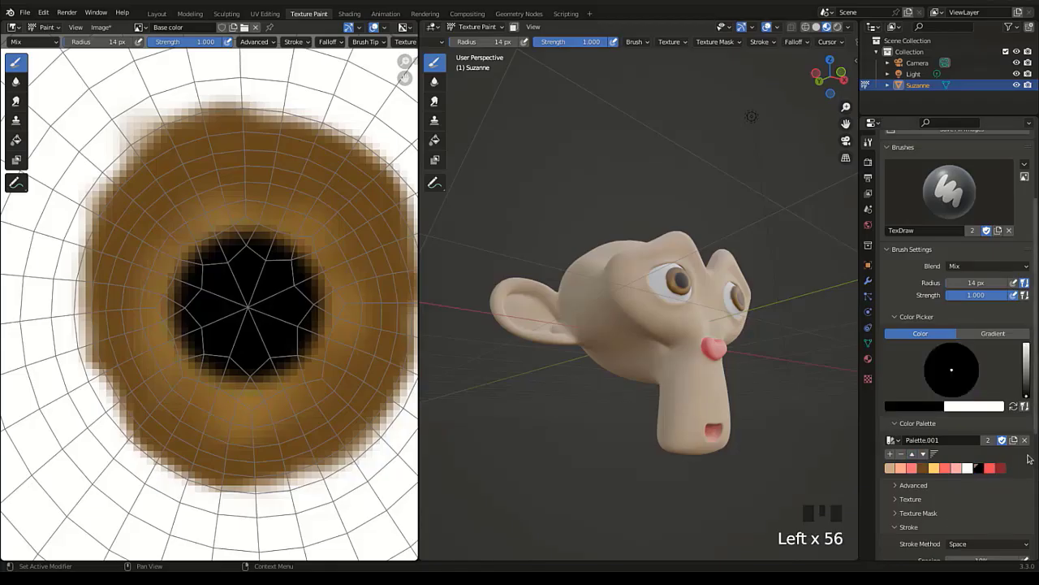
# Paint the inner hollow of the ear with the palette's peach tone, using a 60 px brush radius.
pyautogui.click(890, 469)
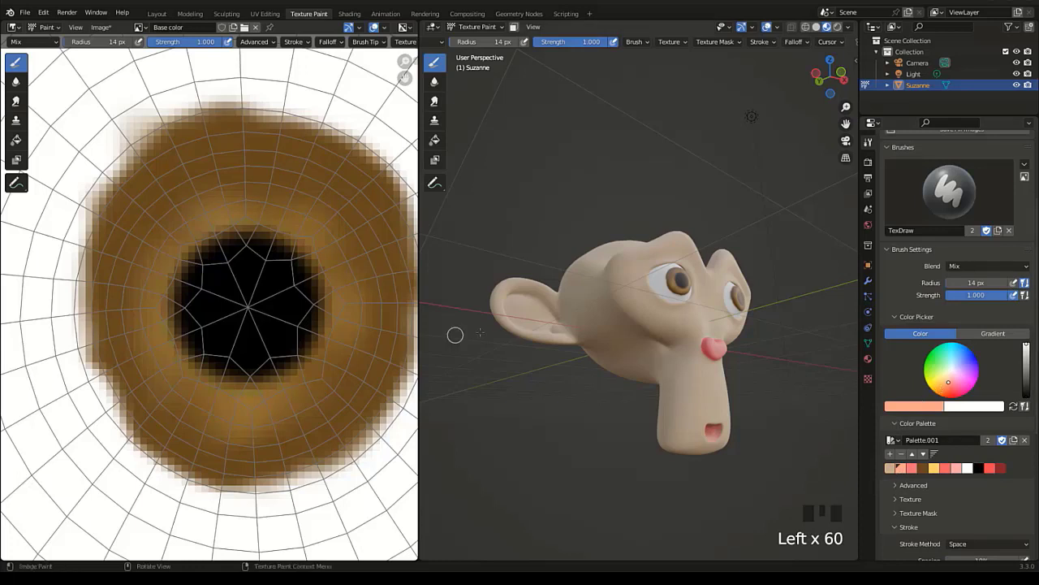
pyautogui.keyDown('shift'); pyautogui.moveTo(455, 334); pyautogui.dragTo(644, 326, button='middle'); pyautogui.keyUp('shift')
pyautogui.scroll(5, 539, 325)
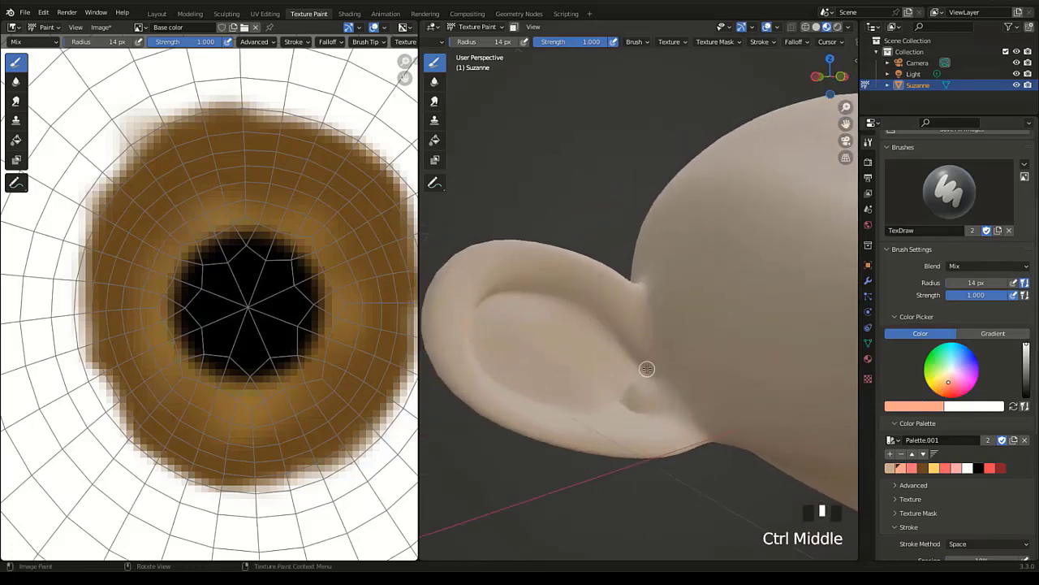
pyautogui.press('f')
pyautogui.click(691, 392)
pyautogui.moveTo(641, 392)
pyautogui.mouseDown()
pyautogui.moveTo(635, 364)
pyautogui.moveTo(563, 306)
pyautogui.moveTo(480, 319)
pyautogui.moveTo(534, 395)
pyautogui.moveTo(656, 412)
pyautogui.mouseUp()
pyautogui.press('f')
pyautogui.click(642, 344)
pyautogui.moveTo(656, 413); pyautogui.dragTo(563, 390, button='middle')
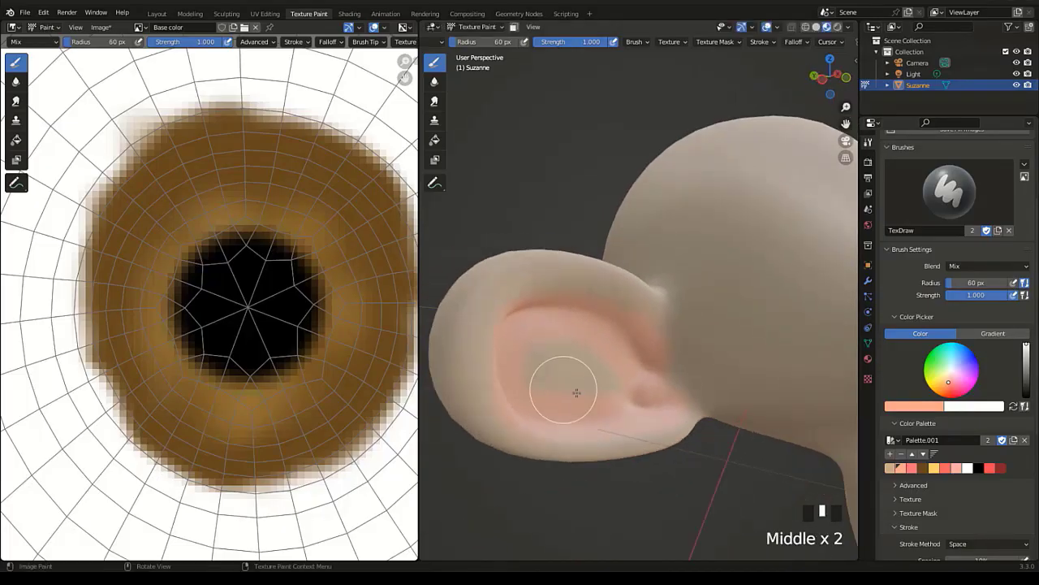
# Paint the ear's outer rim and lower edge in peach, down to where it joins the head.
pyautogui.moveTo(505, 266); pyautogui.dragTo(460, 314)
pyautogui.moveTo(579, 462)
pyautogui.mouseDown(button='middle')
pyautogui.moveTo(550, 431)
pyautogui.moveTo(499, 336)
pyautogui.mouseUp(button='middle')
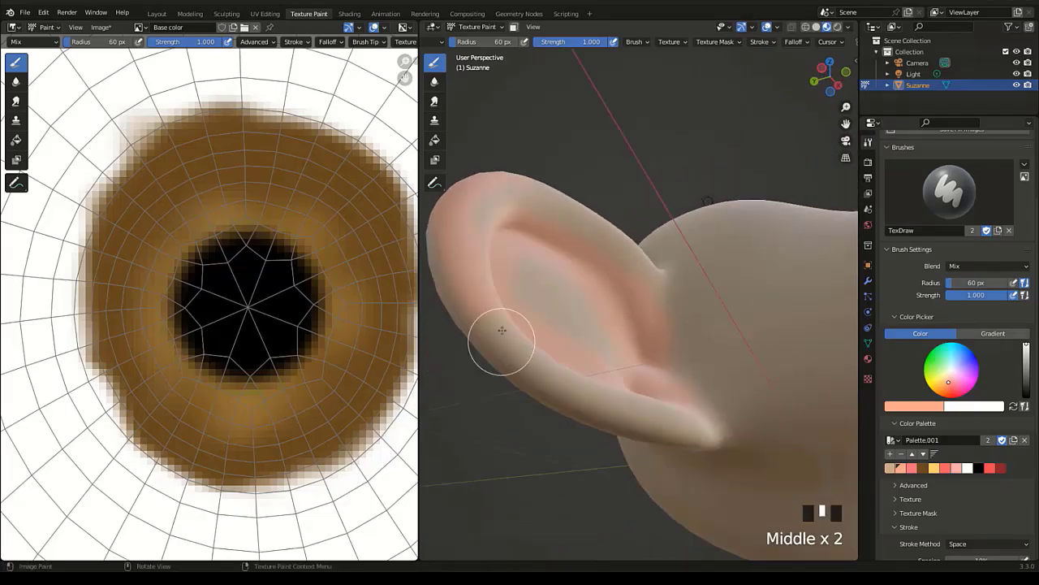
pyautogui.click(719, 454)
pyautogui.moveTo(719, 454); pyautogui.dragTo(779, 211, button='middle')
pyautogui.moveTo(789, 197)
pyautogui.mouseDown()
pyautogui.moveTo(764, 349)
pyautogui.moveTo(605, 463)
pyautogui.mouseUp()
pyautogui.moveTo(605, 463); pyautogui.dragTo(601, 390, button='middle')
pyautogui.scroll(3, 601, 390)
pyautogui.scroll(2, 669, 249)
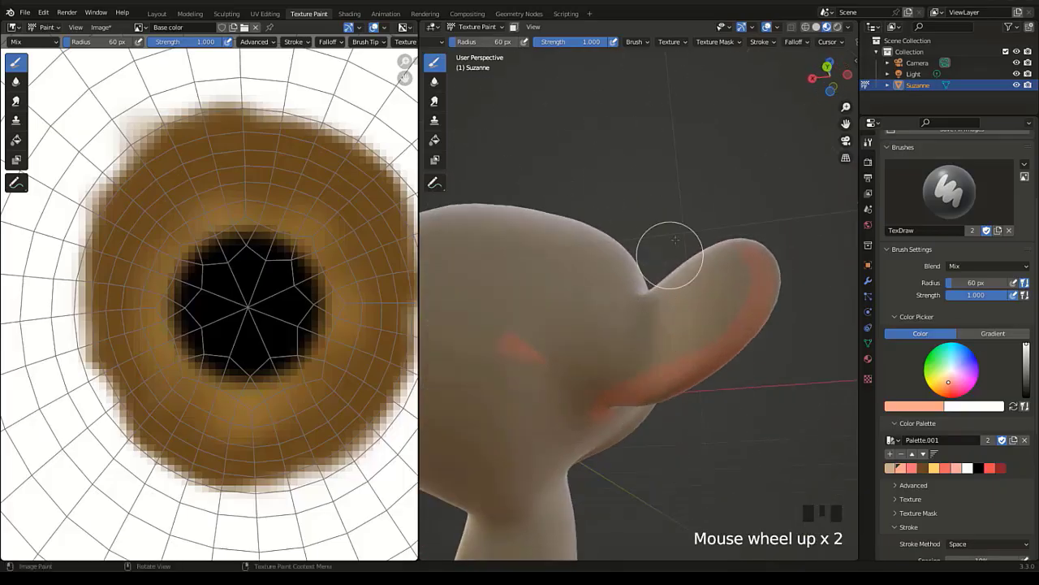
# Spread peach strokes over the back of the ear and fill its outer edge.
pyautogui.moveTo(668, 248); pyautogui.dragTo(660, 322, button='middle')
pyautogui.moveTo(660, 322)
pyautogui.mouseDown()
pyautogui.moveTo(671, 330)
pyautogui.moveTo(623, 425)
pyautogui.mouseUp()
pyautogui.moveTo(768, 345); pyautogui.dragTo(775, 304)
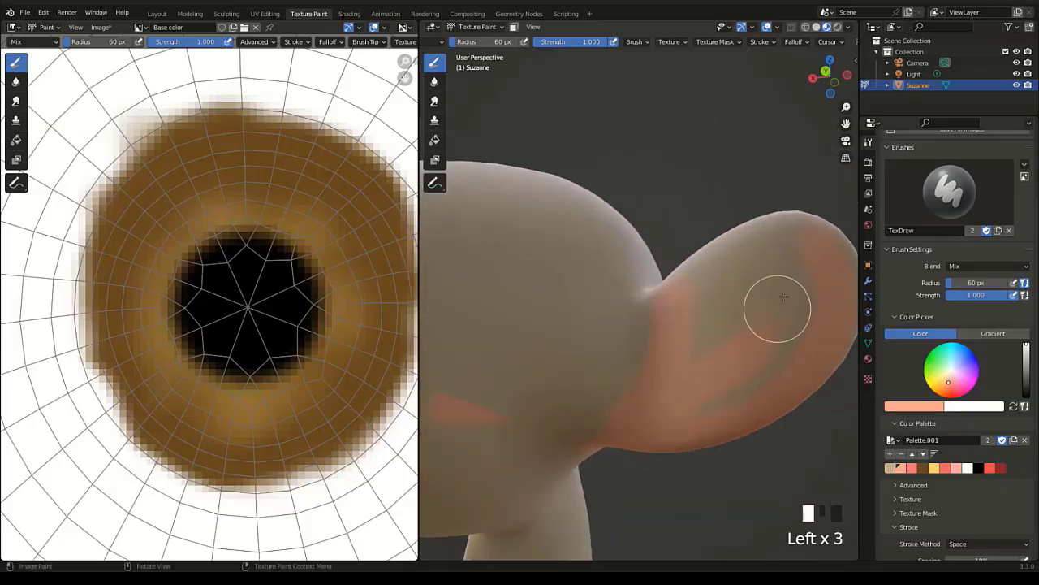
pyautogui.moveTo(775, 304)
pyautogui.mouseDown(button='middle')
pyautogui.moveTo(718, 352)
pyautogui.moveTo(699, 333)
pyautogui.mouseUp(button='middle')
pyautogui.moveTo(699, 333)
pyautogui.mouseDown()
pyautogui.moveTo(691, 327)
pyautogui.moveTo(771, 457)
pyautogui.mouseUp()
pyautogui.moveTo(771, 457); pyautogui.dragTo(691, 260, button='middle')
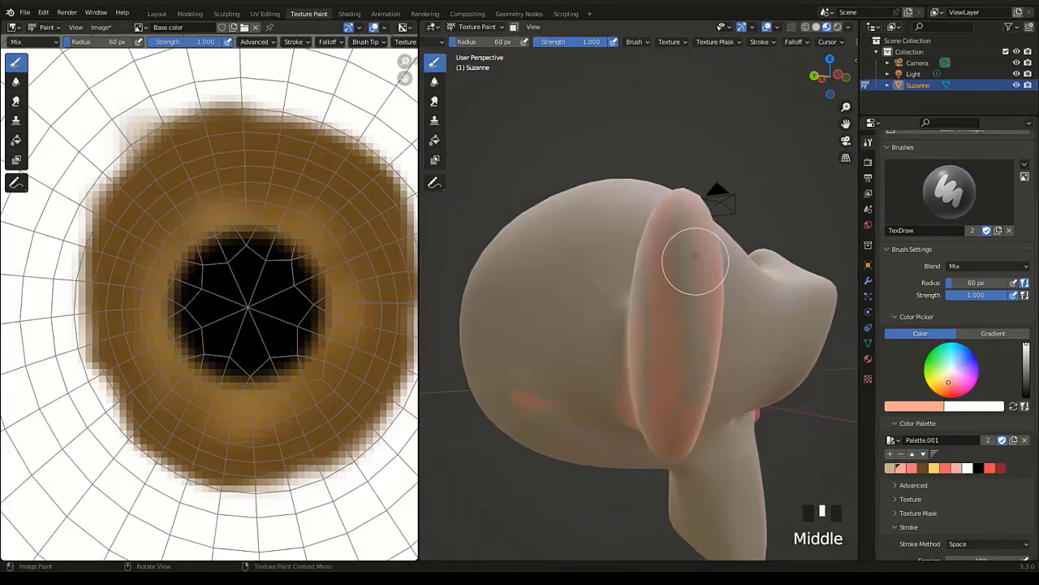
pyautogui.moveTo(691, 260); pyautogui.dragTo(676, 427)
pyautogui.moveTo(677, 427); pyautogui.dragTo(652, 433, button='middle')
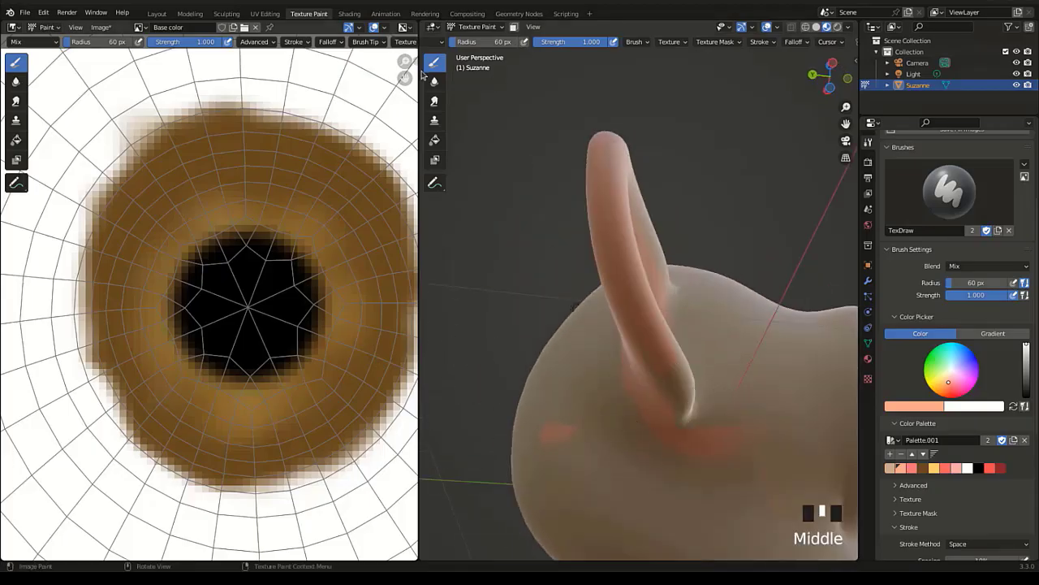
# Cover the stray peach patches on the head around the ear's base with the palette's skin tone.
pyautogui.click(890, 468)
pyautogui.scroll(-1, 736, 433)
pyautogui.moveTo(736, 434); pyautogui.dragTo(698, 424)
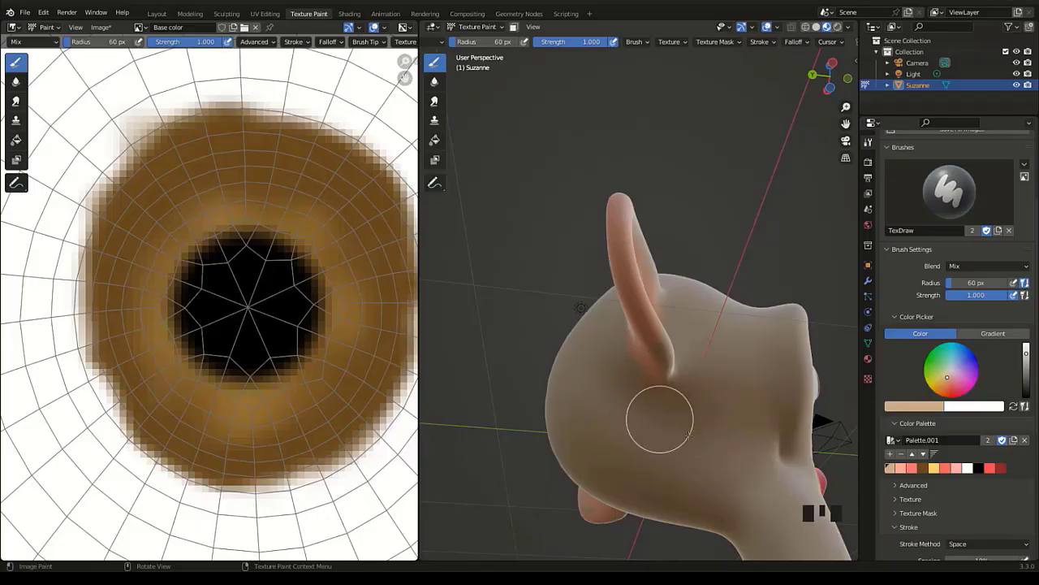
pyautogui.moveTo(659, 419); pyautogui.dragTo(685, 418, button='middle')
# Switch to the palette's coral pink, try a full-strength stroke in the ear canal and undo it.
pyautogui.click(912, 469)
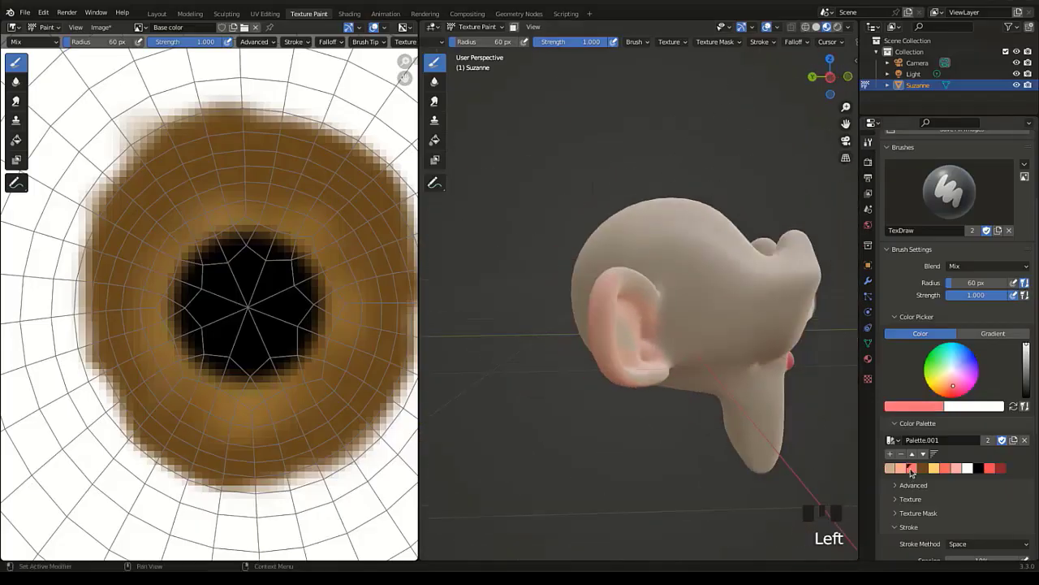
pyautogui.scroll(5, 682, 362)
pyautogui.moveTo(668, 352); pyautogui.dragTo(620, 342, button='middle')
pyautogui.scroll(3, 620, 342)
pyautogui.moveTo(625, 345)
pyautogui.keyDown('shift'); pyautogui.mouseDown(button='middle')
pyautogui.moveTo(657, 376)
pyautogui.moveTo(629, 333)
pyautogui.mouseUp(button='middle'); pyautogui.keyUp('shift')
pyautogui.moveTo(637, 383)
pyautogui.mouseDown()
pyautogui.moveTo(610, 378)
pyautogui.moveTo(624, 395)
pyautogui.mouseUp()
pyautogui.hotkey('ctrl', 'z')
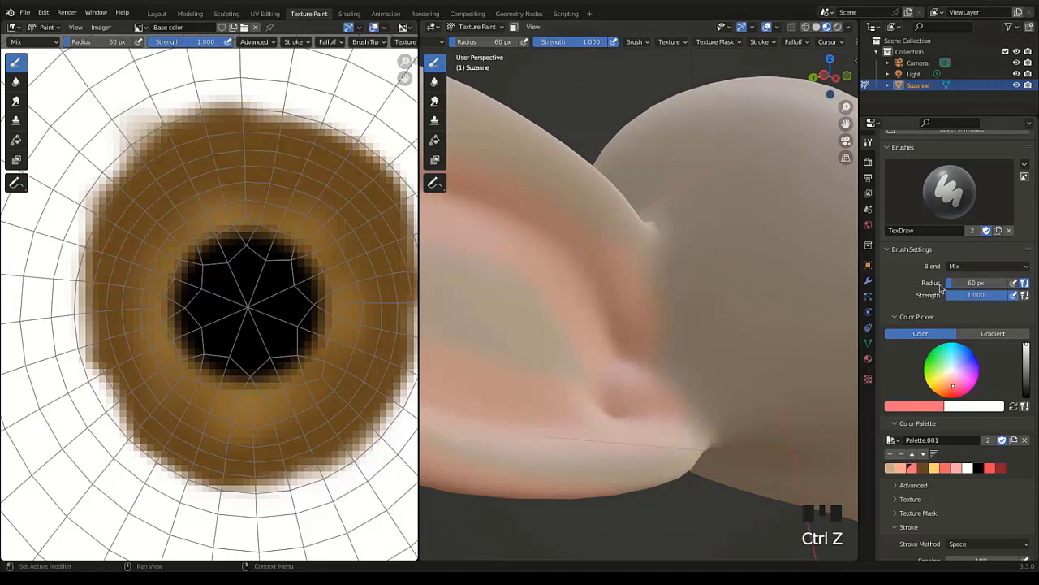
# Lower the brush strength to 0.478 and dab coral pink into the ear canal, the crease above it and the adjoining lower fold.
pyautogui.moveTo(999, 295); pyautogui.dragTo(966, 295)
pyautogui.moveTo(630, 398); pyautogui.dragTo(621, 374)
pyautogui.moveTo(609, 386); pyautogui.dragTo(584, 400)
pyautogui.moveTo(571, 407)
pyautogui.mouseDown()
pyautogui.moveTo(557, 411)
pyautogui.moveTo(592, 391)
pyautogui.mouseUp()
pyautogui.moveTo(608, 319); pyautogui.dragTo(625, 365)
pyautogui.moveTo(628, 372)
pyautogui.mouseDown()
pyautogui.moveTo(650, 392)
pyautogui.moveTo(636, 403)
pyautogui.mouseUp()
pyautogui.moveTo(585, 405); pyautogui.dragTo(568, 411)
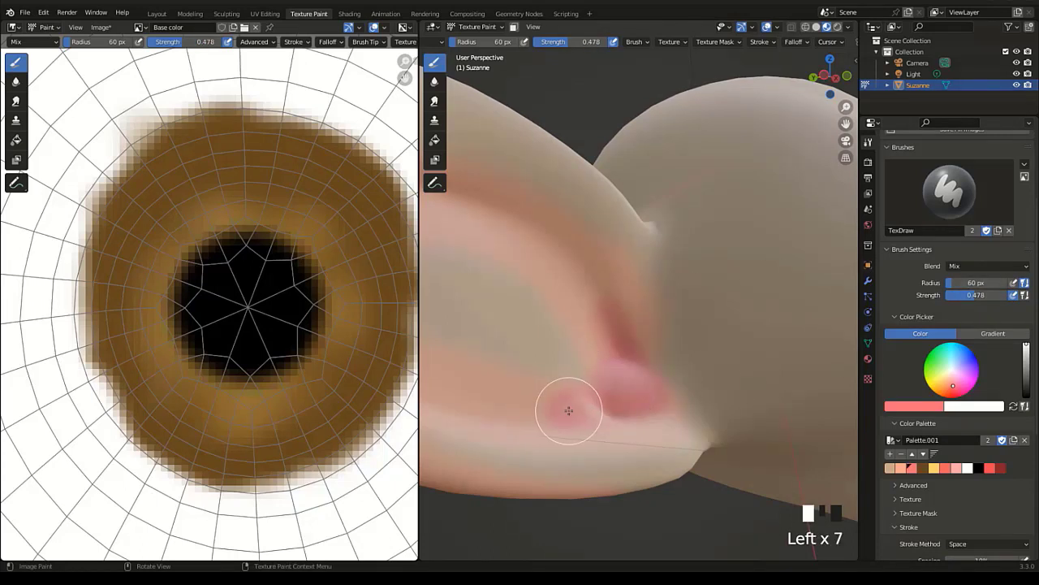
# Soften the peach strokes on the back of the ear with the Soften brush in the 3D view.
pyautogui.scroll(-5, 560, 408)
pyautogui.moveTo(522, 397)
pyautogui.mouseDown(button='middle')
pyautogui.moveTo(489, 391)
pyautogui.moveTo(731, 406)
pyautogui.mouseUp(button='middle')
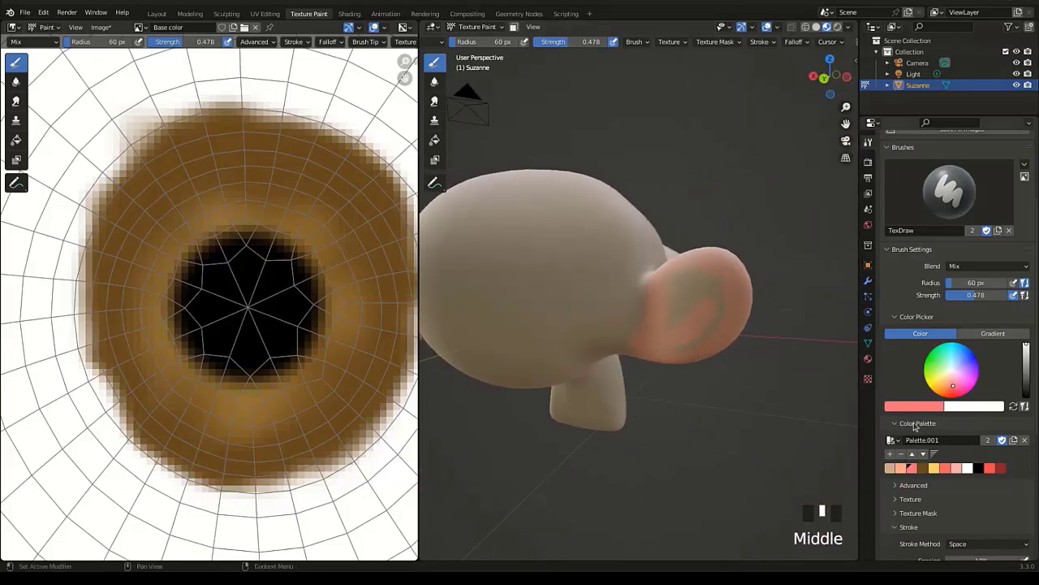
pyautogui.moveTo(743, 362)
pyautogui.mouseDown(button='middle')
pyautogui.moveTo(690, 351)
pyautogui.moveTo(775, 355)
pyautogui.mouseUp(button='middle')
pyautogui.click(435, 82)
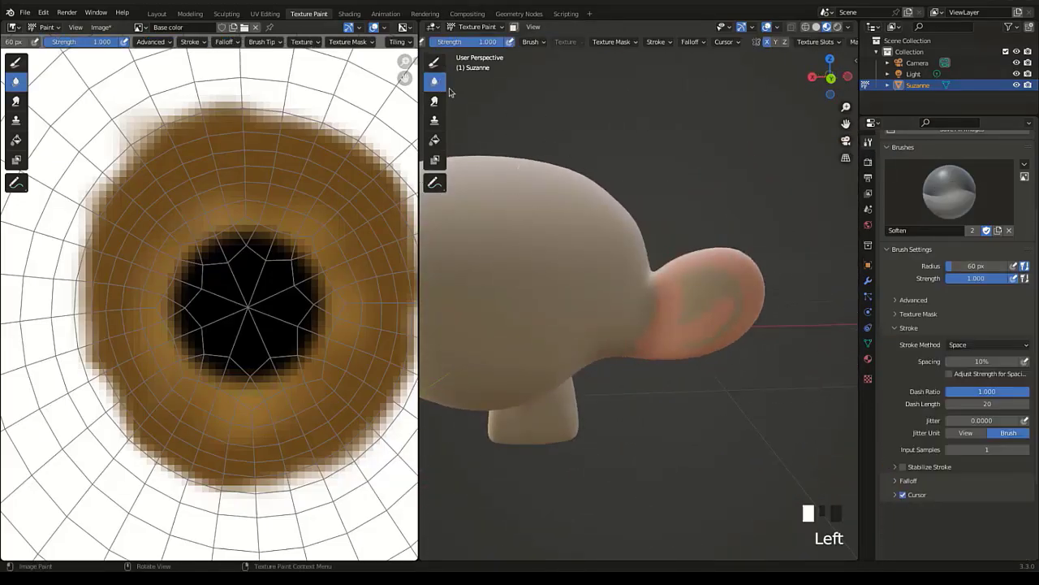
pyautogui.moveTo(713, 296); pyautogui.dragTo(688, 315)
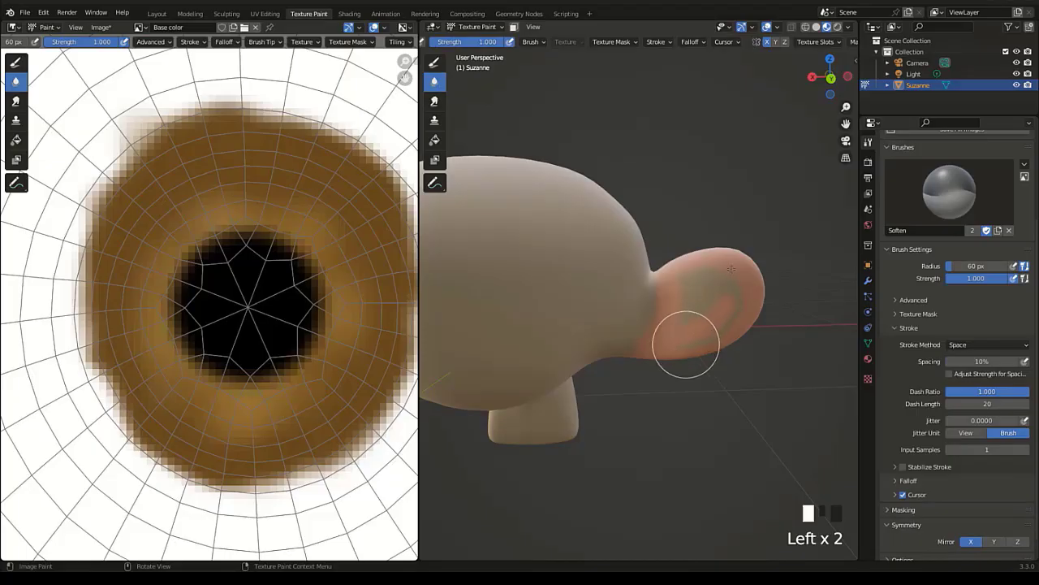
pyautogui.moveTo(731, 269)
pyautogui.mouseDown()
pyautogui.moveTo(698, 288)
pyautogui.moveTo(745, 285)
pyautogui.mouseUp()
pyautogui.moveTo(762, 289); pyautogui.dragTo(618, 303, button='middle')
# Glaze the palette's skin tone over the back of the ear with the draw brush at 0.221 strength.
pyautogui.click(434, 61)
pyautogui.click(890, 469)
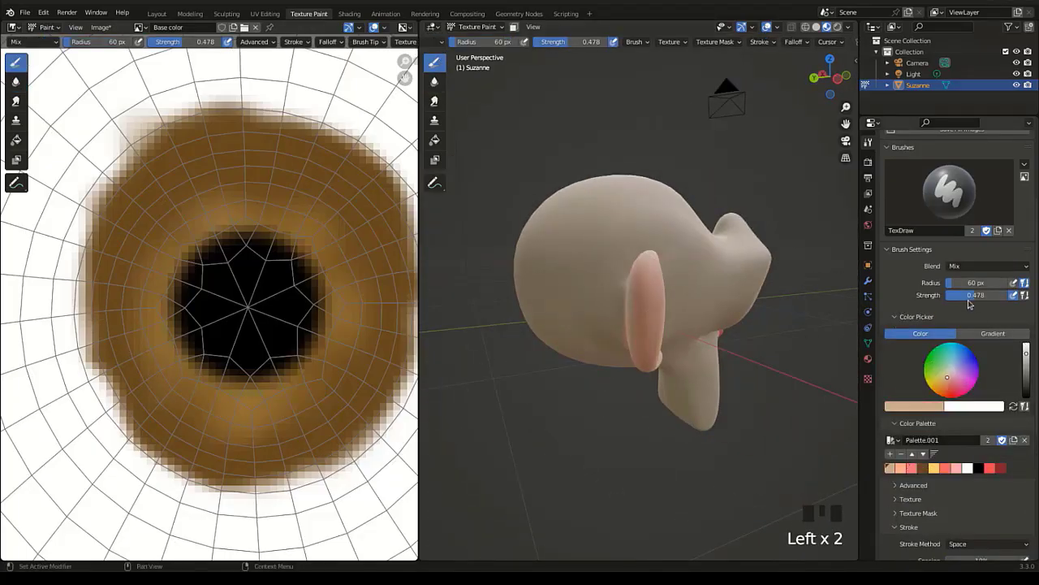
pyautogui.moveTo(975, 295); pyautogui.dragTo(960, 295)
pyautogui.scroll(2, 707, 327)
pyautogui.click(684, 290)
pyautogui.moveTo(684, 290)
pyautogui.mouseDown()
pyautogui.moveTo(722, 309)
pyautogui.moveTo(755, 294)
pyautogui.moveTo(689, 378)
pyautogui.moveTo(722, 368)
pyautogui.mouseUp()
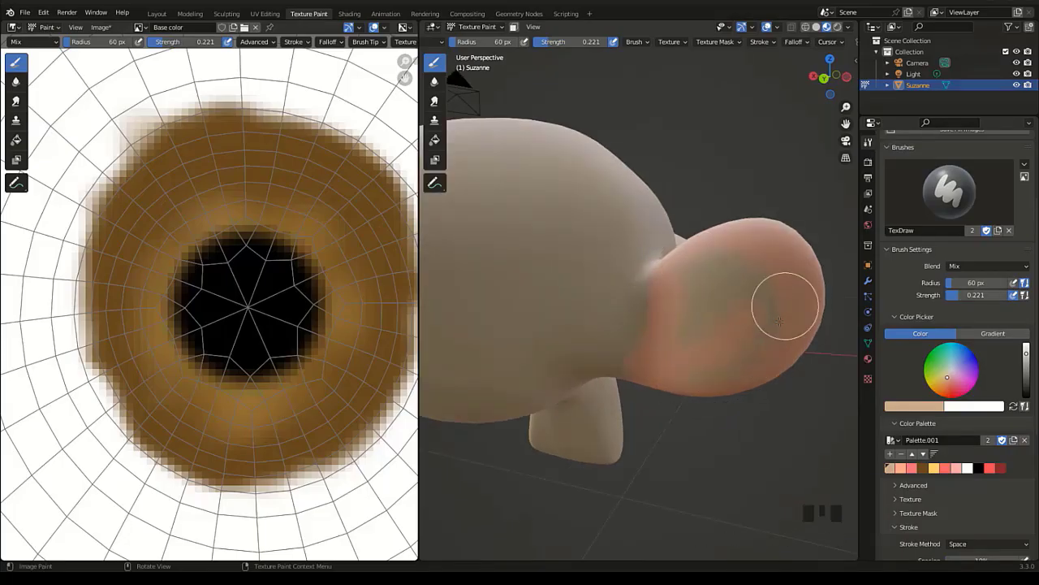
pyautogui.moveTo(769, 255)
pyautogui.mouseDown()
pyautogui.moveTo(784, 293)
pyautogui.moveTo(717, 255)
pyautogui.moveTo(780, 327)
pyautogui.moveTo(768, 316)
pyautogui.moveTo(679, 341)
pyautogui.moveTo(738, 246)
pyautogui.moveTo(691, 263)
pyautogui.moveTo(731, 344)
pyautogui.mouseUp()
# Glaze skin tone lightly over the ear's inner rim, hollow and coral patches to mute their edges.
pyautogui.moveTo(731, 344)
pyautogui.mouseDown(button='middle')
pyautogui.moveTo(524, 325)
pyautogui.moveTo(675, 330)
pyautogui.mouseUp(button='middle')
pyautogui.scroll(3, 524, 321)
pyautogui.moveTo(590, 209)
pyautogui.mouseDown()
pyautogui.moveTo(603, 220)
pyautogui.moveTo(576, 170)
pyautogui.moveTo(482, 309)
pyautogui.moveTo(536, 414)
pyautogui.mouseUp()
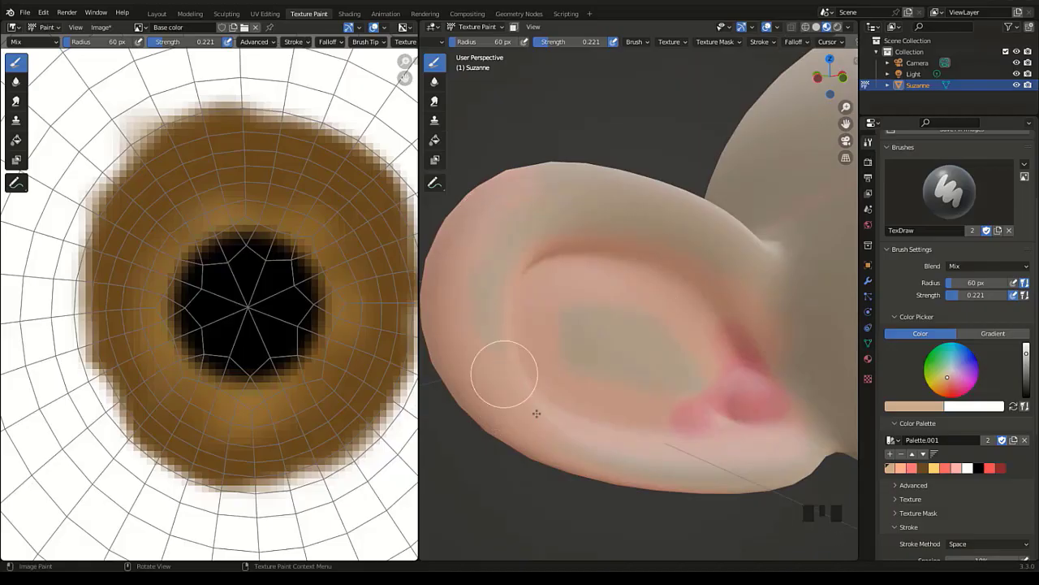
pyautogui.moveTo(680, 419)
pyautogui.mouseDown()
pyautogui.moveTo(671, 413)
pyautogui.moveTo(703, 341)
pyautogui.moveTo(754, 349)
pyautogui.moveTo(768, 365)
pyautogui.mouseUp()
pyautogui.moveTo(767, 439)
pyautogui.mouseDown()
pyautogui.moveTo(687, 431)
pyautogui.moveTo(555, 360)
pyautogui.mouseUp()
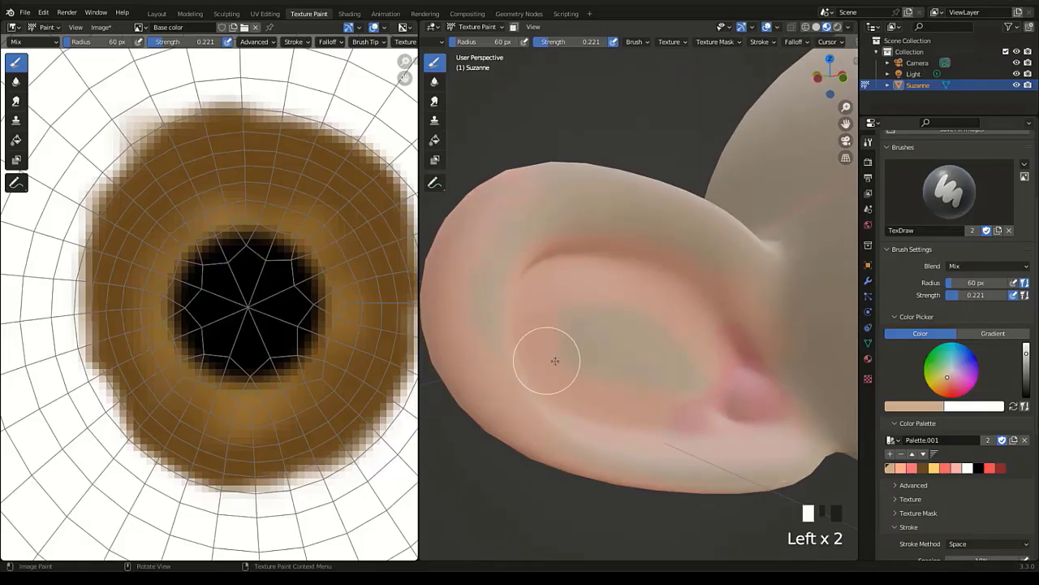
pyautogui.moveTo(687, 358)
pyautogui.mouseDown()
pyautogui.moveTo(742, 352)
pyautogui.moveTo(598, 297)
pyautogui.moveTo(679, 389)
pyautogui.mouseUp()
# Smooth the colour transitions on the front and back of the ear with the Soften brush.
pyautogui.click(435, 81)
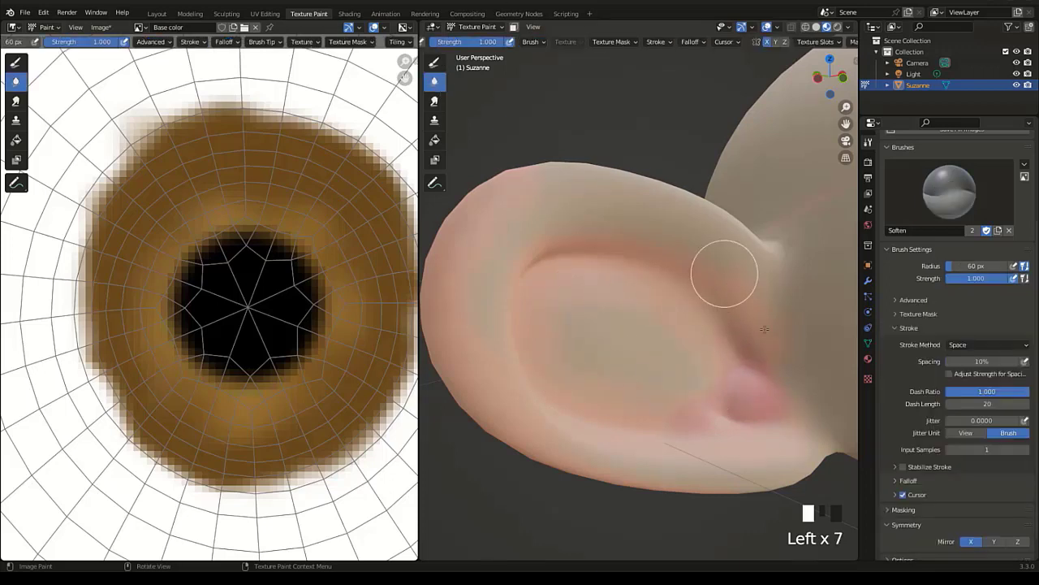
pyautogui.moveTo(536, 411); pyautogui.dragTo(706, 426)
pyautogui.moveTo(492, 421); pyautogui.dragTo(552, 435)
pyautogui.scroll(-4, 499, 409)
pyautogui.moveTo(499, 409); pyautogui.dragTo(689, 419, button='middle')
pyautogui.moveTo(695, 323); pyautogui.dragTo(652, 335)
pyautogui.scroll(-4, 257, 298)
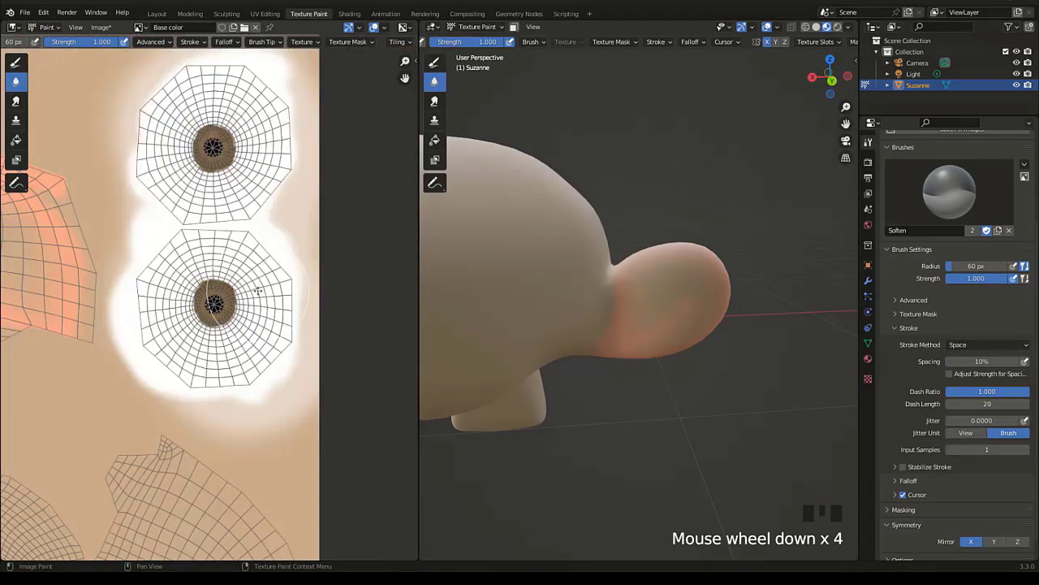
# Soften the peach and pink patches on both ear islands in the UV image with the Soften brush.
pyautogui.moveTo(36, 219)
pyautogui.mouseDown(button='middle')
pyautogui.moveTo(271, 232)
pyautogui.moveTo(353, 299)
pyautogui.mouseUp(button='middle')
pyautogui.moveTo(219, 288)
pyautogui.mouseDown()
pyautogui.moveTo(206, 294)
pyautogui.moveTo(192, 219)
pyautogui.moveTo(174, 197)
pyautogui.moveTo(203, 228)
pyautogui.mouseUp()
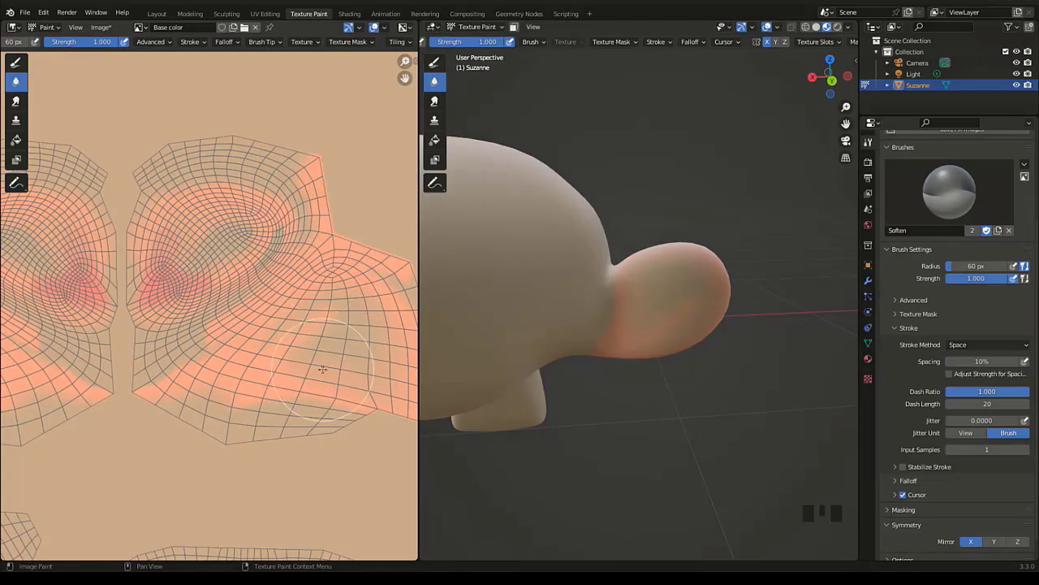
pyautogui.moveTo(365, 321); pyautogui.dragTo(316, 305, button='middle')
pyautogui.moveTo(337, 349)
pyautogui.mouseDown()
pyautogui.moveTo(356, 386)
pyautogui.moveTo(298, 316)
pyautogui.mouseUp()
pyautogui.moveTo(298, 315); pyautogui.dragTo(358, 333, button='middle')
pyautogui.scroll(-2, 358, 333)
pyautogui.moveTo(151, 387); pyautogui.dragTo(69, 387)
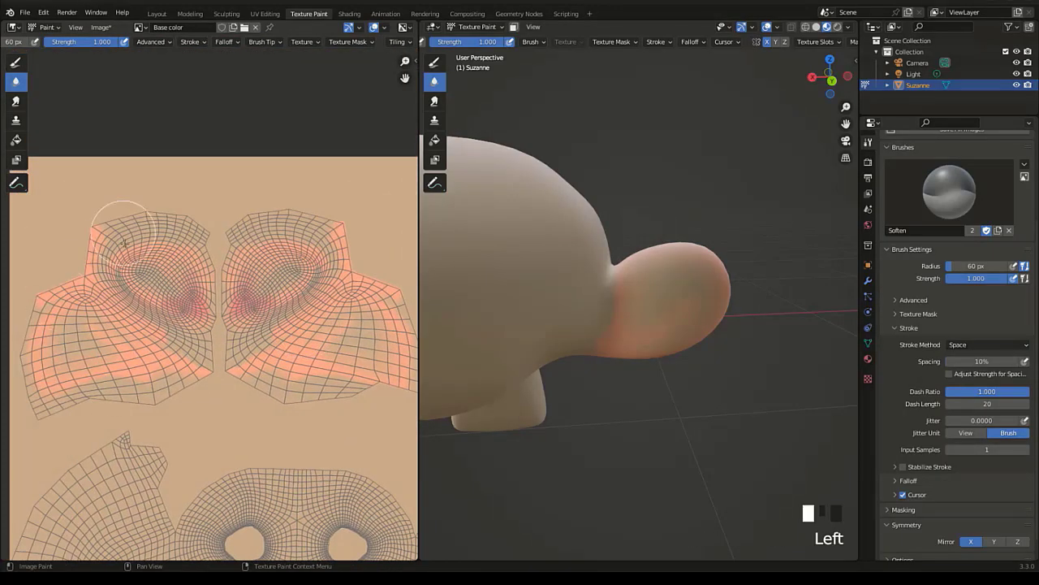
pyautogui.moveTo(123, 242); pyautogui.dragTo(151, 304)
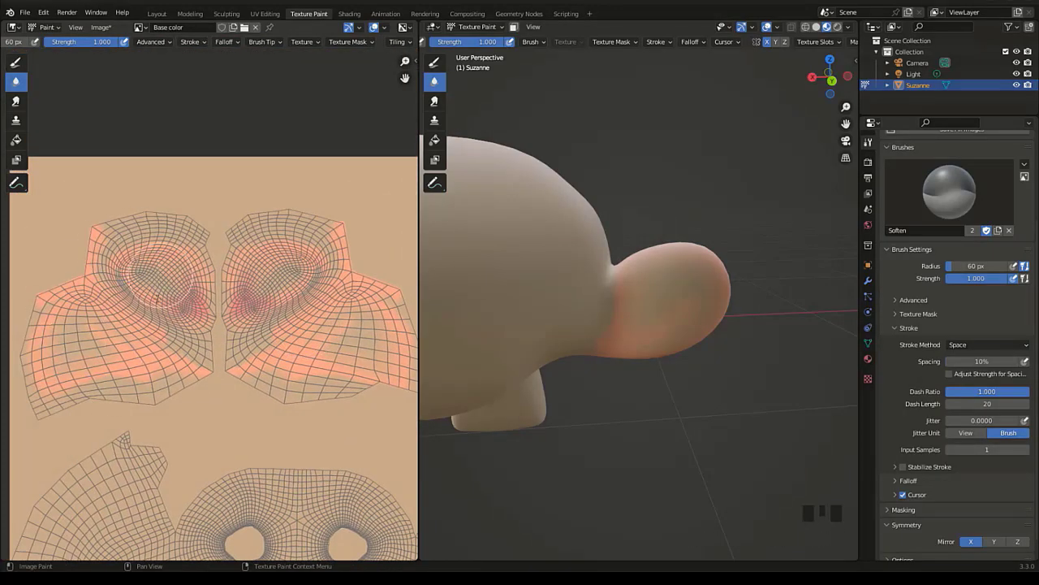
# Soften the ear's back, its joint with the head and its inner hollow in the 3D view.
pyautogui.moveTo(655, 334)
pyautogui.mouseDown()
pyautogui.moveTo(620, 299)
pyautogui.moveTo(680, 345)
pyautogui.moveTo(693, 371)
pyautogui.mouseUp()
pyautogui.moveTo(694, 371); pyautogui.dragTo(686, 365, button='middle')
pyautogui.moveTo(618, 301); pyautogui.dragTo(580, 353)
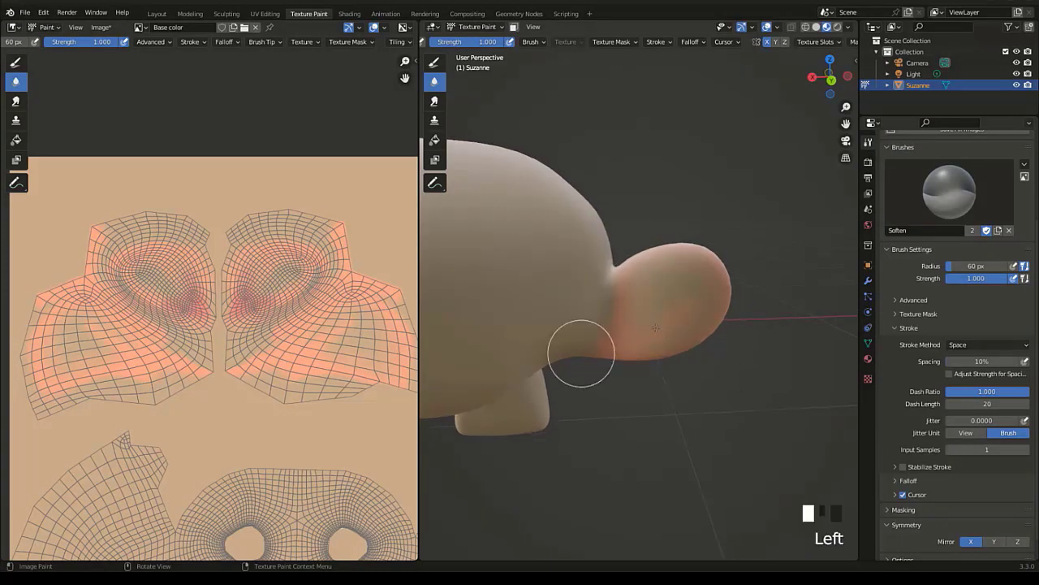
pyautogui.moveTo(580, 352); pyautogui.dragTo(487, 345, button='middle')
pyautogui.moveTo(715, 356)
pyautogui.mouseDown(button='middle')
pyautogui.moveTo(631, 353)
pyautogui.moveTo(618, 337)
pyautogui.mouseUp(button='middle')
pyautogui.scroll(-1, 618, 336)
pyautogui.scroll(7, 619, 336)
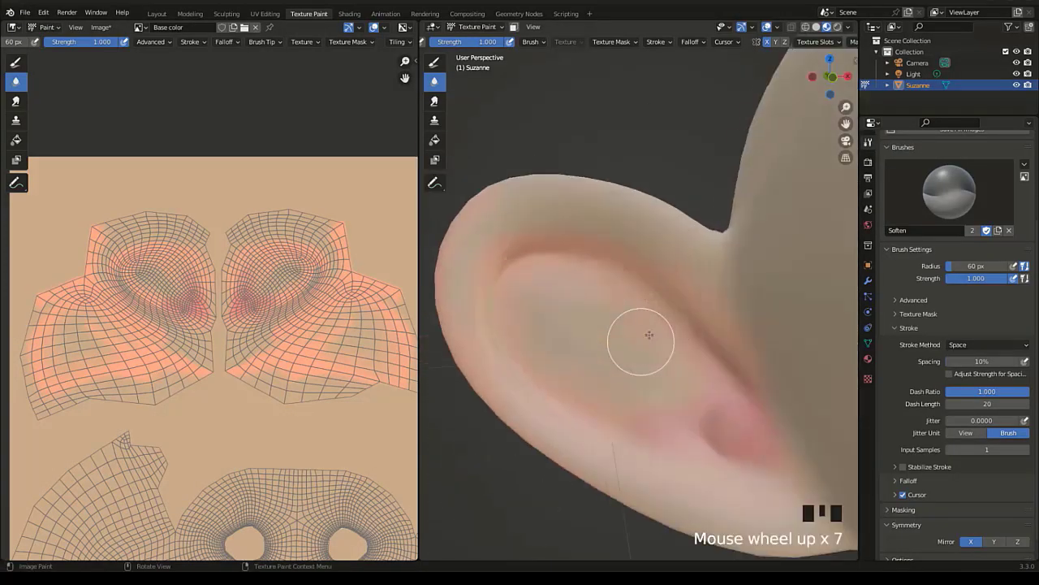
pyautogui.moveTo(642, 333)
pyautogui.mouseDown()
pyautogui.moveTo(739, 348)
pyautogui.moveTo(715, 295)
pyautogui.mouseUp()
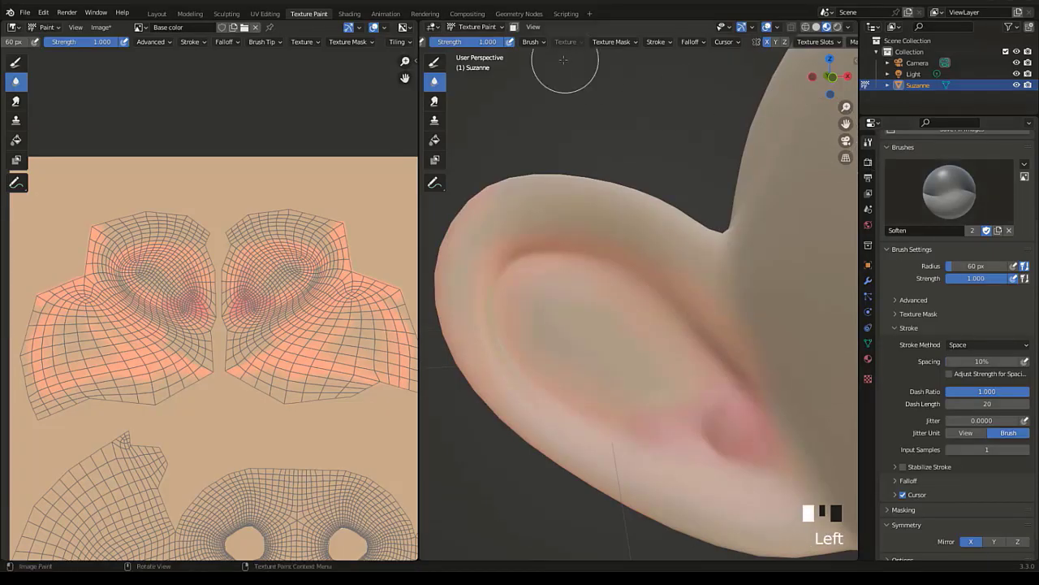
# Cover the pink where the ear's upper rim meets the head with skin tone, raising the draw brush strength to 1.000.
pyautogui.click(434, 63)
pyautogui.moveTo(701, 339)
pyautogui.mouseDown()
pyautogui.moveTo(714, 366)
pyautogui.moveTo(714, 274)
pyautogui.mouseUp()
pyautogui.moveTo(715, 274)
pyautogui.mouseDown()
pyautogui.moveTo(746, 303)
pyautogui.moveTo(714, 270)
pyautogui.mouseUp()
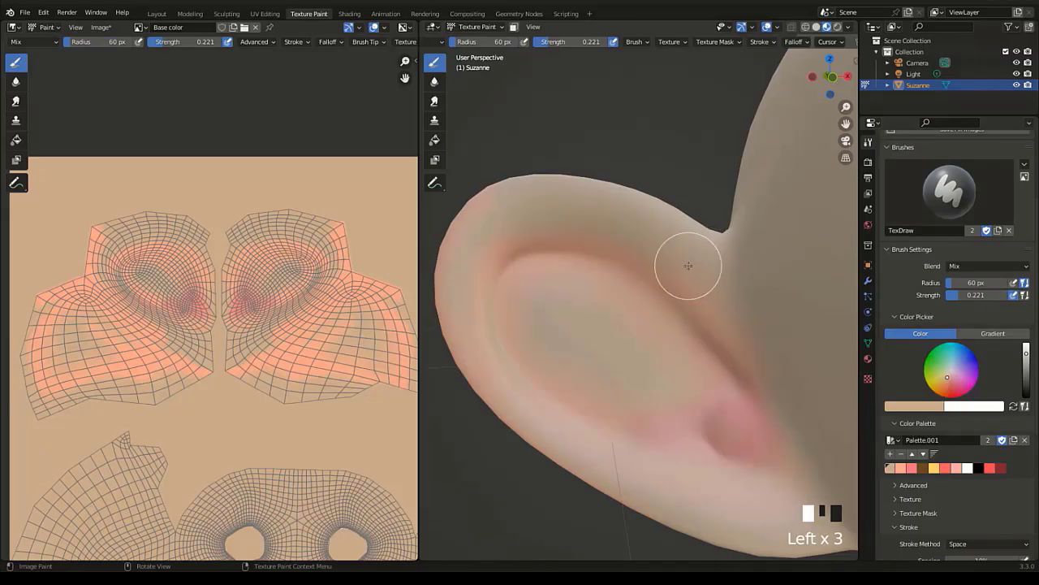
pyautogui.scroll(-2, 794, 376)
pyautogui.moveTo(778, 389); pyautogui.dragTo(700, 369, button='middle')
pyautogui.scroll(-2, 700, 369)
pyautogui.moveTo(725, 240)
pyautogui.mouseDown()
pyautogui.moveTo(749, 249)
pyautogui.moveTo(715, 262)
pyautogui.mouseUp()
pyautogui.moveTo(969, 295); pyautogui.dragTo(1019, 296)
pyautogui.moveTo(719, 256); pyautogui.dragTo(760, 255)
pyautogui.moveTo(760, 255)
pyautogui.mouseDown(button='middle')
pyautogui.moveTo(675, 394)
pyautogui.moveTo(717, 308)
pyautogui.mouseUp(button='middle')
pyautogui.scroll(-1, 717, 308)
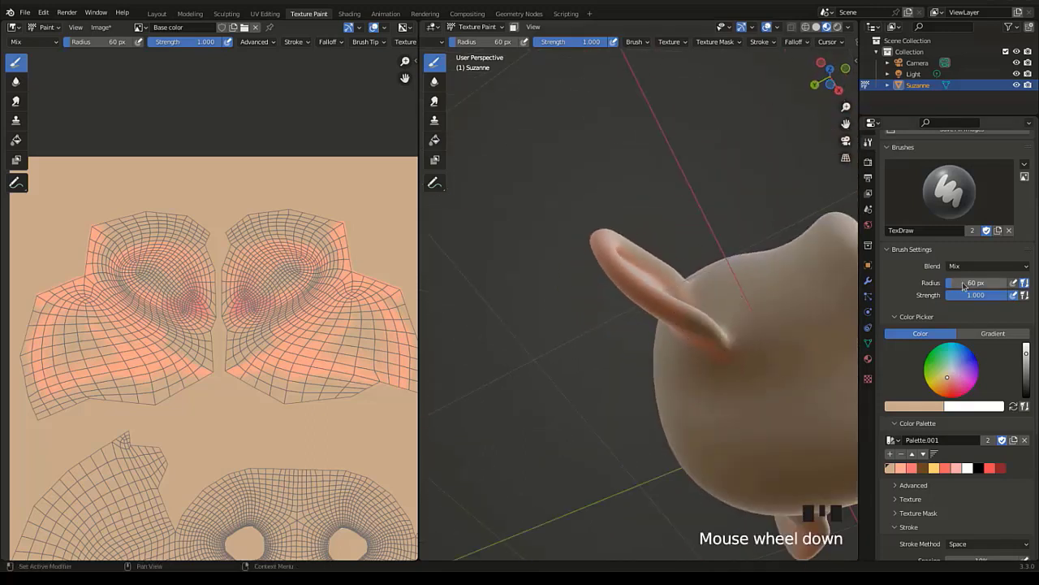
# Brush the palette's peach over the lower side of the head beside the ear at 0.310 strength.
pyautogui.moveTo(993, 299); pyautogui.dragTo(973, 295)
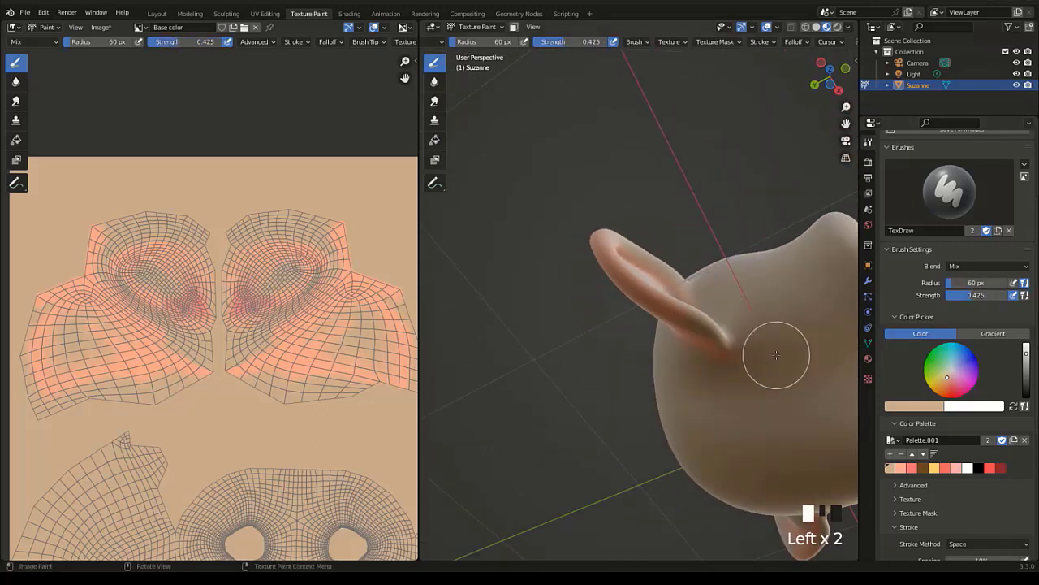
pyautogui.moveTo(777, 352)
pyautogui.mouseDown(button='middle')
pyautogui.moveTo(703, 395)
pyautogui.moveTo(723, 355)
pyautogui.mouseUp(button='middle')
pyautogui.scroll(2, 723, 355)
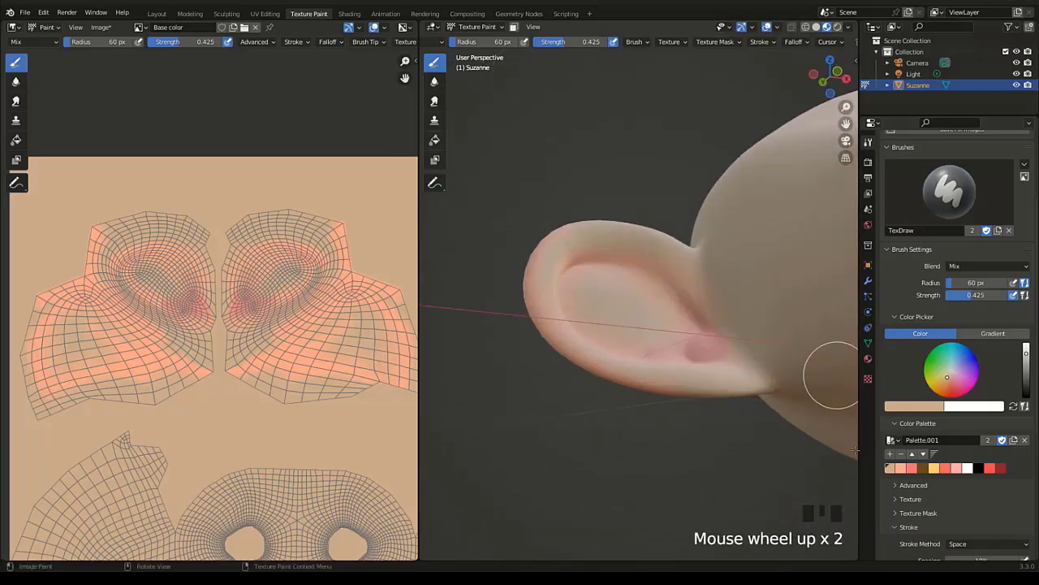
pyautogui.click(900, 468)
pyautogui.keyDown('shift'); pyautogui.moveTo(831, 453); pyautogui.dragTo(609, 271, button='middle'); pyautogui.keyUp('shift')
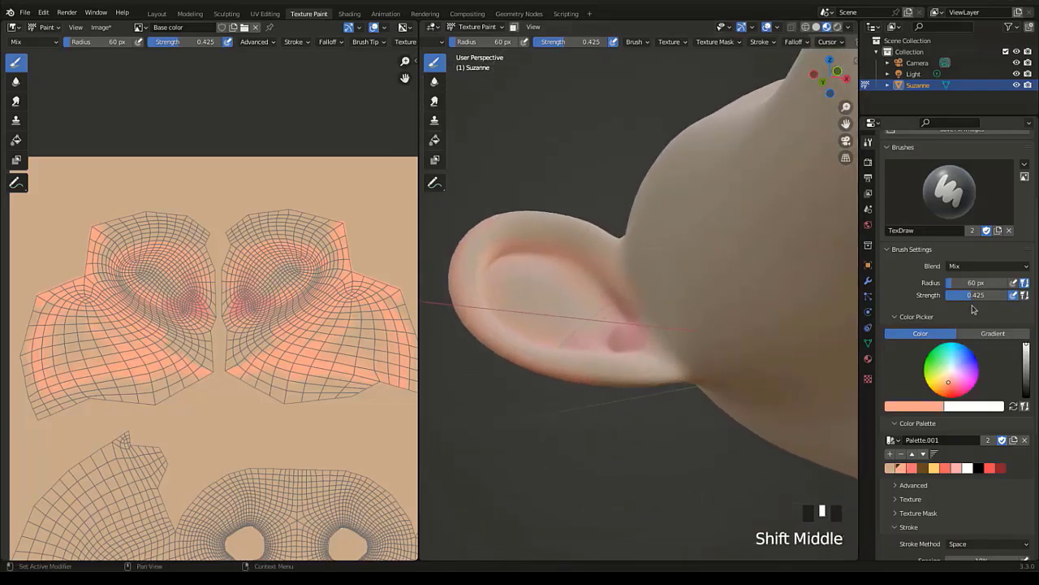
pyautogui.moveTo(973, 296); pyautogui.dragTo(965, 298)
pyautogui.moveTo(650, 330); pyautogui.dragTo(666, 357)
pyautogui.moveTo(650, 311); pyautogui.dragTo(703, 367)
pyautogui.moveTo(561, 369); pyautogui.dragTo(644, 370)
pyautogui.moveTo(629, 363); pyautogui.dragTo(621, 363)
# Brush peach over the cheek and the crease between the eye socket and the muzzle.
pyautogui.moveTo(621, 362); pyautogui.dragTo(723, 382, button='middle')
pyautogui.keyDown('shift'); pyautogui.moveTo(722, 382); pyautogui.dragTo(564, 341, button='middle'); pyautogui.keyUp('shift')
pyautogui.keyDown('ctrl'); pyautogui.moveTo(564, 341); pyautogui.dragTo(489, 223, button='middle'); pyautogui.keyUp('ctrl')
pyautogui.moveTo(629, 231); pyautogui.dragTo(634, 242)
pyautogui.moveTo(657, 302); pyautogui.dragTo(650, 277)
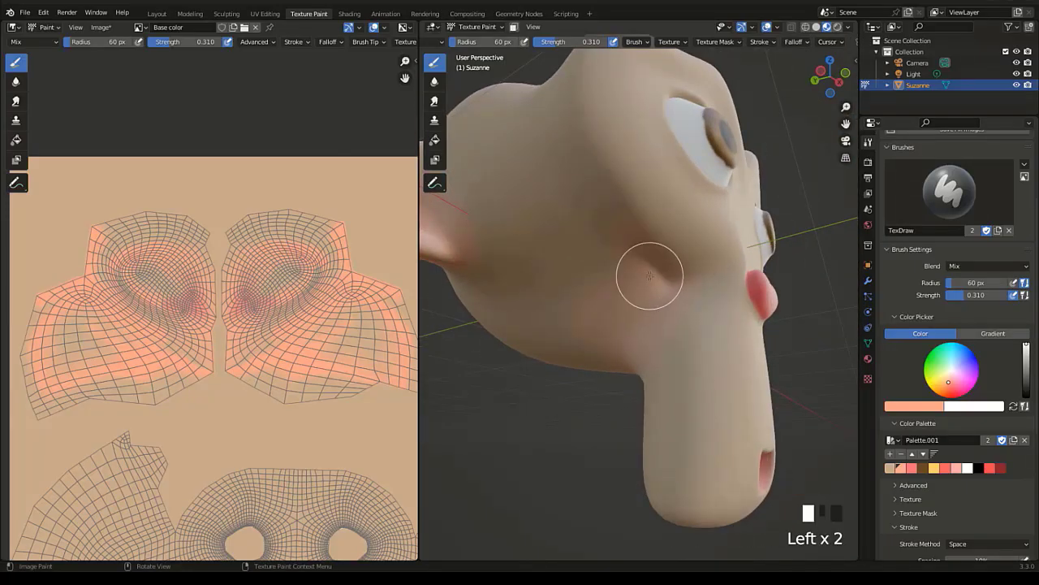
# Brush peach along the outer edge of the brow and the temple behind the eye.
pyautogui.moveTo(573, 135); pyautogui.dragTo(616, 197)
pyautogui.moveTo(616, 197); pyautogui.dragTo(729, 294, button='middle')
pyautogui.moveTo(728, 294); pyautogui.dragTo(708, 260)
pyautogui.moveTo(694, 235); pyautogui.dragTo(676, 198)
pyautogui.moveTo(675, 197); pyautogui.dragTo(723, 268, button='middle')
pyautogui.moveTo(722, 268)
pyautogui.mouseDown()
pyautogui.moveTo(735, 280)
pyautogui.moveTo(626, 395)
pyautogui.mouseUp()
pyautogui.moveTo(626, 395)
pyautogui.mouseDown(button='middle')
pyautogui.moveTo(709, 309)
pyautogui.moveTo(560, 335)
pyautogui.mouseUp(button='middle')
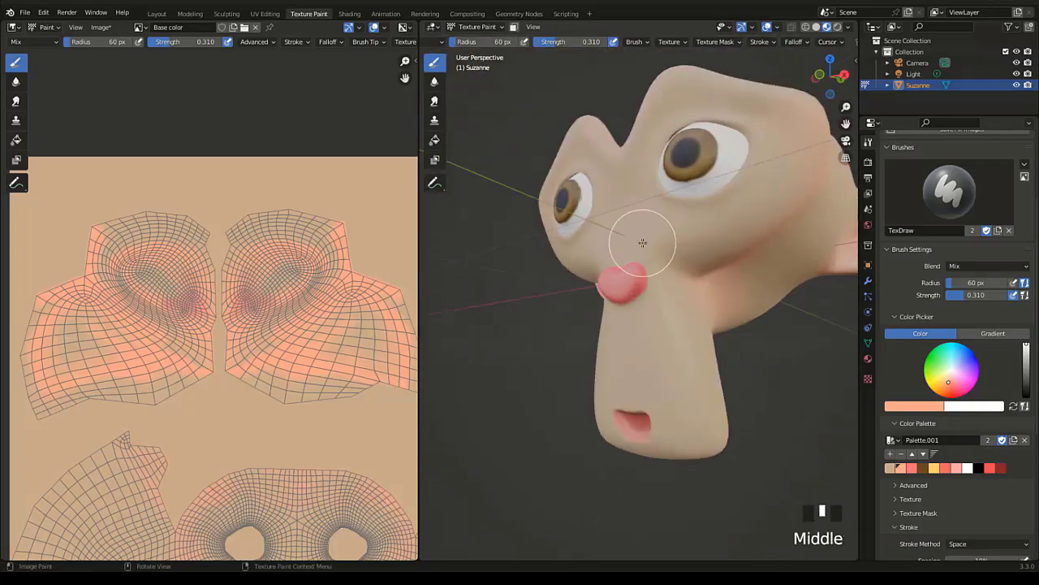
# Set the brush radius to 53 px and brush peach over the jaw and the underside of the muzzle.
pyautogui.moveTo(647, 199); pyautogui.dragTo(639, 243, button='middle')
pyautogui.click(646, 317)
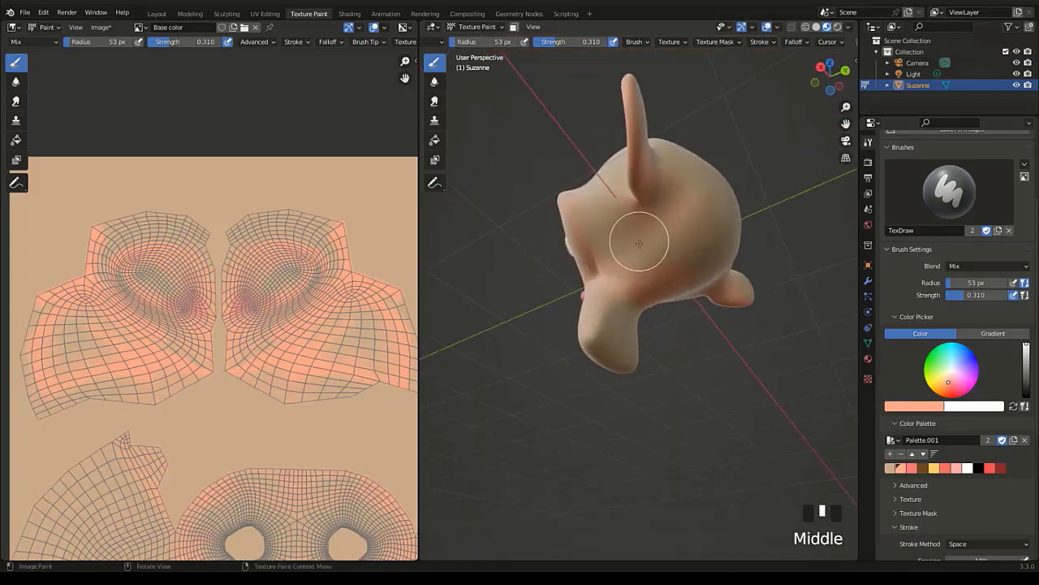
pyautogui.moveTo(622, 303)
pyautogui.mouseDown(button='middle')
pyautogui.moveTo(641, 325)
pyautogui.moveTo(707, 349)
pyautogui.moveTo(673, 348)
pyautogui.moveTo(654, 375)
pyautogui.moveTo(664, 389)
pyautogui.mouseUp(button='middle')
pyautogui.click(654, 375)
pyautogui.moveTo(664, 388); pyautogui.dragTo(640, 429)
pyautogui.moveTo(640, 429)
pyautogui.mouseDown(button='middle')
pyautogui.moveTo(581, 398)
pyautogui.moveTo(531, 352)
pyautogui.mouseUp(button='middle')
pyautogui.moveTo(531, 353); pyautogui.dragTo(555, 323)
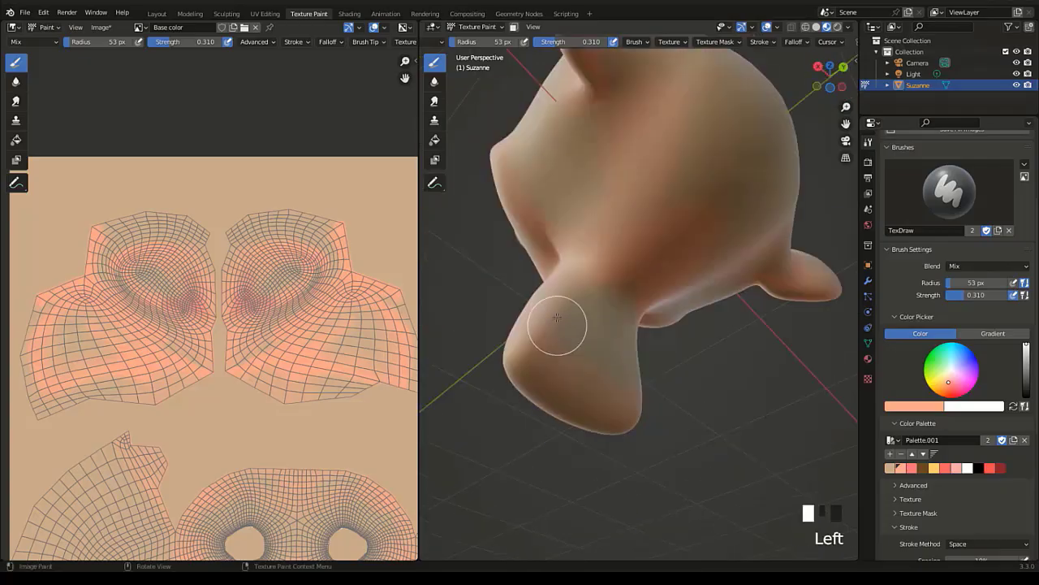
pyautogui.moveTo(556, 323); pyautogui.dragTo(435, 180, button='middle')
# Brush the palette's coral pink into the cheek crease beside the muzzle at 0.168 strength.
pyautogui.click(912, 468)
pyautogui.scroll(4, 610, 271)
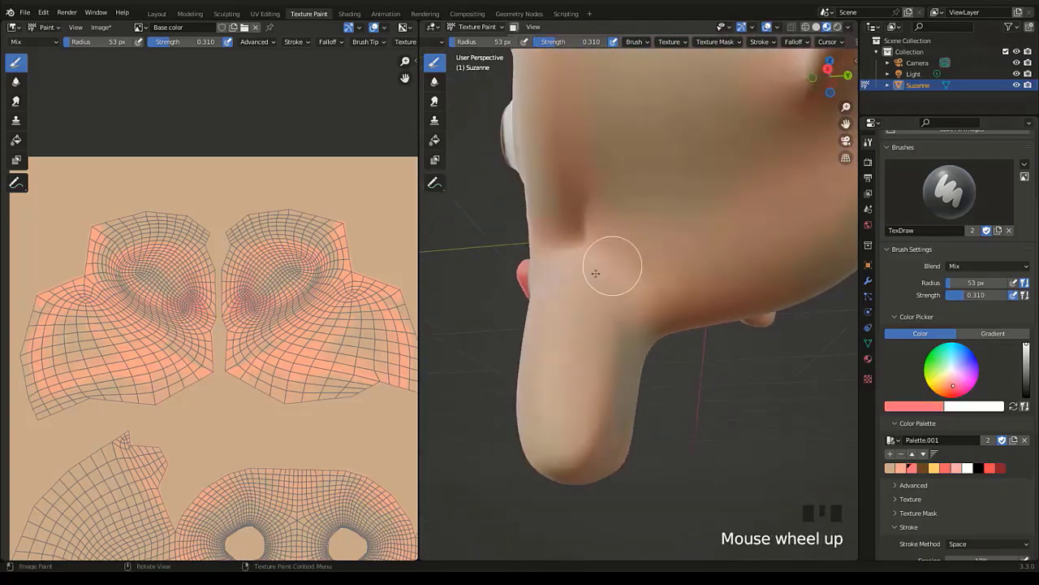
pyautogui.keyDown('shift'); pyautogui.moveTo(610, 272); pyautogui.dragTo(632, 250, button='middle'); pyautogui.keyUp('shift')
pyautogui.hotkey('shift', 'f')
pyautogui.click(593, 301)
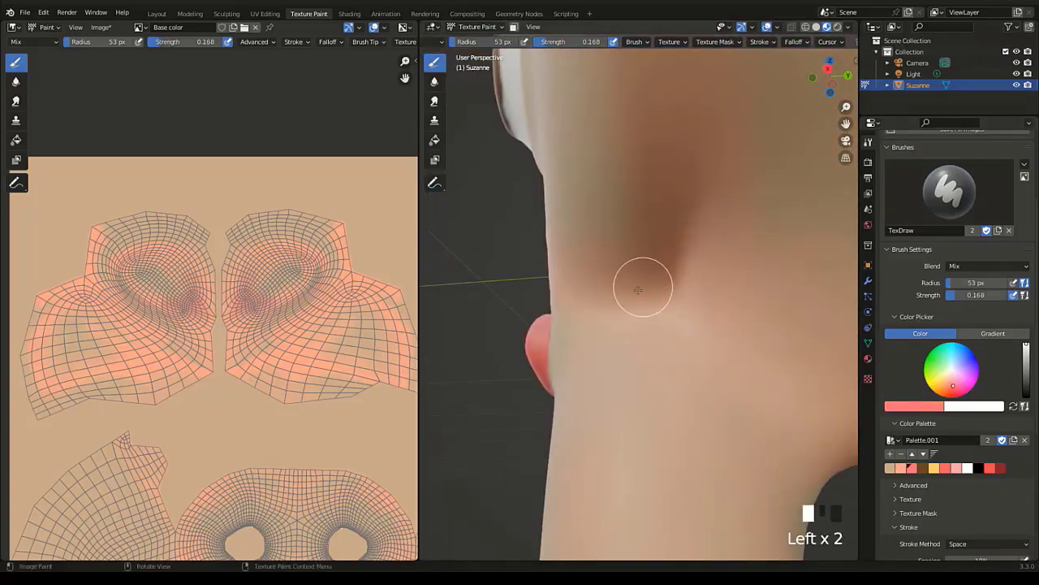
pyautogui.scroll(-2, 709, 311)
pyautogui.click(702, 315)
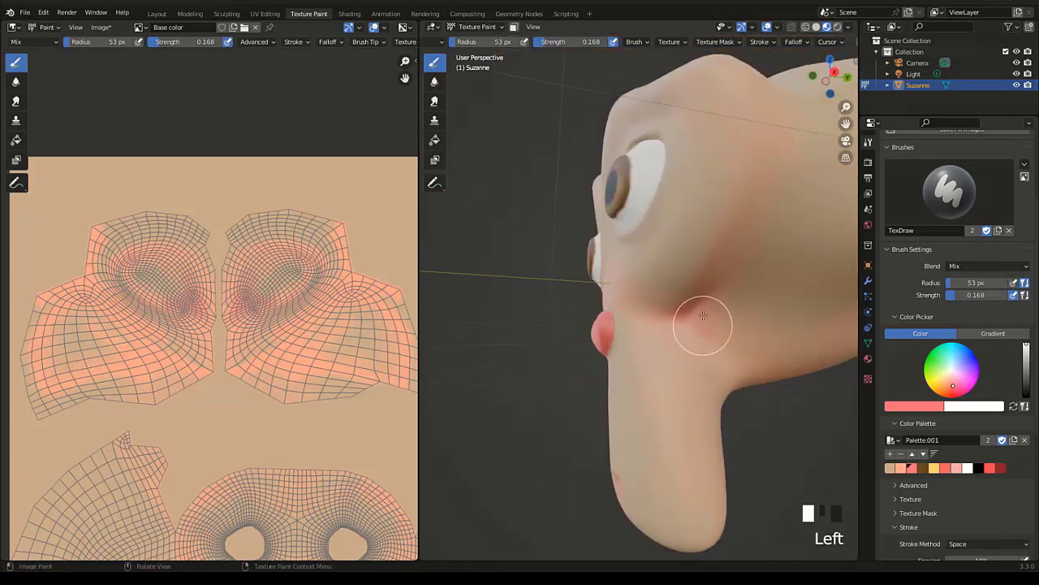
# Brush coral pink around the base of the ear where it joins the back of the head.
pyautogui.moveTo(683, 320)
pyautogui.mouseDown(button='middle')
pyautogui.moveTo(726, 337)
pyautogui.moveTo(586, 352)
pyautogui.moveTo(679, 242)
pyautogui.mouseUp(button='middle')
pyautogui.scroll(-3, 585, 352)
pyautogui.scroll(2, 682, 242)
pyautogui.moveTo(722, 246); pyautogui.dragTo(725, 231)
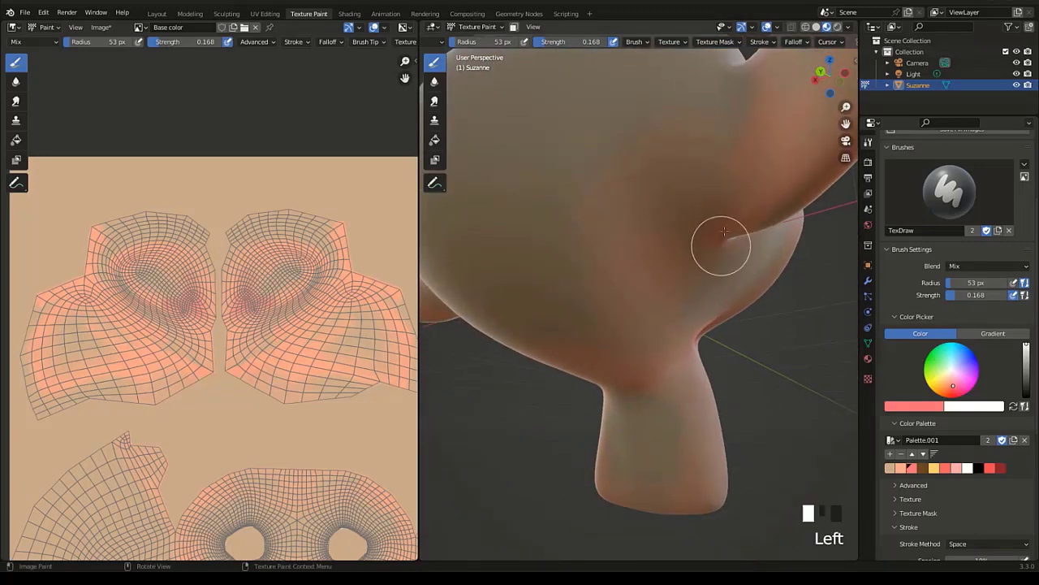
pyautogui.keyDown('shift'); pyautogui.moveTo(740, 198); pyautogui.dragTo(682, 255, button='middle'); pyautogui.keyUp('shift')
pyautogui.moveTo(682, 255); pyautogui.dragTo(612, 173, button='middle')
pyautogui.click(611, 172)
pyautogui.moveTo(610, 172); pyautogui.dragTo(606, 155)
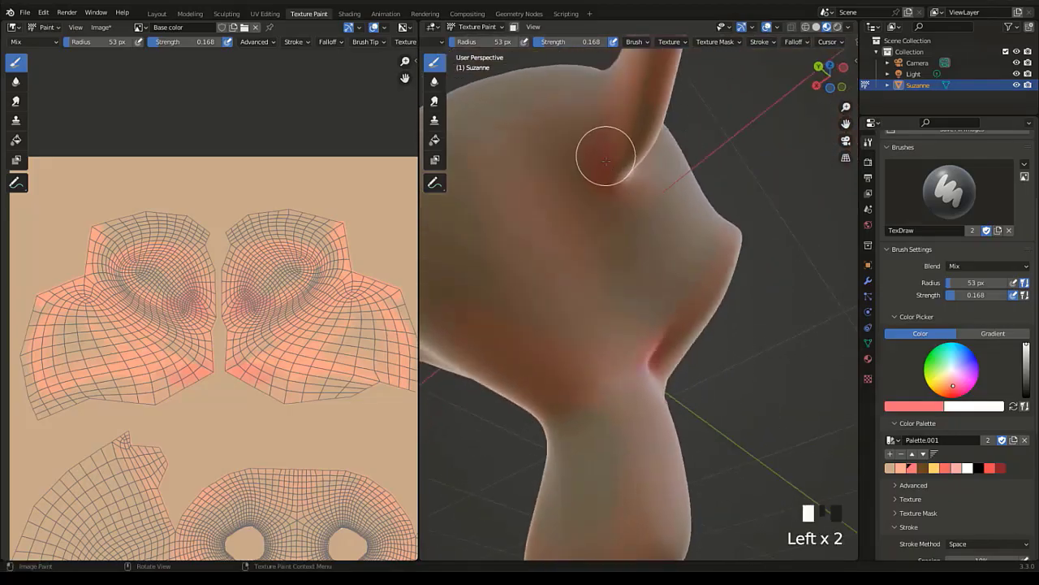
pyautogui.moveTo(606, 185); pyautogui.dragTo(704, 274, button='middle')
pyautogui.moveTo(778, 266); pyautogui.dragTo(797, 268, button='middle')
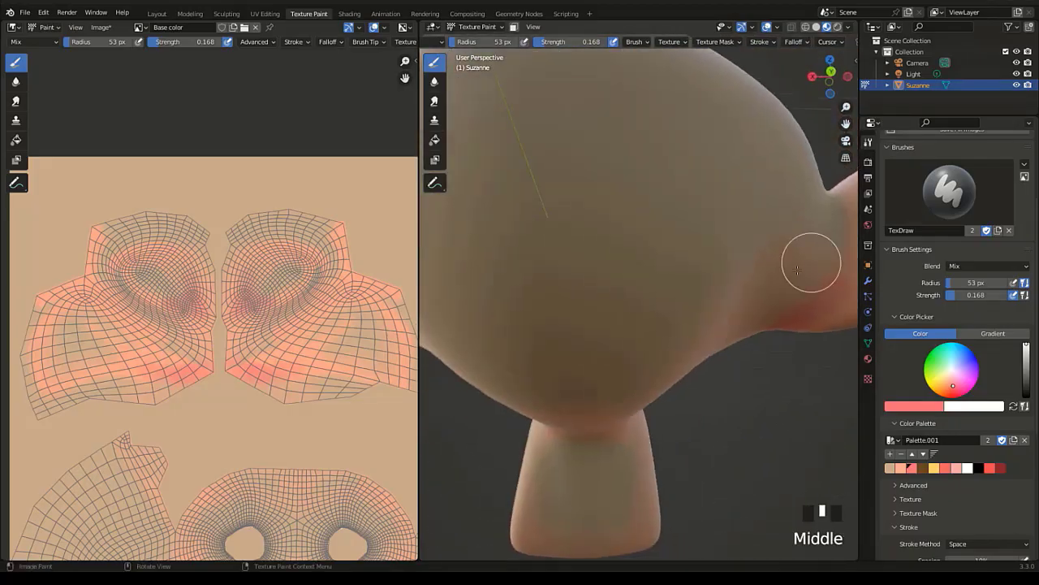
# Blend the coral and peach on both ear islands in the UV image with the Soften brush.
pyautogui.click(436, 79)
pyautogui.moveTo(845, 288); pyautogui.dragTo(804, 290, button='middle')
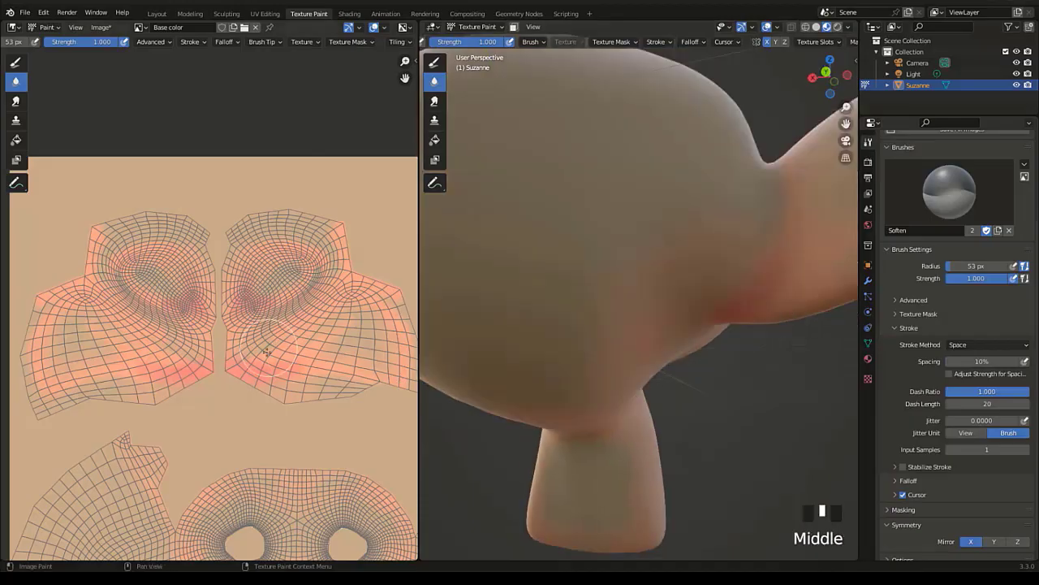
pyautogui.moveTo(269, 375)
pyautogui.mouseDown()
pyautogui.moveTo(266, 357)
pyautogui.moveTo(341, 371)
pyautogui.mouseUp()
pyautogui.moveTo(172, 370); pyautogui.dragTo(197, 368)
pyautogui.moveTo(138, 390)
pyautogui.mouseDown()
pyautogui.moveTo(149, 354)
pyautogui.moveTo(114, 352)
pyautogui.moveTo(71, 302)
pyautogui.mouseUp()
pyautogui.moveTo(172, 346)
pyautogui.mouseDown()
pyautogui.moveTo(201, 282)
pyautogui.moveTo(152, 313)
pyautogui.mouseUp()
pyautogui.moveTo(243, 294)
pyautogui.mouseDown()
pyautogui.moveTo(253, 288)
pyautogui.moveTo(253, 315)
pyautogui.mouseUp()
# Soften the peach and coral transitions across the face and head island in the UV image.
pyautogui.scroll(-2, 253, 315)
pyautogui.moveTo(740, 271); pyautogui.dragTo(783, 189)
pyautogui.scroll(4, 220, 508)
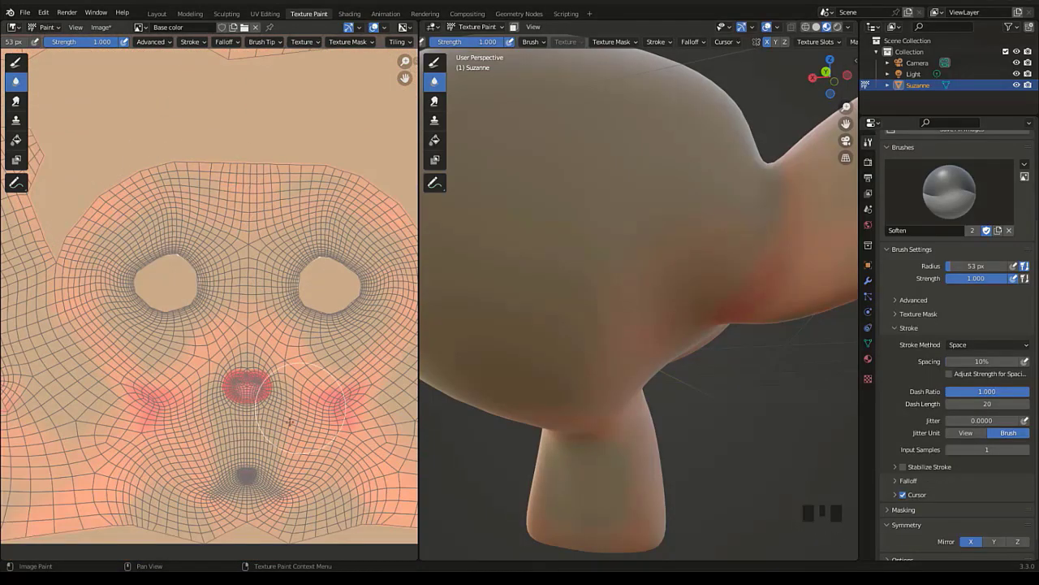
pyautogui.scroll(-4, 299, 317)
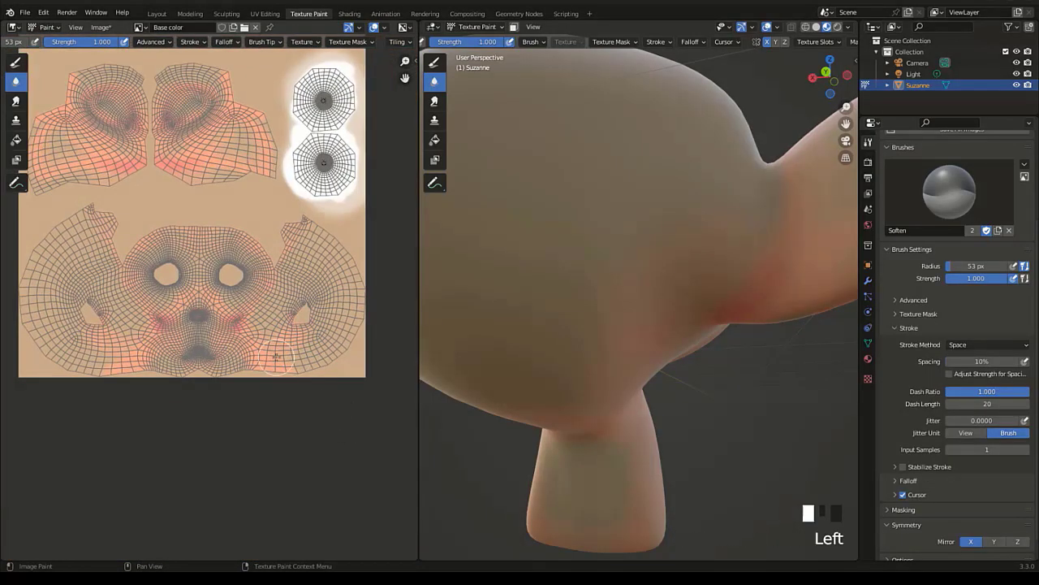
pyautogui.moveTo(62, 331); pyautogui.dragTo(104, 363)
pyautogui.moveTo(151, 227); pyautogui.dragTo(170, 232)
pyautogui.scroll(2, 187, 291)
pyautogui.moveTo(192, 293)
pyautogui.mouseDown()
pyautogui.moveTo(246, 342)
pyautogui.moveTo(231, 398)
pyautogui.mouseUp()
pyautogui.scroll(3, 208, 305)
pyautogui.moveTo(146, 397)
pyautogui.mouseDown()
pyautogui.moveTo(100, 396)
pyautogui.moveTo(58, 344)
pyautogui.moveTo(155, 413)
pyautogui.mouseUp()
pyautogui.moveTo(353, 362)
pyautogui.mouseDown()
pyautogui.moveTo(329, 365)
pyautogui.moveTo(331, 395)
pyautogui.moveTo(260, 502)
pyautogui.moveTo(199, 504)
pyautogui.mouseUp()
pyautogui.scroll(-7, 672, 230)
# Soften the coral in the cheek crease in the 3D view.
pyautogui.moveTo(673, 244)
pyautogui.mouseDown(button='middle')
pyautogui.moveTo(504, 325)
pyautogui.moveTo(598, 359)
pyautogui.mouseUp(button='middle')
pyautogui.scroll(4, 598, 358)
pyautogui.moveTo(660, 331)
pyautogui.mouseDown()
pyautogui.moveTo(640, 353)
pyautogui.moveTo(598, 359)
pyautogui.moveTo(621, 349)
pyautogui.mouseUp()
# Glaze the palette's skin tone over the temple and the side of the head with the draw brush at 0.265 strength.
pyautogui.click(436, 65)
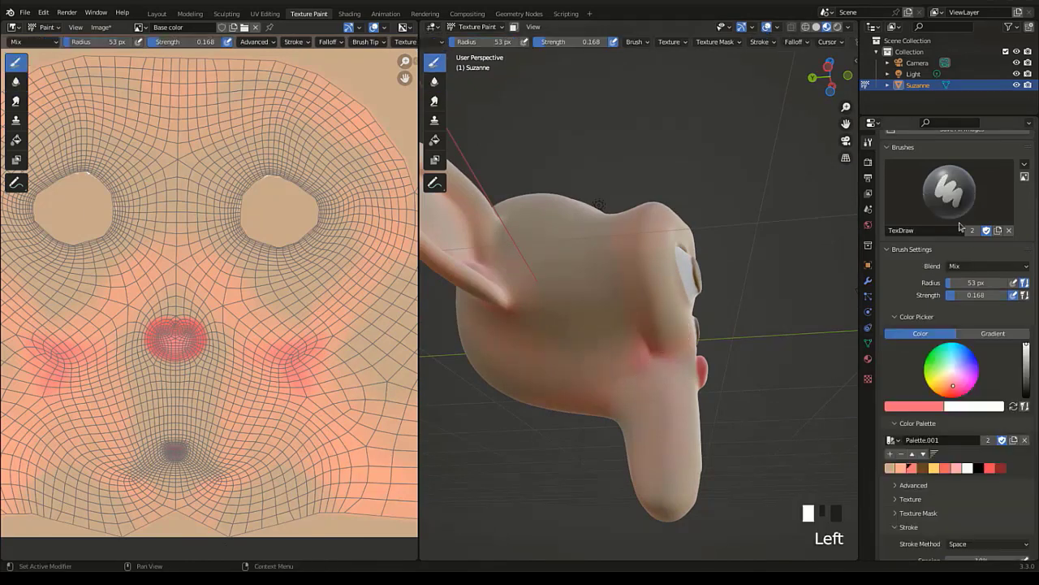
pyautogui.click(891, 469)
pyautogui.moveTo(956, 296); pyautogui.dragTo(962, 297)
pyautogui.moveTo(622, 218); pyautogui.dragTo(622, 235)
pyautogui.moveTo(620, 258); pyautogui.dragTo(618, 279)
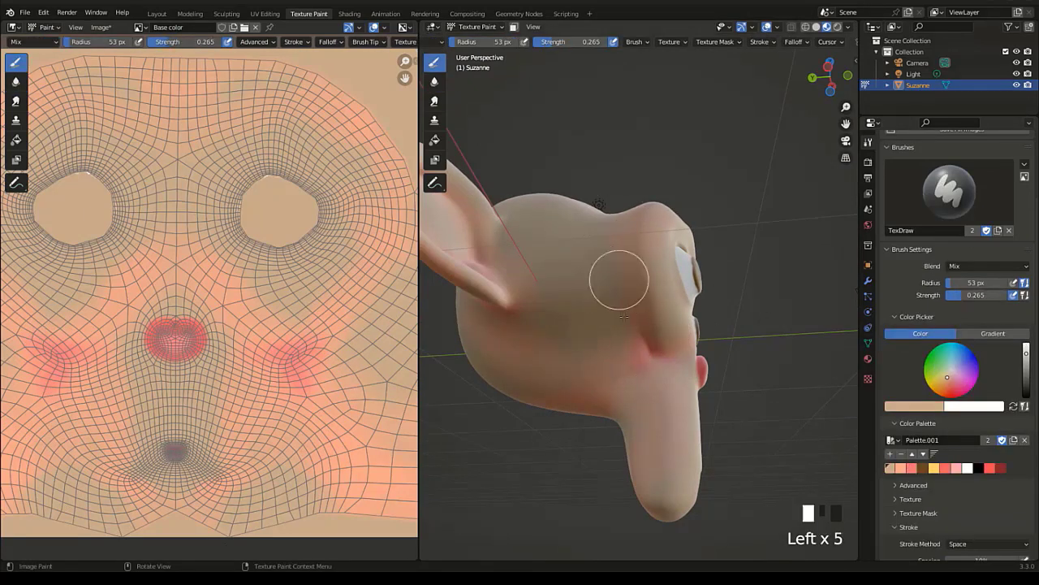
pyautogui.moveTo(614, 328); pyautogui.dragTo(608, 353)
pyautogui.moveTo(560, 345); pyautogui.dragTo(535, 332)
pyautogui.moveTo(613, 341); pyautogui.dragTo(652, 332)
pyautogui.moveTo(652, 331); pyautogui.dragTo(571, 193, button='middle')
# Glaze skin tone over the peach on the head's side, the jaw and the cheek to mute it.
pyautogui.moveTo(571, 193); pyautogui.dragTo(553, 223)
pyautogui.moveTo(519, 199)
pyautogui.mouseDown()
pyautogui.moveTo(511, 217)
pyautogui.moveTo(559, 385)
pyautogui.mouseUp()
pyautogui.moveTo(595, 353); pyautogui.dragTo(647, 365)
pyautogui.moveTo(649, 367); pyautogui.dragTo(661, 460, button='middle')
pyautogui.moveTo(581, 413); pyautogui.dragTo(565, 394)
pyautogui.scroll(2, 714, 297)
pyautogui.moveTo(566, 393)
pyautogui.mouseDown(button='middle')
pyautogui.moveTo(713, 299)
pyautogui.moveTo(578, 276)
pyautogui.mouseUp(button='middle')
pyautogui.keyDown('shift'); pyautogui.moveTo(578, 276); pyautogui.dragTo(657, 273, button='middle'); pyautogui.keyUp('shift')
pyautogui.moveTo(605, 272); pyautogui.dragTo(591, 265)
pyautogui.moveTo(586, 258)
pyautogui.mouseDown()
pyautogui.moveTo(569, 247)
pyautogui.moveTo(582, 278)
pyautogui.mouseUp()
pyautogui.moveTo(585, 284); pyautogui.dragTo(592, 288)
pyautogui.moveTo(594, 289); pyautogui.dragTo(723, 309, button='middle')
pyautogui.scroll(1, 664, 362)
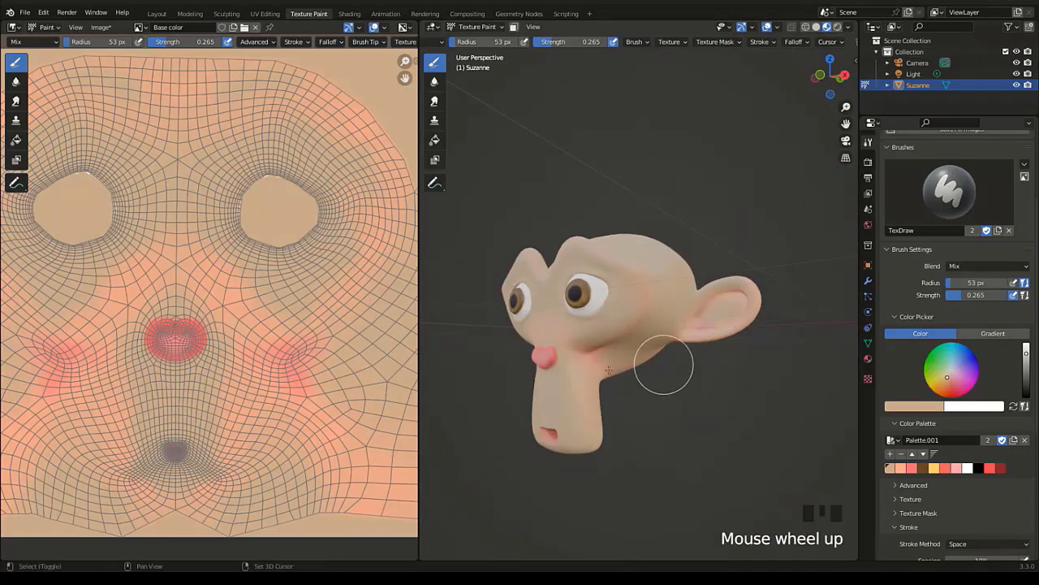
# Glaze skin tone over the brow ridge and the outer side of the face.
pyautogui.moveTo(663, 361); pyautogui.dragTo(642, 341, button='middle')
pyautogui.moveTo(674, 203); pyautogui.dragTo(647, 235, button='middle')
pyautogui.moveTo(647, 235); pyautogui.dragTo(656, 227)
pyautogui.moveTo(657, 227)
pyautogui.mouseDown(button='middle')
pyautogui.moveTo(728, 265)
pyautogui.moveTo(743, 216)
pyautogui.mouseUp(button='middle')
pyautogui.moveTo(605, 231); pyautogui.dragTo(562, 273)
pyautogui.moveTo(562, 273); pyautogui.dragTo(580, 278, button='middle')
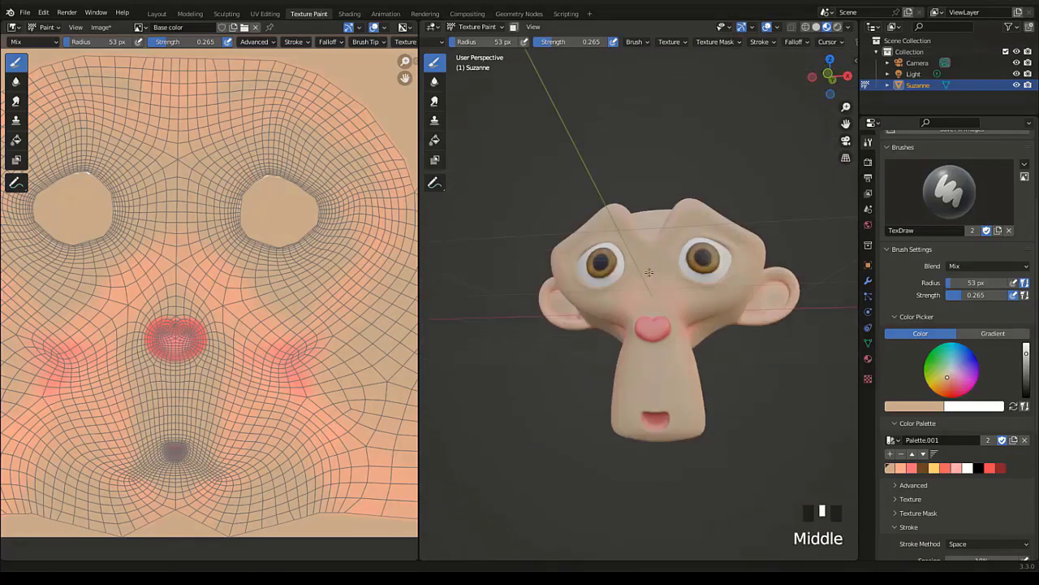
# Glaze skin tone over the area between the eyes and the lower sides of the muzzle.
pyautogui.scroll(2, 633, 272)
pyautogui.moveTo(642, 275)
pyautogui.mouseDown()
pyautogui.moveTo(699, 307)
pyautogui.moveTo(659, 296)
pyautogui.mouseUp()
pyautogui.moveTo(728, 475); pyautogui.dragTo(733, 508)
pyautogui.moveTo(611, 471); pyautogui.dragTo(618, 450)
# Soften the colours on the nose bridge, muzzle, cheek and temple with the Soften brush.
pyautogui.click(435, 82)
pyautogui.moveTo(648, 319)
pyautogui.mouseDown()
pyautogui.moveTo(706, 293)
pyautogui.moveTo(657, 277)
pyautogui.mouseUp()
pyautogui.moveTo(708, 351); pyautogui.dragTo(719, 389)
pyautogui.moveTo(597, 380); pyautogui.dragTo(571, 413)
pyautogui.moveTo(546, 357); pyautogui.dragTo(629, 325, button='middle')
pyautogui.moveTo(629, 325); pyautogui.dragTo(593, 357)
pyautogui.moveTo(581, 309); pyautogui.dragTo(536, 219)
pyautogui.moveTo(518, 185); pyautogui.dragTo(524, 255)
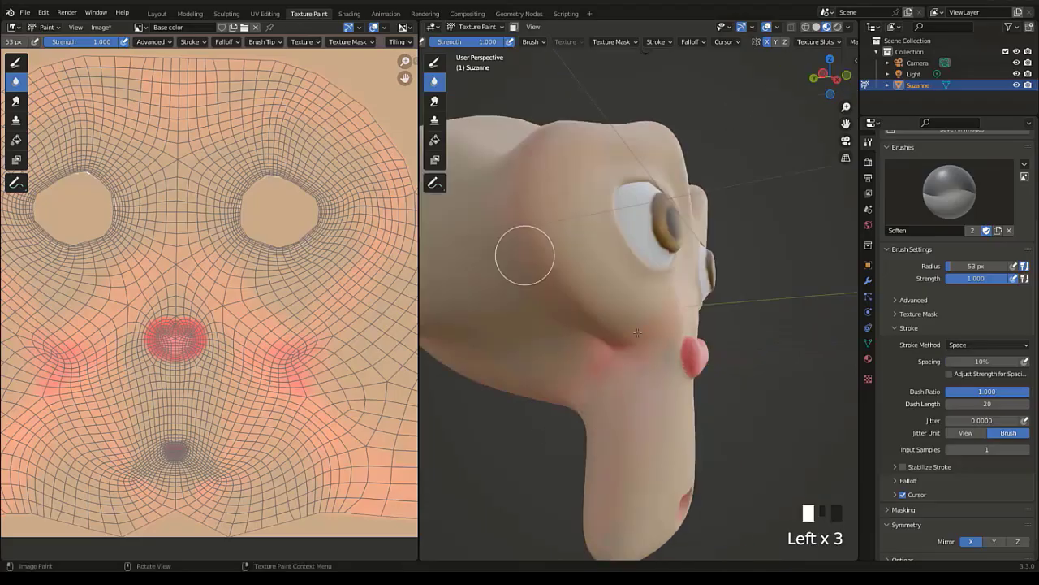
# Brush the palette's peach along the brow above the eye with the draw brush at 0.265 strength.
pyautogui.scroll(-6, 668, 318)
pyautogui.moveTo(695, 326)
pyautogui.mouseDown(button='middle')
pyautogui.moveTo(646, 363)
pyautogui.moveTo(682, 398)
pyautogui.mouseUp(button='middle')
pyautogui.scroll(3, 653, 366)
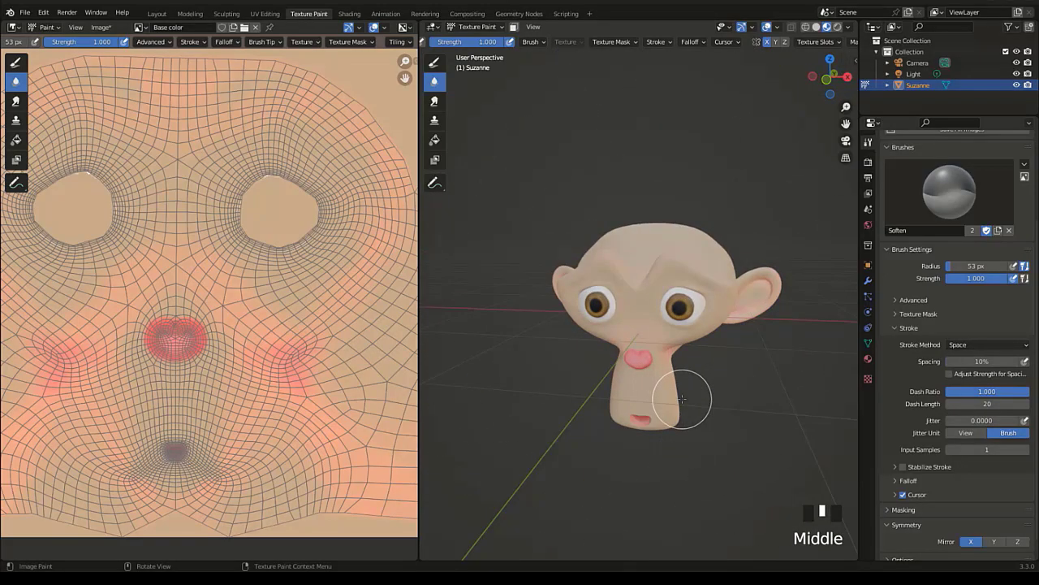
pyautogui.click(435, 62)
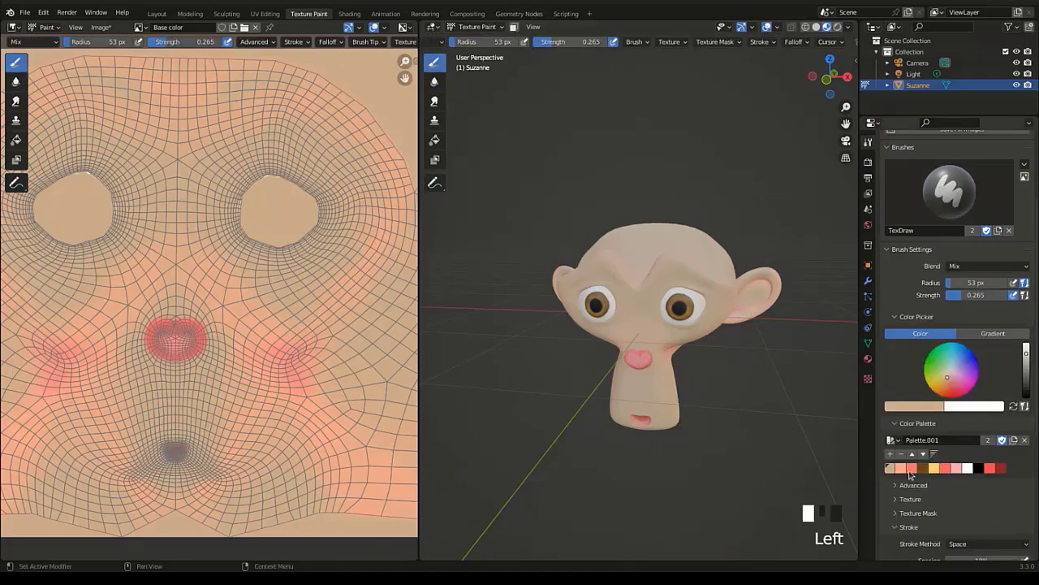
pyautogui.scroll(2, 599, 333)
pyautogui.scroll(5, 599, 333)
pyautogui.moveTo(599, 333); pyautogui.dragTo(648, 313, button='middle')
pyautogui.moveTo(630, 264)
pyautogui.keyDown('shift'); pyautogui.mouseDown(button='middle')
pyautogui.moveTo(626, 221)
pyautogui.moveTo(666, 242)
pyautogui.mouseUp(button='middle'); pyautogui.keyUp('shift')
pyautogui.moveTo(666, 239)
pyautogui.mouseDown()
pyautogui.moveTo(661, 208)
pyautogui.moveTo(494, 214)
pyautogui.mouseUp()
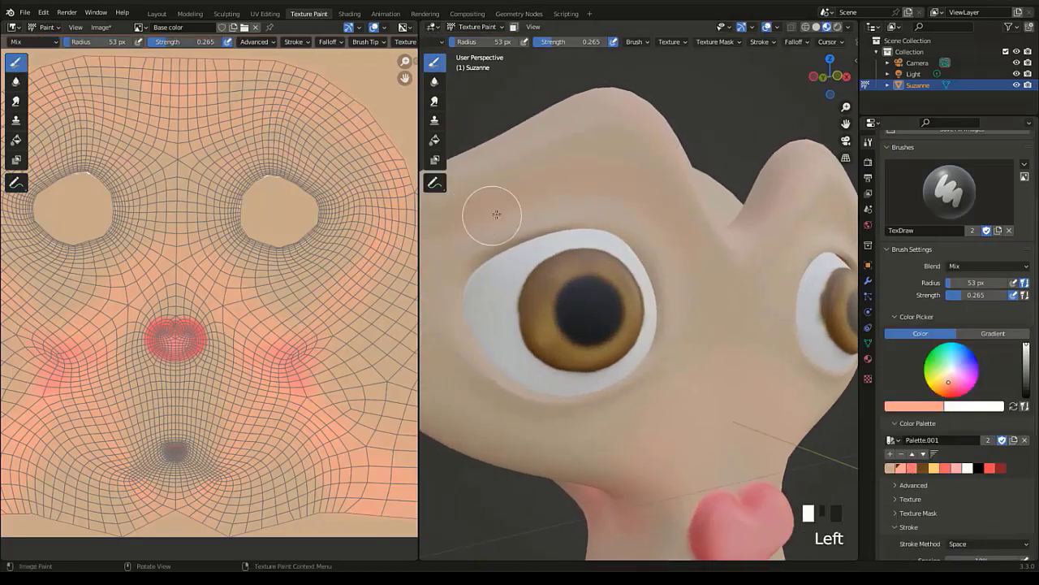
pyautogui.scroll(-2, 528, 235)
pyautogui.moveTo(537, 241); pyautogui.dragTo(459, 282)
# Glaze skin tone over the outer end of the brow to mute the peach edges.
pyautogui.click(890, 468)
pyautogui.moveTo(463, 286); pyautogui.dragTo(471, 310)
pyautogui.moveTo(508, 241); pyautogui.dragTo(492, 236)
pyautogui.moveTo(504, 235); pyautogui.dragTo(480, 231)
# Soften the peach strokes along the brow with the Soften brush and review the whole head.
pyautogui.click(434, 82)
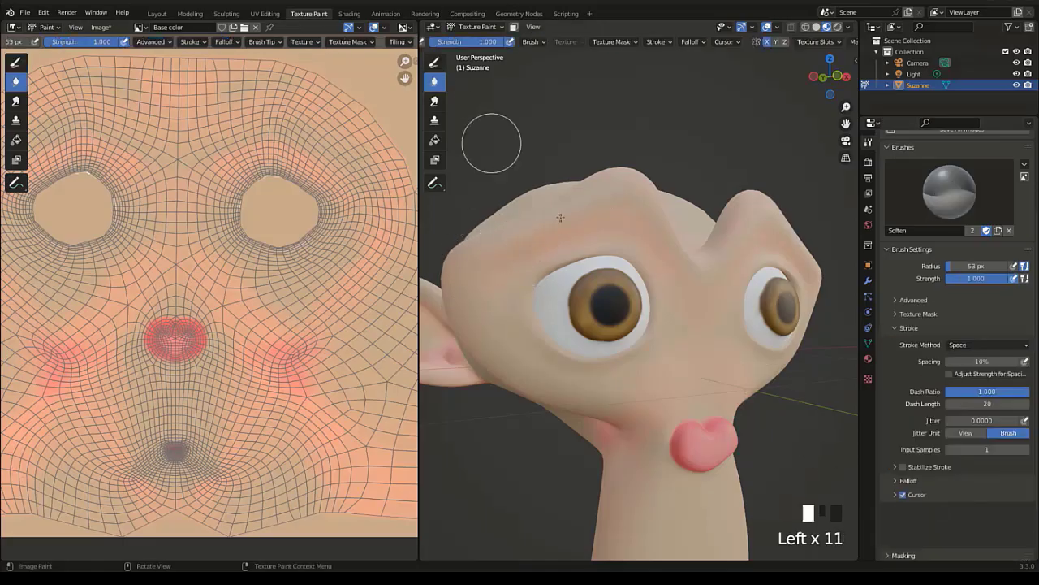
pyautogui.moveTo(623, 222)
pyautogui.mouseDown()
pyautogui.moveTo(499, 283)
pyautogui.moveTo(677, 267)
pyautogui.moveTo(392, 241)
pyautogui.mouseUp()
pyautogui.scroll(-7, 650, 324)
pyautogui.moveTo(755, 369); pyautogui.dragTo(665, 393, button='middle')
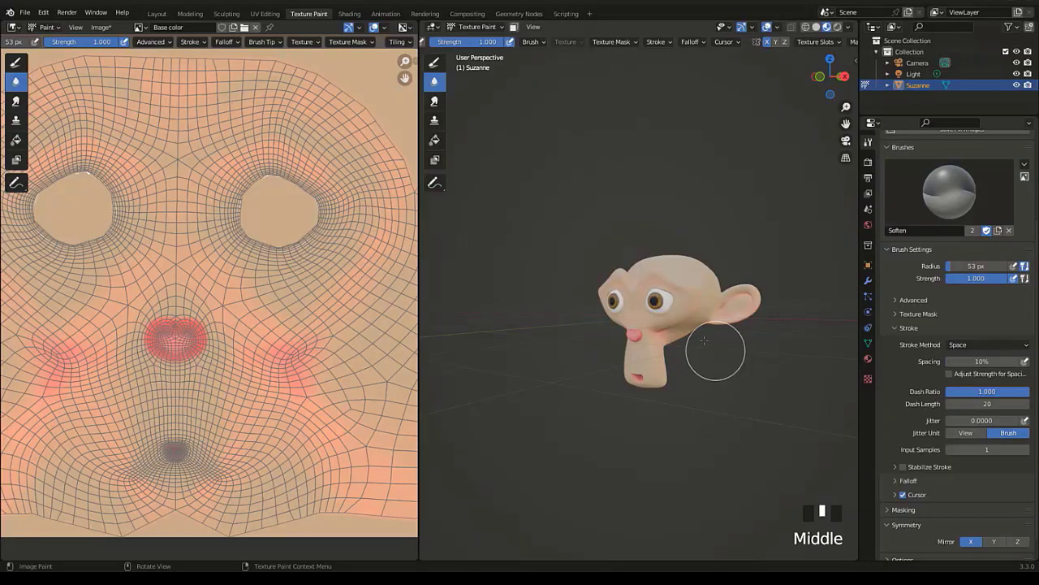
pyautogui.moveTo(655, 323); pyautogui.dragTo(622, 406, button='middle')
pyautogui.scroll(3, 666, 348)
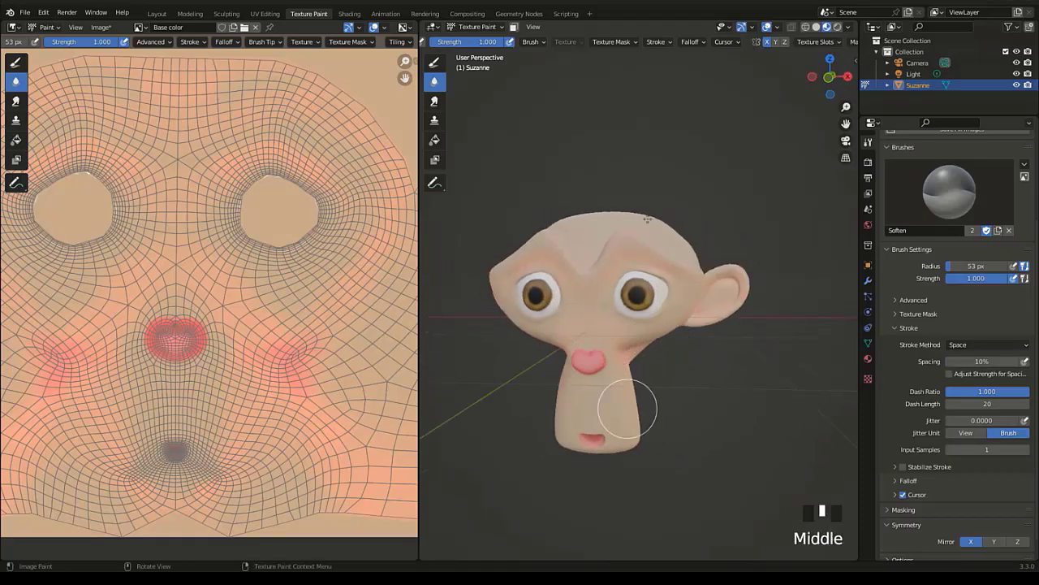
# Switch to the Shading workspace, duplicate Suzanne's material and name the copy Yeux.
pyautogui.click(349, 14)
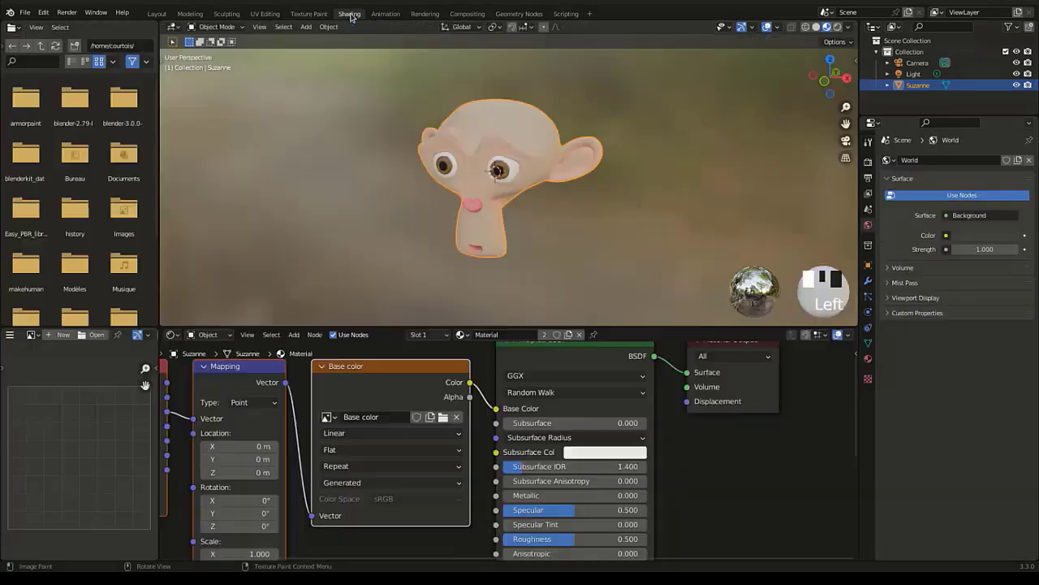
pyautogui.click(569, 335)
pyautogui.click(532, 333)
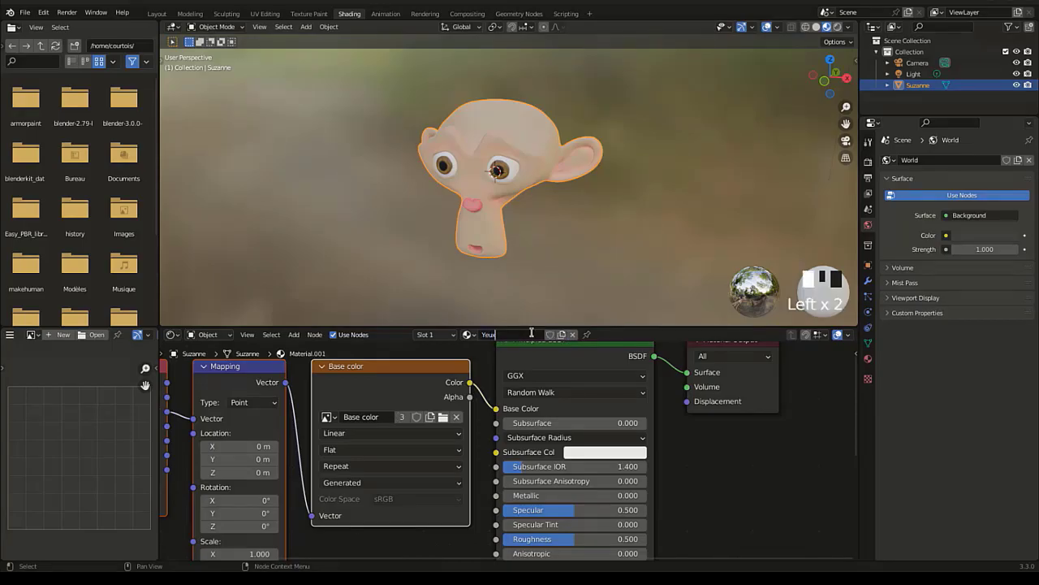
pyautogui.press('Return')
# Set the Yeux material's roughness to 0 in its Principled shader.
pyautogui.scroll(-4, 433, 453)
pyautogui.scroll(6, 561, 518)
pyautogui.moveTo(543, 504); pyautogui.dragTo(459, 503)
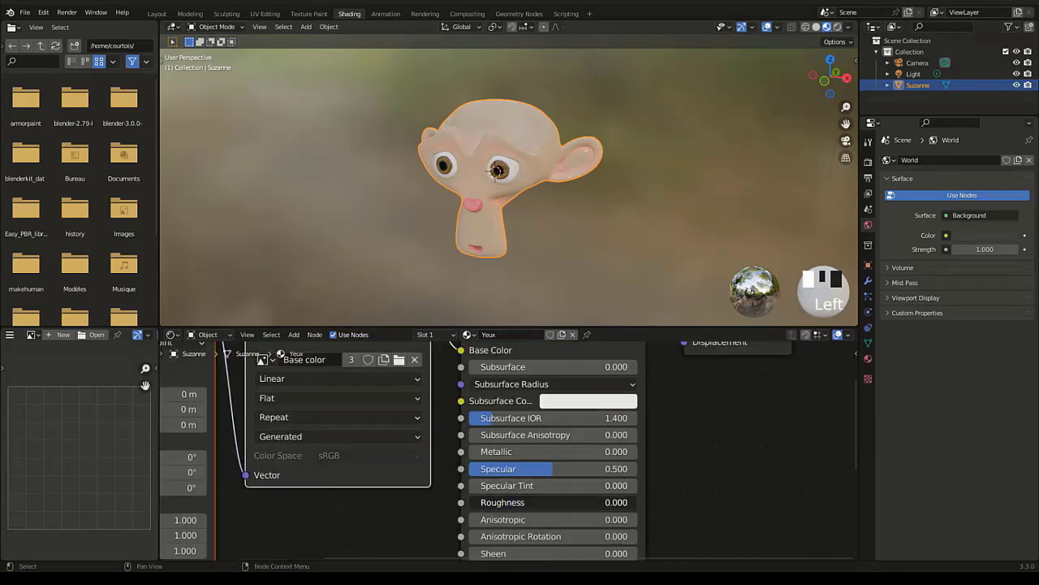
# Select the complete linked geometry of both eyeballs in Edit Mode.
pyautogui.scroll(5, 492, 249)
pyautogui.keyDown('shift'); pyautogui.moveTo(491, 250); pyautogui.dragTo(522, 286, button='middle'); pyautogui.keyUp('shift')
pyautogui.press('Tab')
pyautogui.click(424, 165)
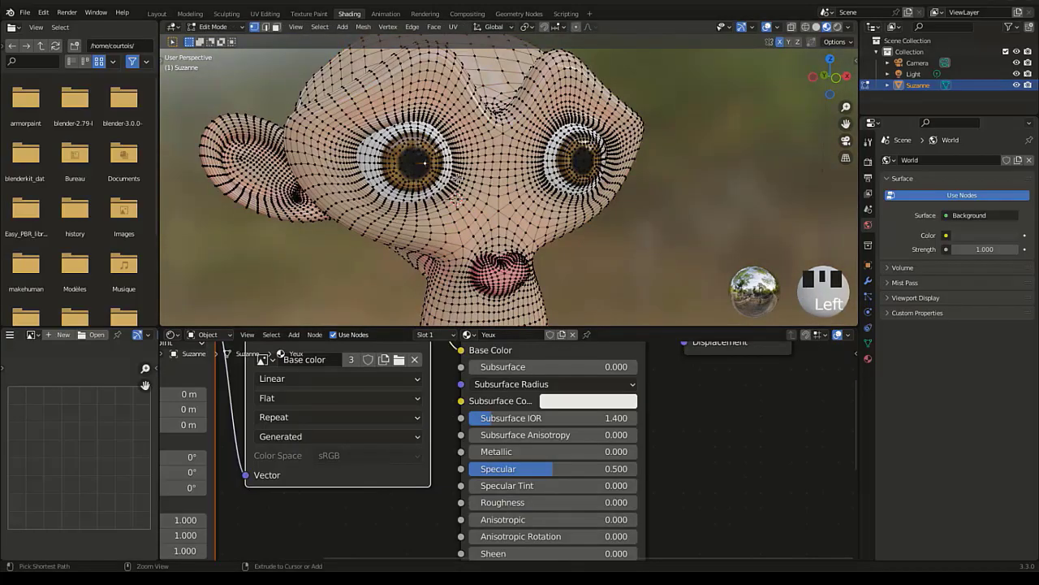
pyautogui.hotkey('ctrl', 'l')
pyautogui.keyDown('shift'); pyautogui.click(572, 151); pyautogui.keyUp('shift')
pyautogui.hotkey('ctrl', 'l')
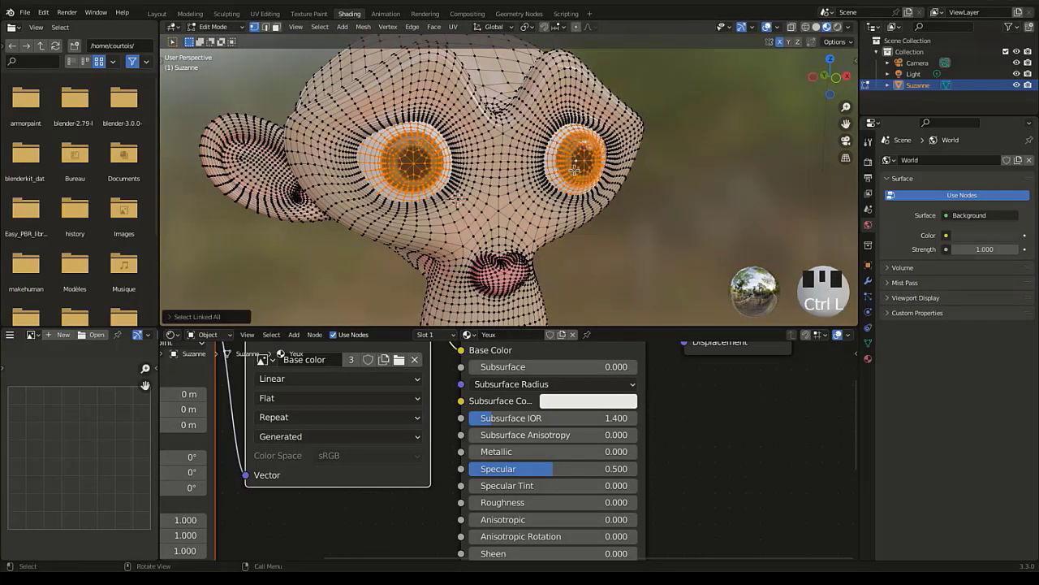
# Put the original material, Material, back into Suzanne's first material slot in place of Yeux.
pyautogui.click(868, 358)
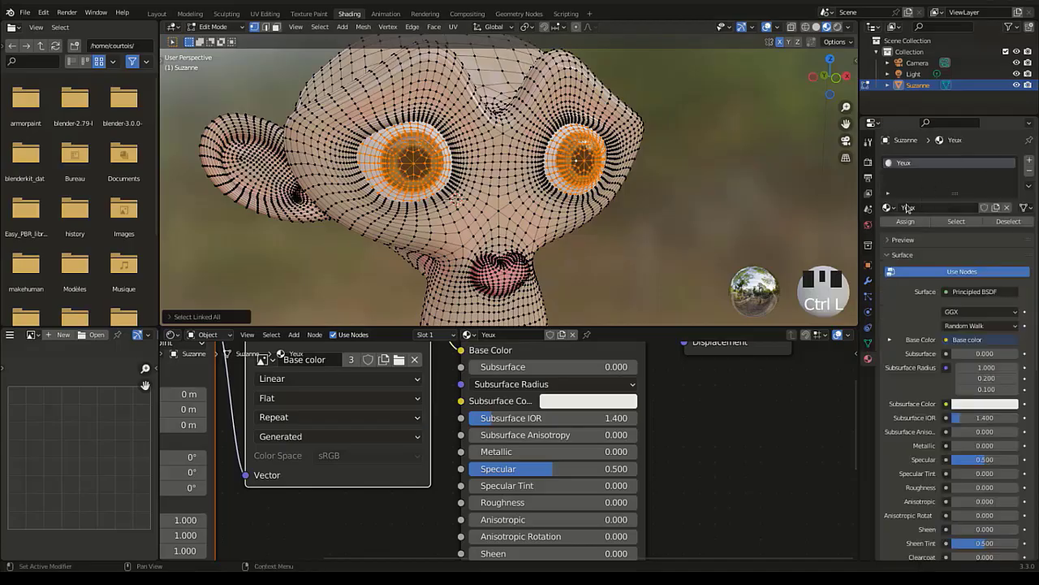
pyautogui.click(890, 208)
pyautogui.click(799, 225)
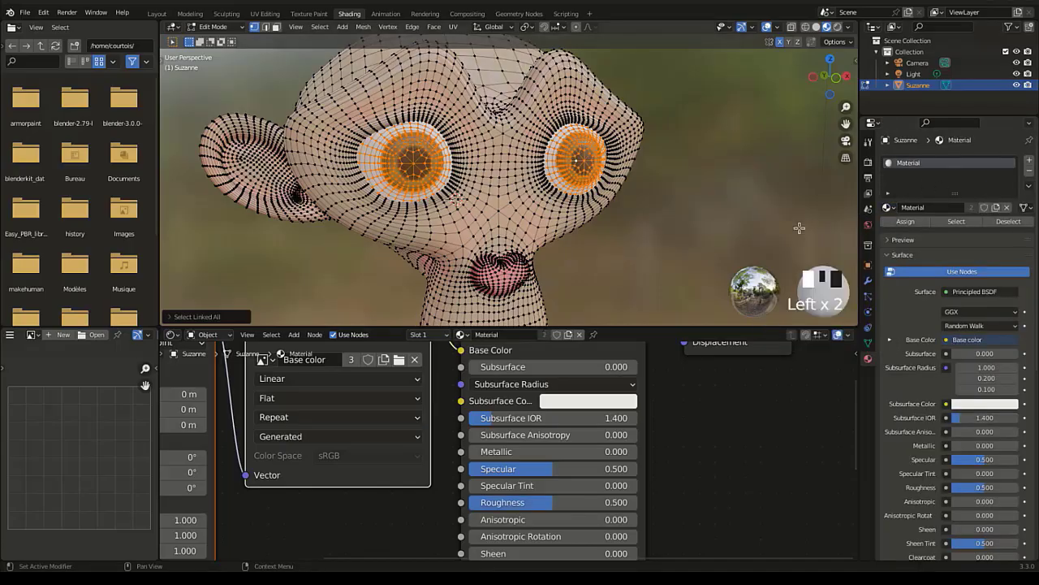
# Add a second material slot holding Yeux, assign it to the selected eyeballs and check their gloss in Object Mode.
pyautogui.click(1028, 162)
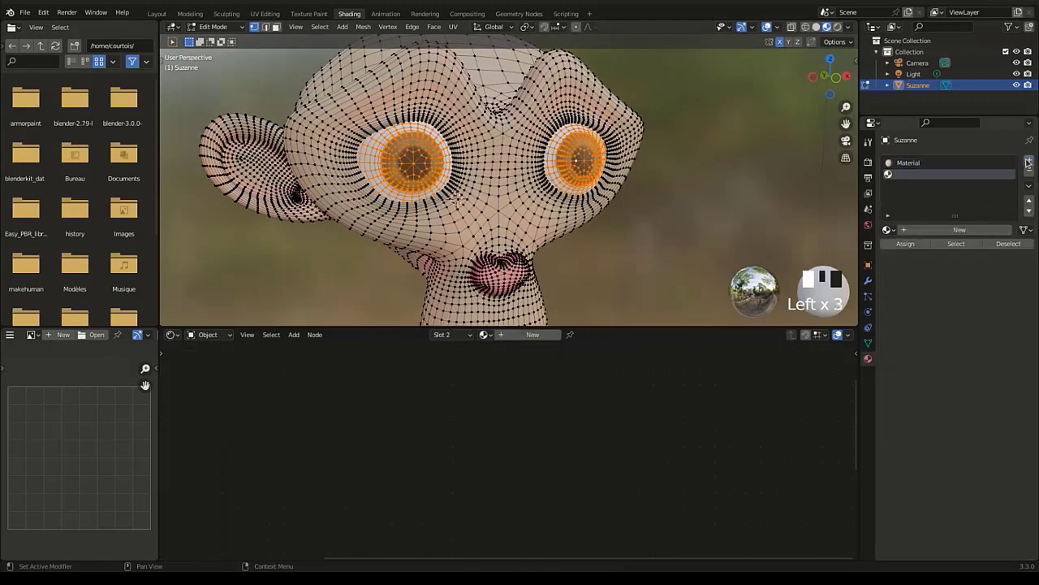
pyautogui.click(887, 231)
pyautogui.click(804, 259)
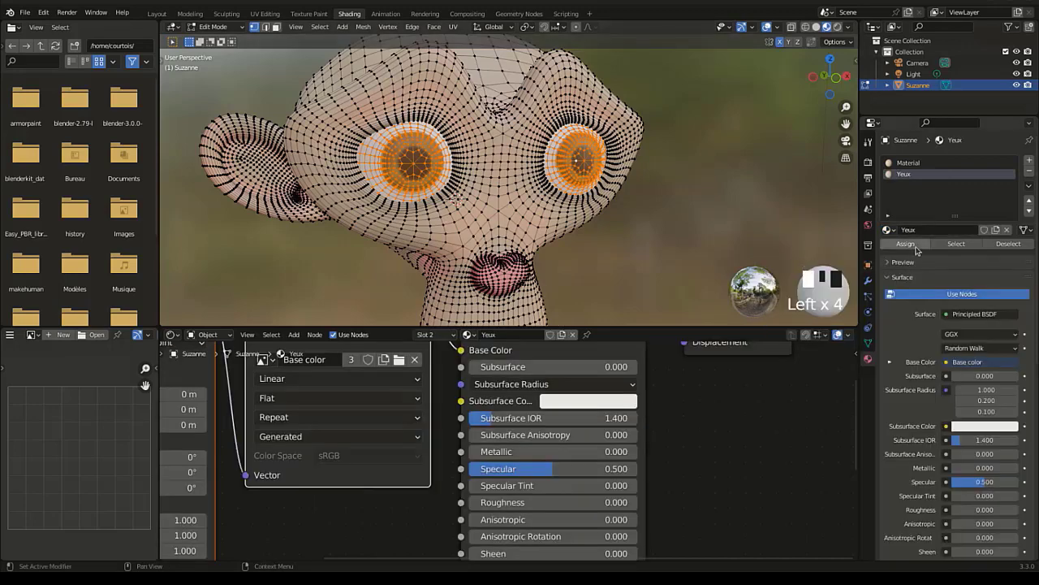
pyautogui.press('Tab')
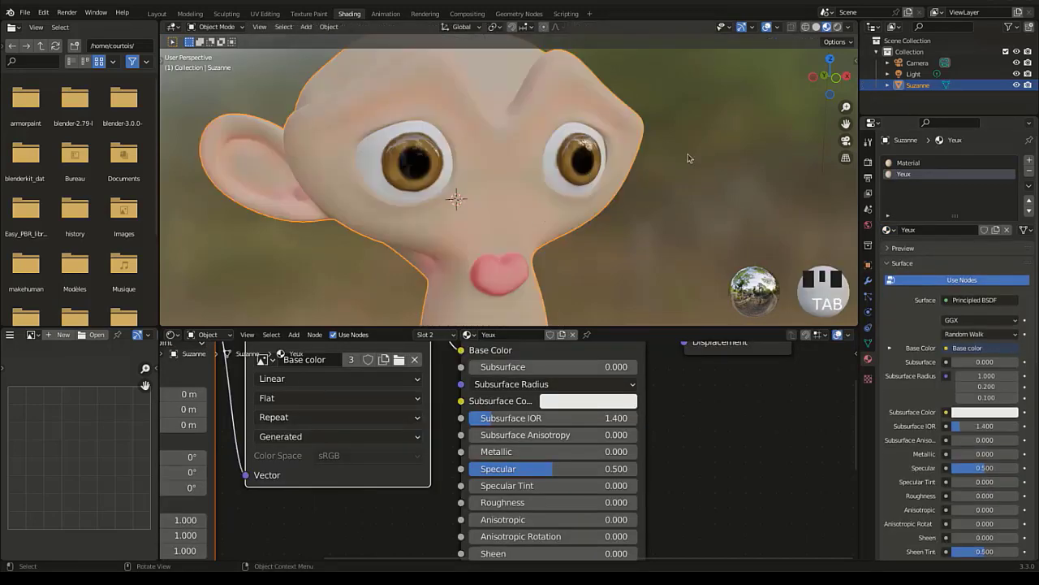
pyautogui.moveTo(485, 208); pyautogui.dragTo(541, 212, button='middle')
pyautogui.scroll(-3, 569, 215)
pyautogui.moveTo(622, 229); pyautogui.dragTo(501, 221, button='middle')
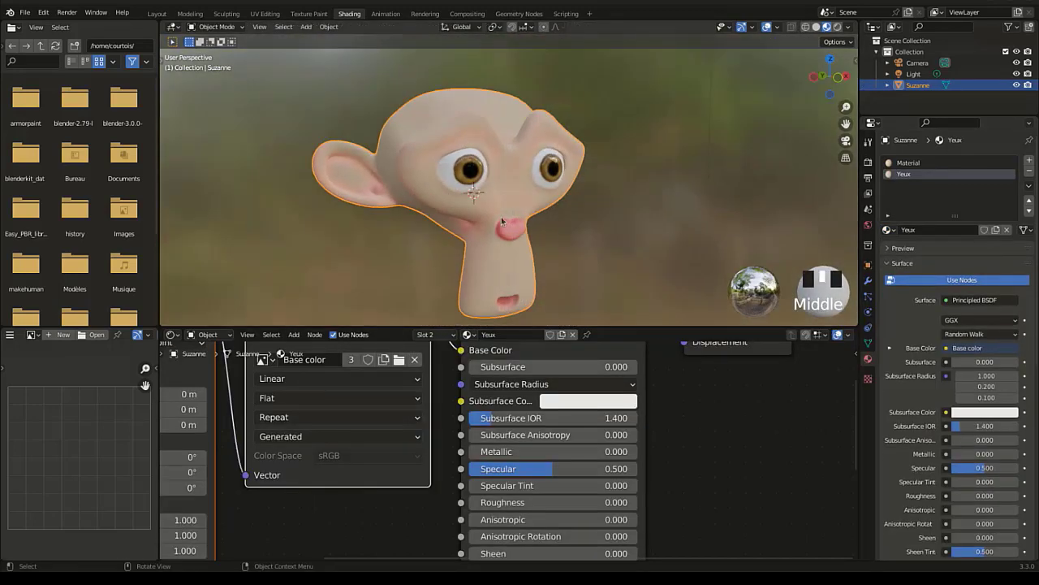
pyautogui.scroll(3, 549, 219)
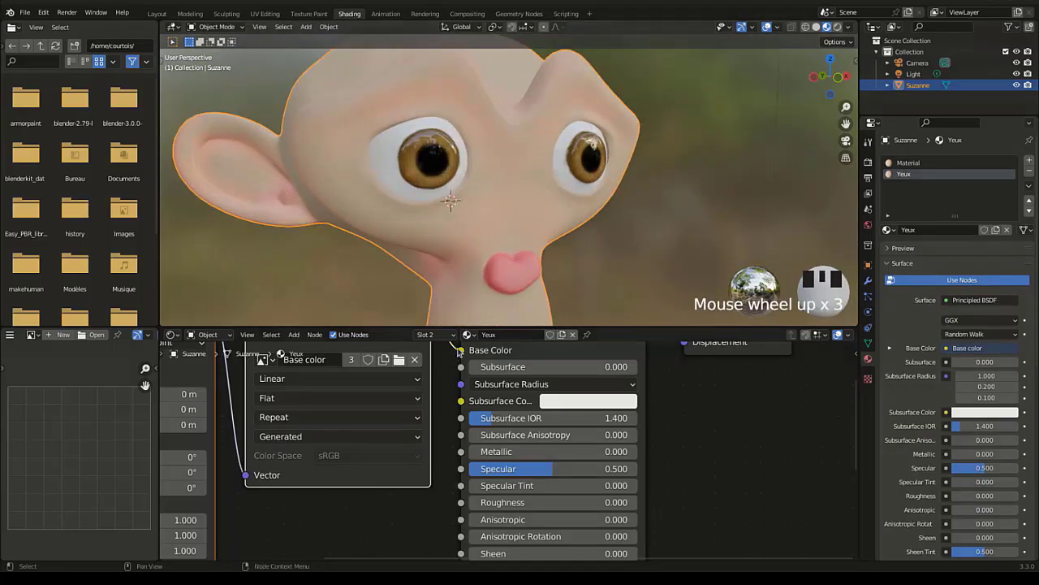
# Rename the material in the first slot as Peau.
pyautogui.click(908, 163)
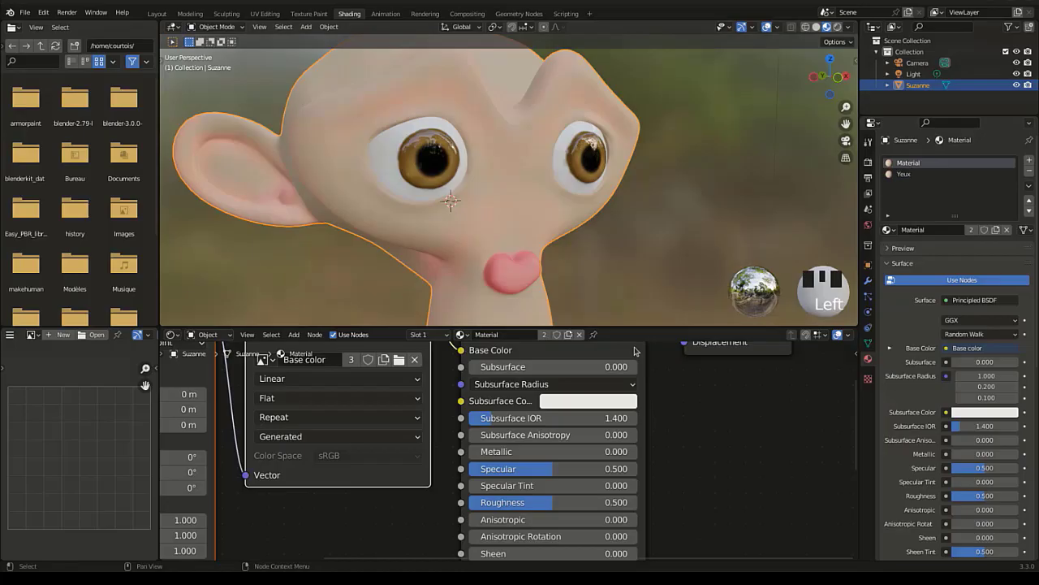
pyautogui.doubleClick(917, 164)
pyautogui.write('F')
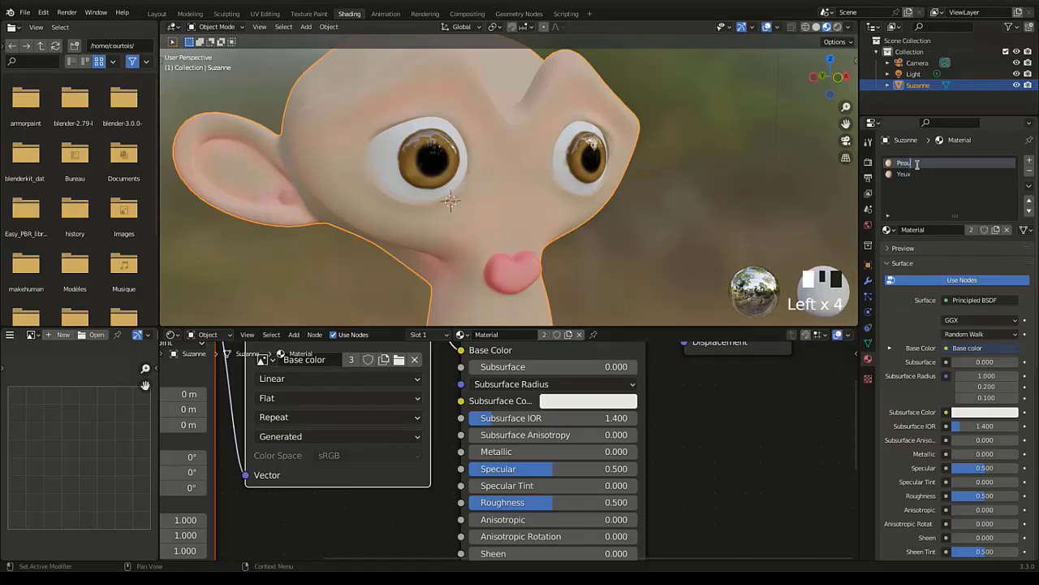
pyautogui.write('eau')
pyautogui.press('Return')
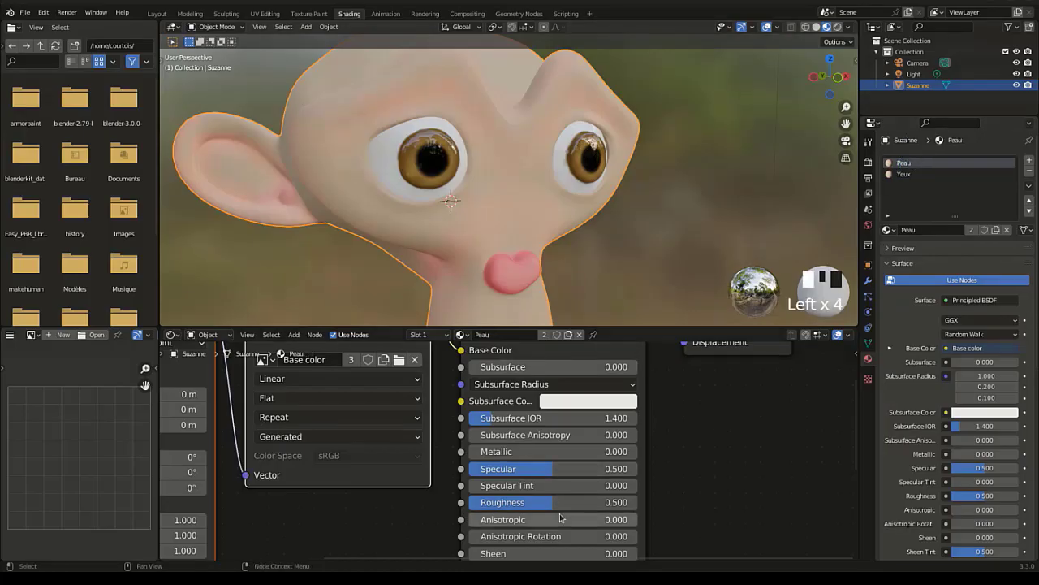
# Set the Peau material's roughness to 0.380 and review the whole head.
pyautogui.keyDown('shift'); pyautogui.moveTo(560, 502); pyautogui.dragTo(518, 502); pyautogui.keyUp('shift')
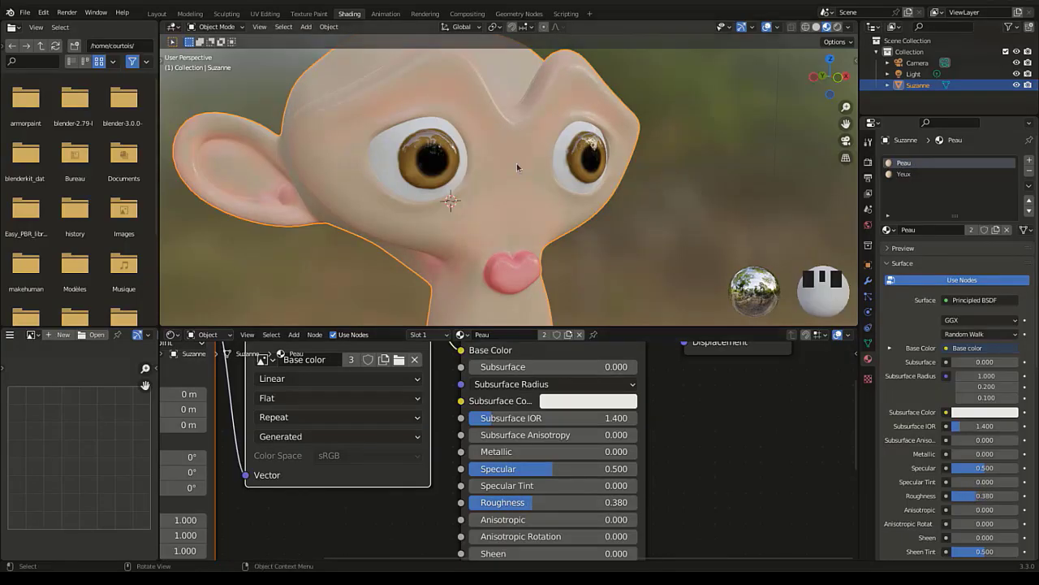
pyautogui.scroll(-10, 518, 164)
pyautogui.moveTo(672, 243); pyautogui.dragTo(695, 248, button='middle')
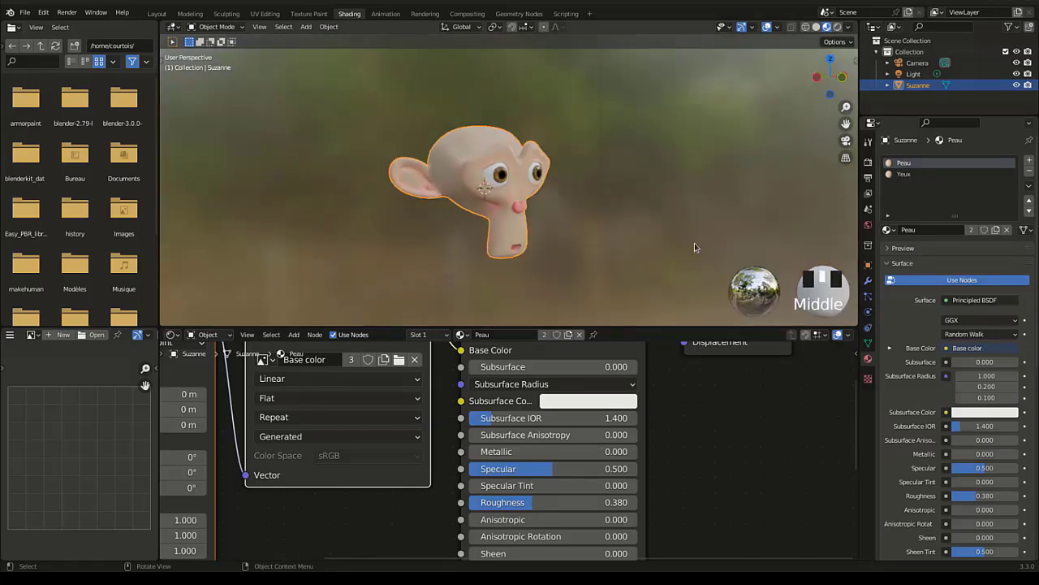